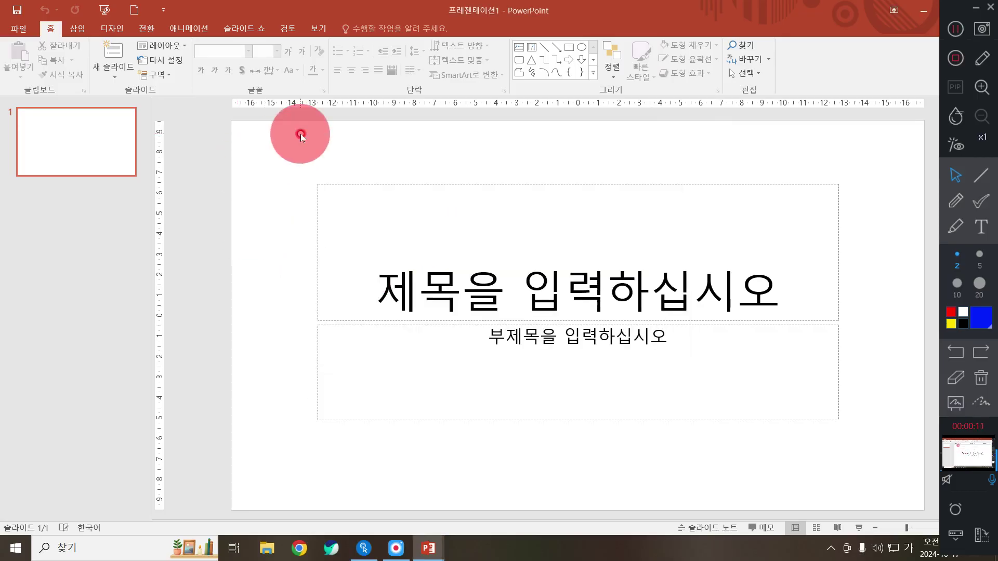
Switch to the 포스터.pptx presentation and show slide 5 with the 보니피아노 poster.
mouse_move(425, 555)
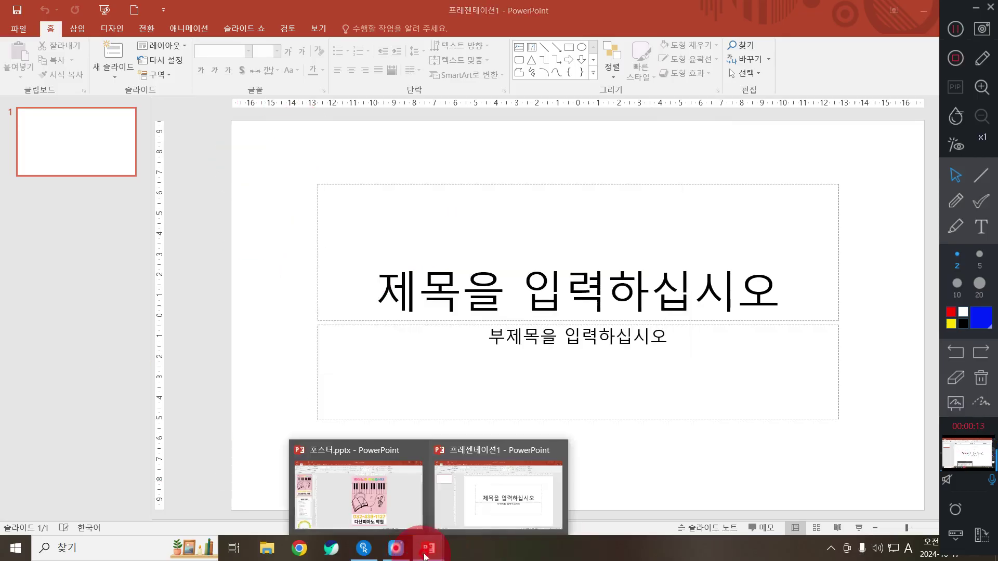
click(381, 488)
scroll(117, 373, down, 5)
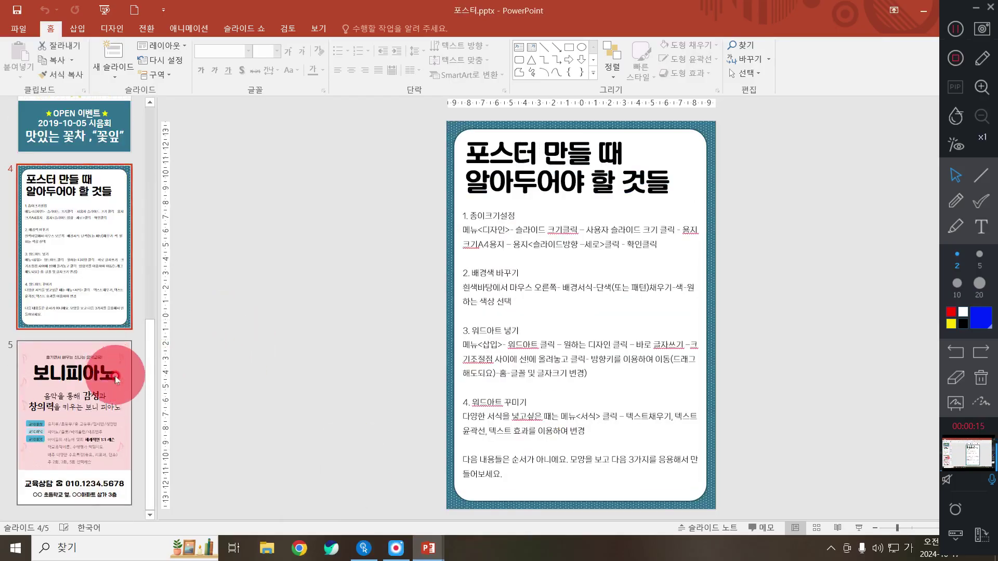
scroll(116, 384, up, 3)
scroll(117, 392, down, 3)
click(111, 394)
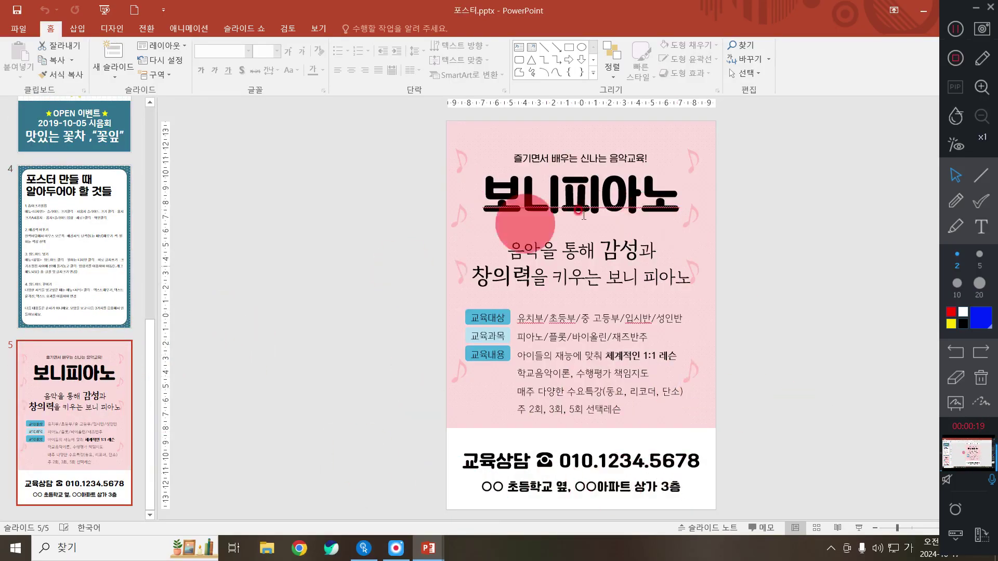
Look through the example posters in the slide list and show the piano academy poster on slide 1.
scroll(72, 416, up, 5)
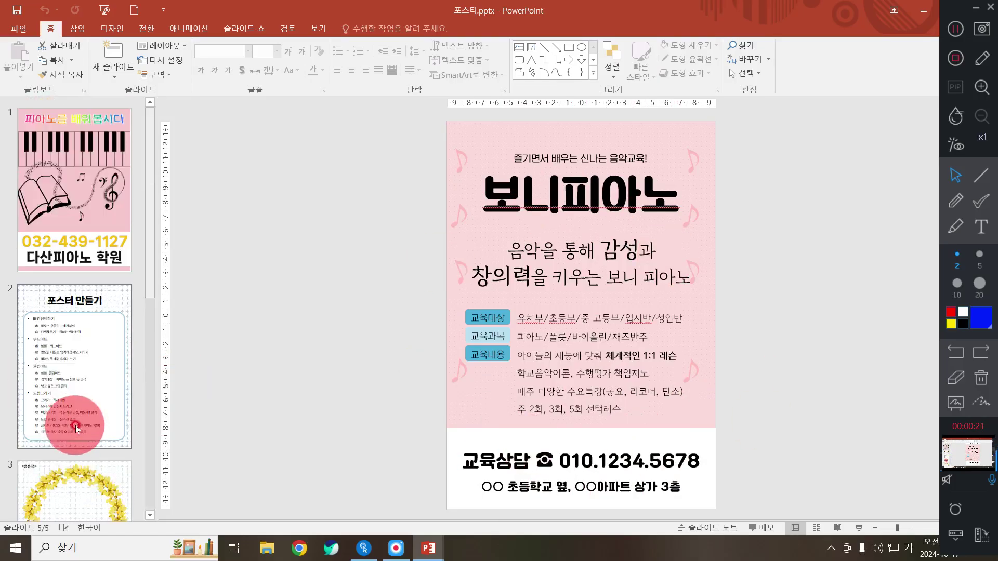
scroll(76, 429, down, 5)
scroll(73, 426, up, 3)
scroll(89, 396, down, 3)
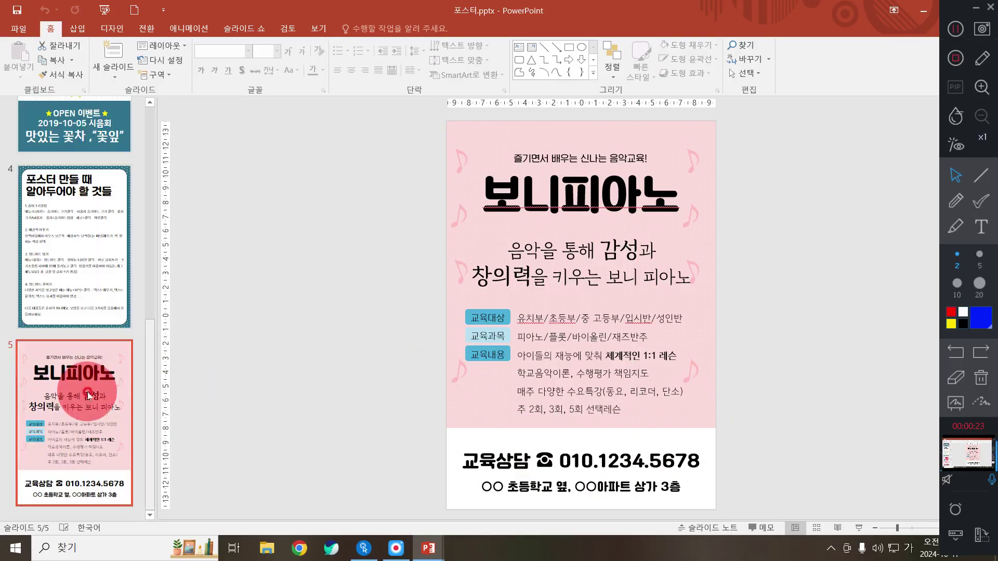
scroll(80, 456, up, 5)
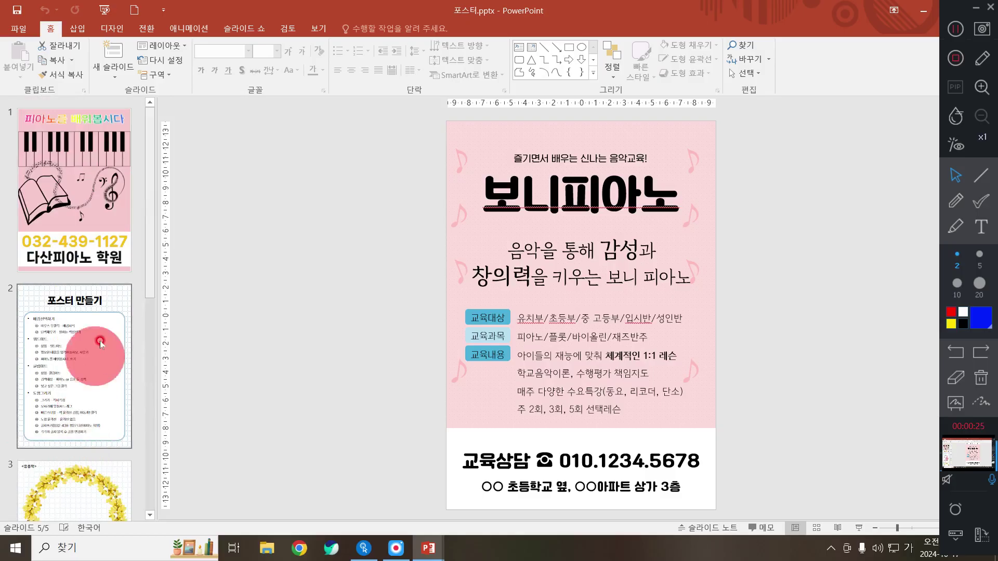
click(127, 207)
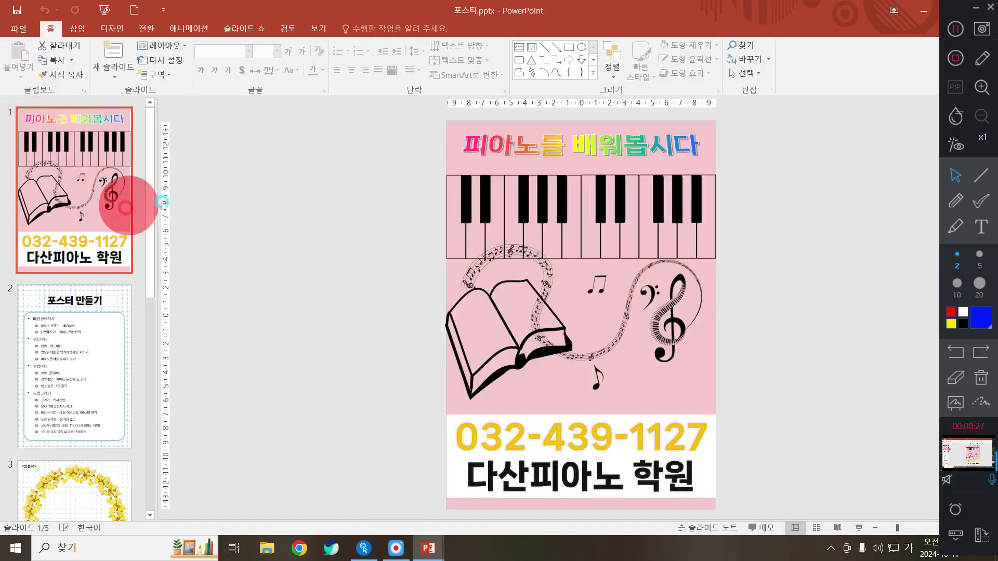
scroll(64, 350, down, 3)
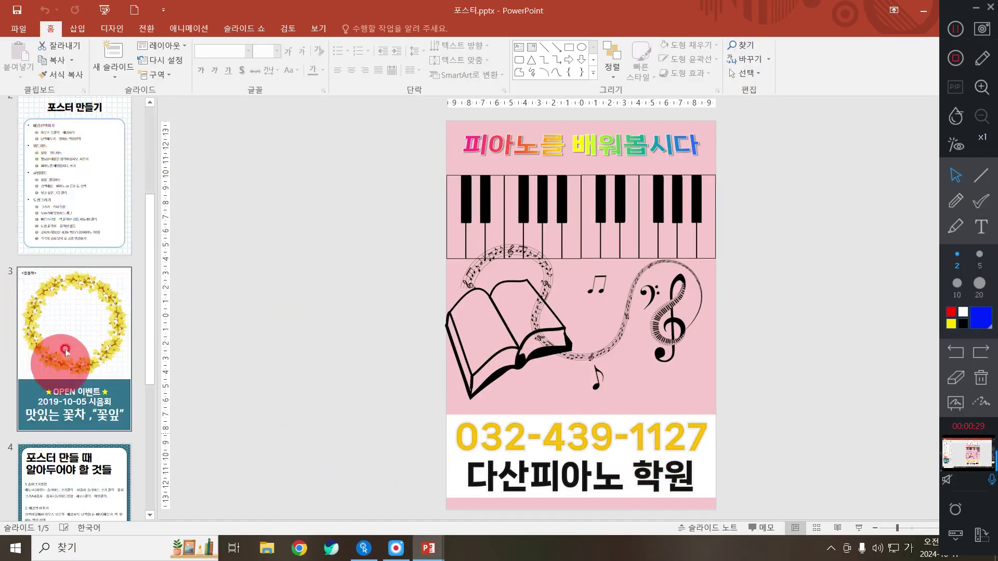
Show slide 3 and examine the 꽃잎 text box lying outside the slide beside the flower wreath.
click(65, 349)
click(815, 232)
click(357, 334)
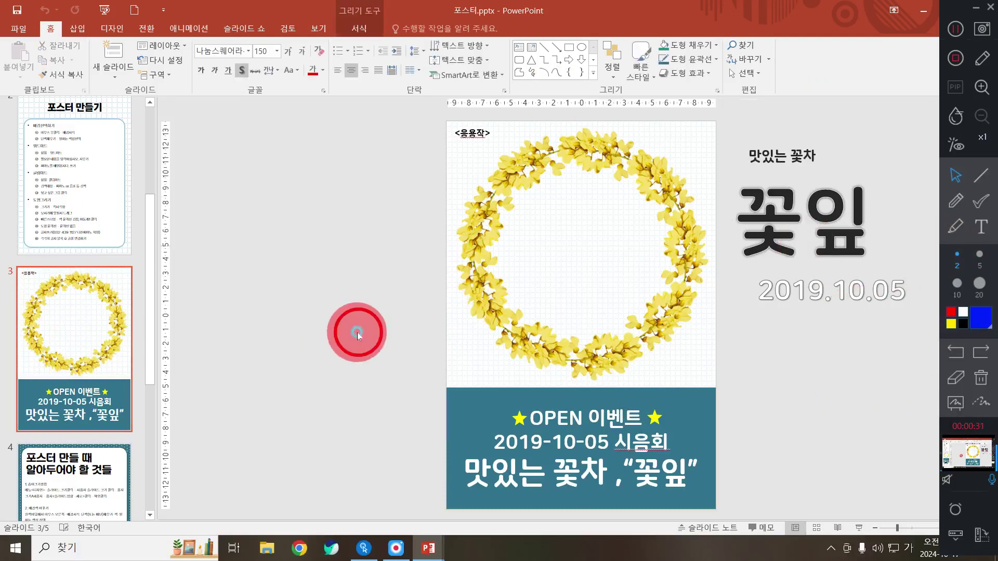
click(790, 196)
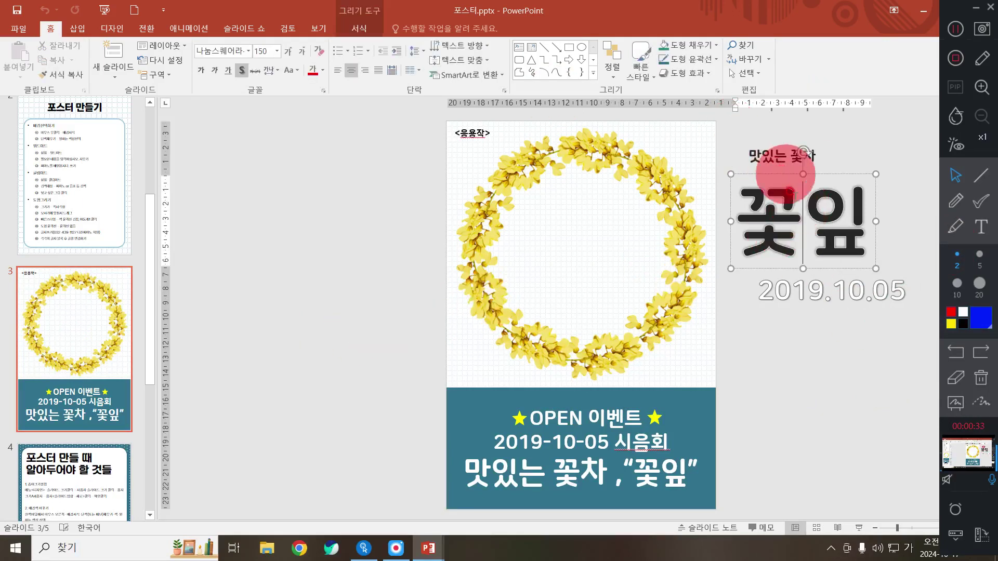
click(841, 205)
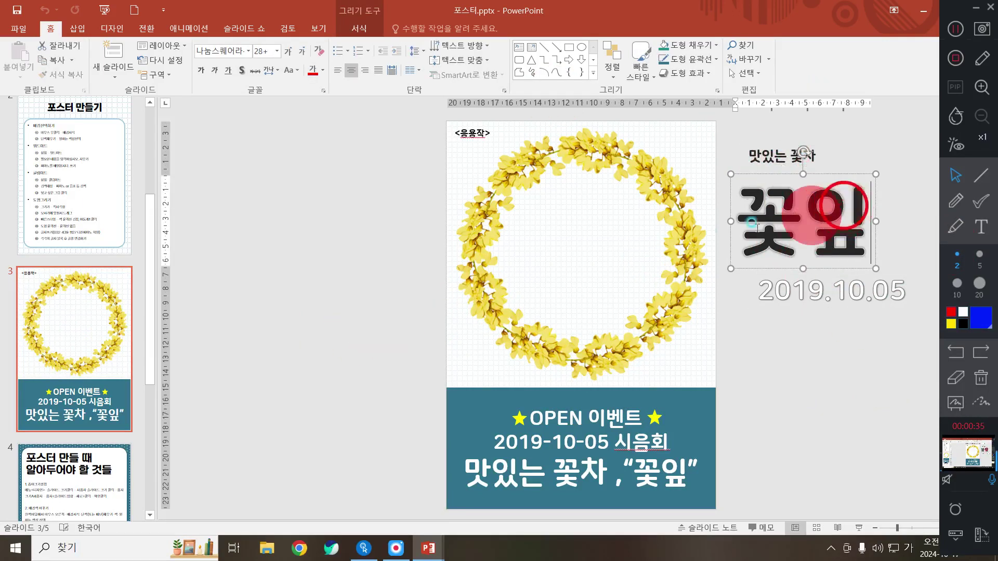
drag(757, 227, 726, 245)
Align the 맛있는 꽃차, 꽃잎 and 2019.10.05 text boxes beside slide 3 to a common horizontal centre.
click(814, 123)
shift+click(783, 160)
shift+click(792, 225)
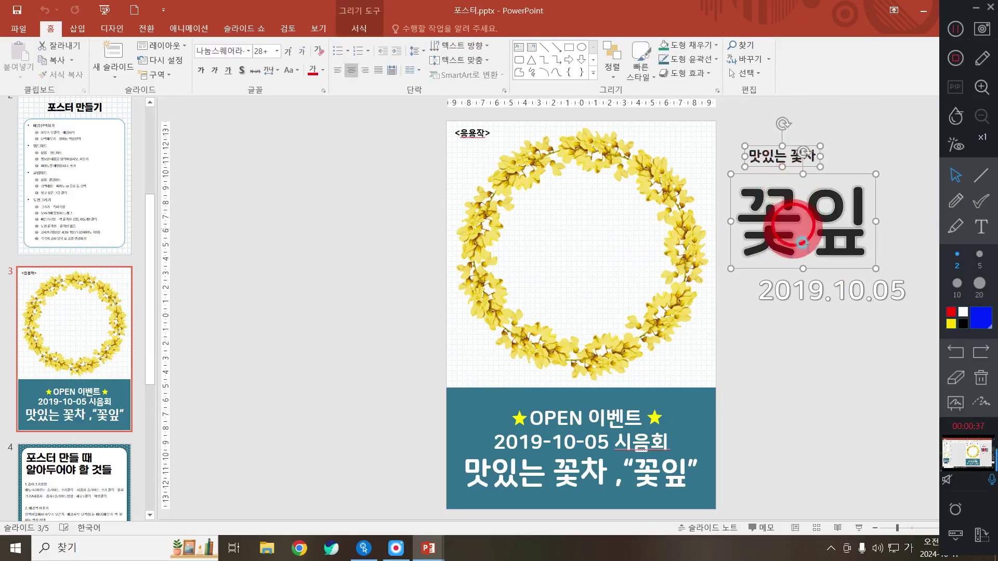
shift+click(805, 290)
click(612, 61)
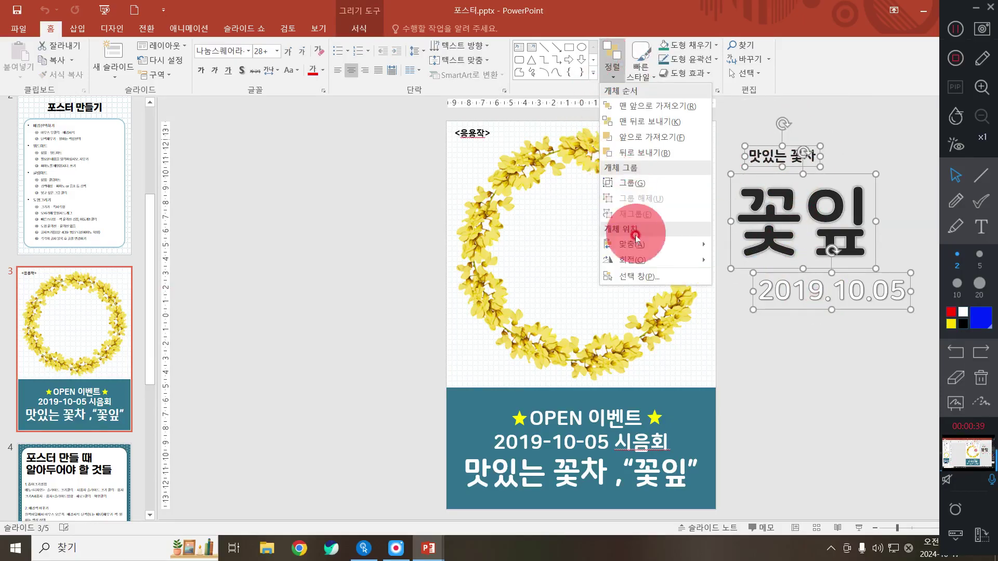
mouse_move(632, 244)
click(738, 267)
Group the three centred text boxes and move the group inside the flower wreath on slide 3.
key(ctrl+g)
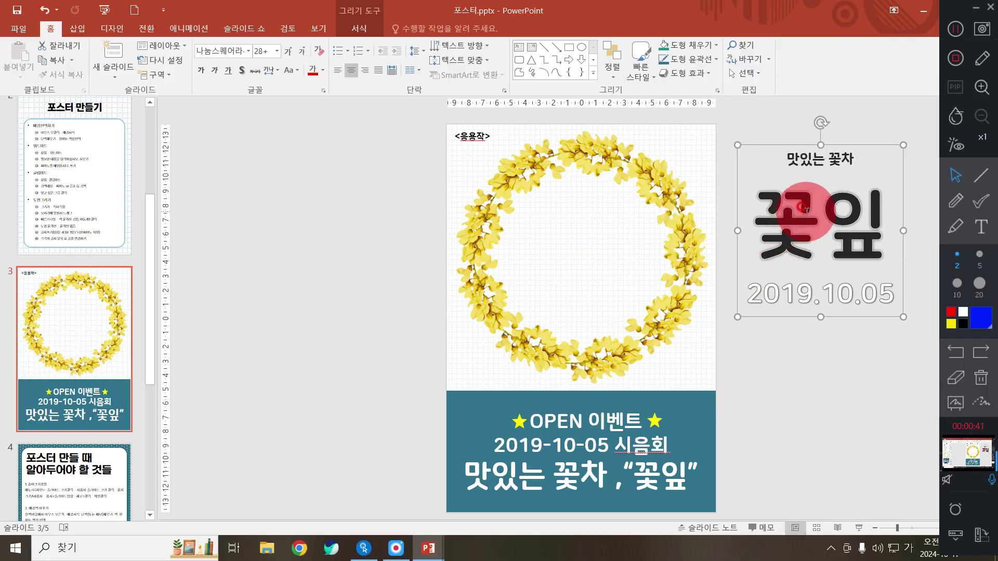
drag(868, 145, 633, 180)
click(56, 426)
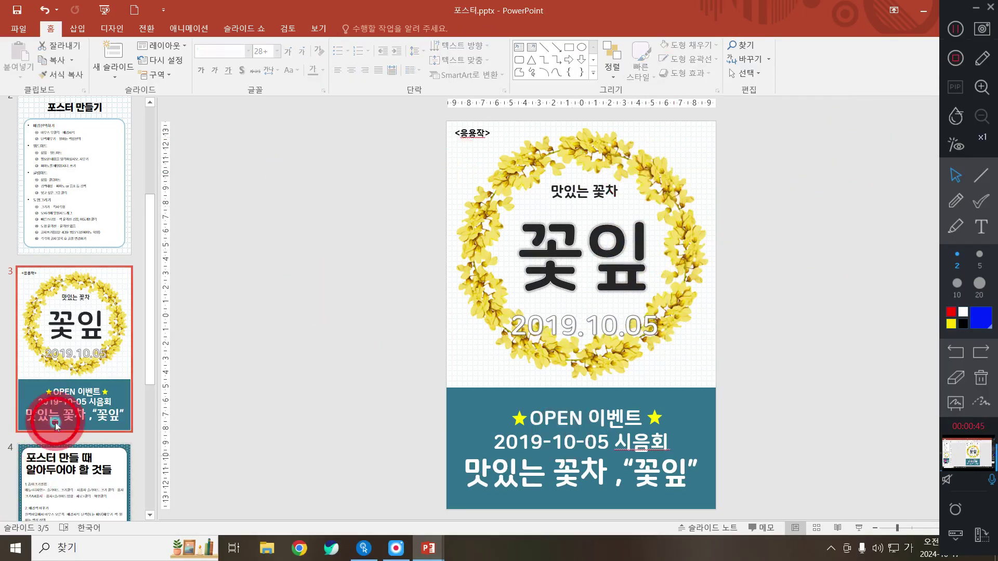
Return to the 보니피아노 poster on slide 5 and fit the presentation window beside the recording toolbar.
click(52, 488)
scroll(68, 470, down, 2)
click(85, 445)
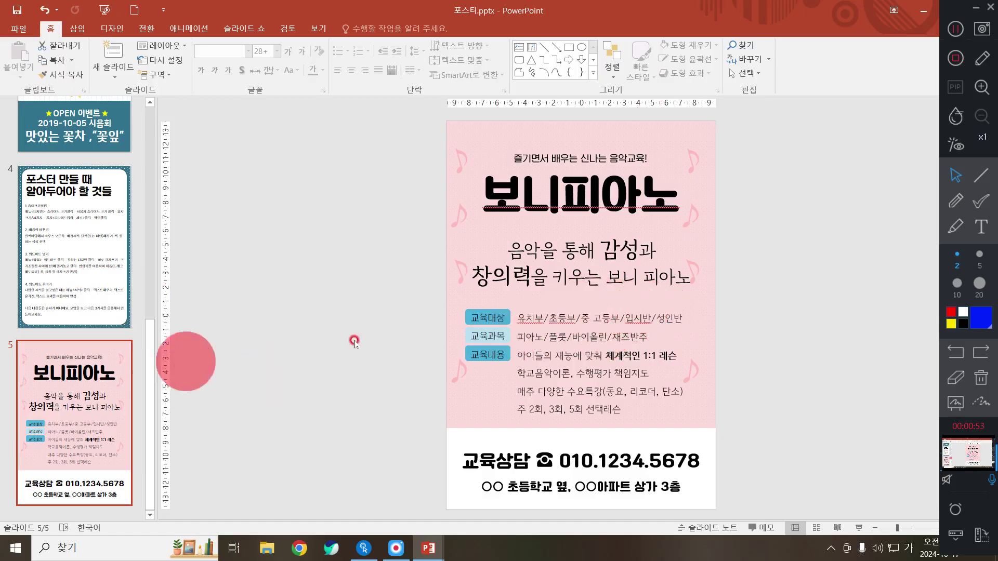
click(345, 264)
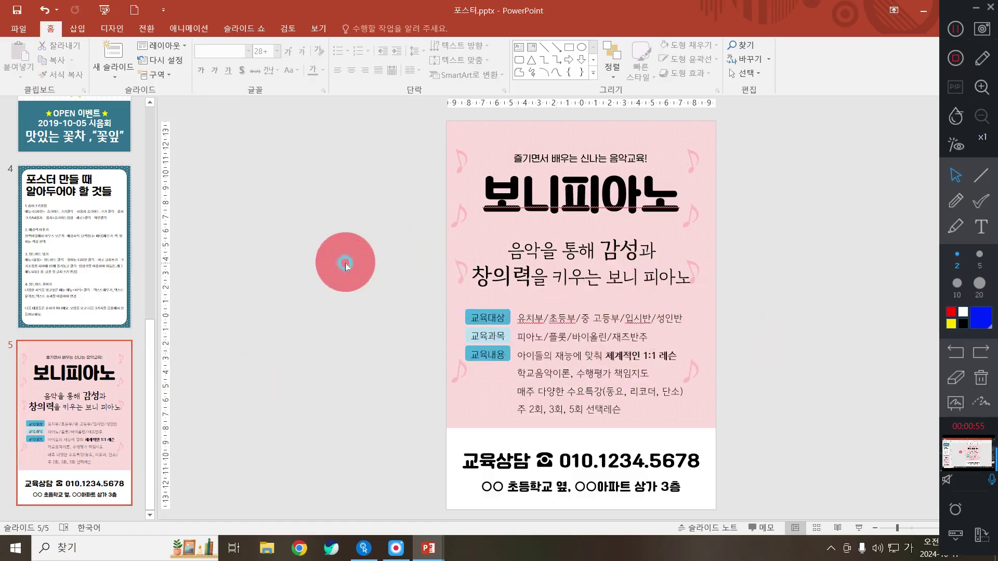
drag(802, 8, 736, 1)
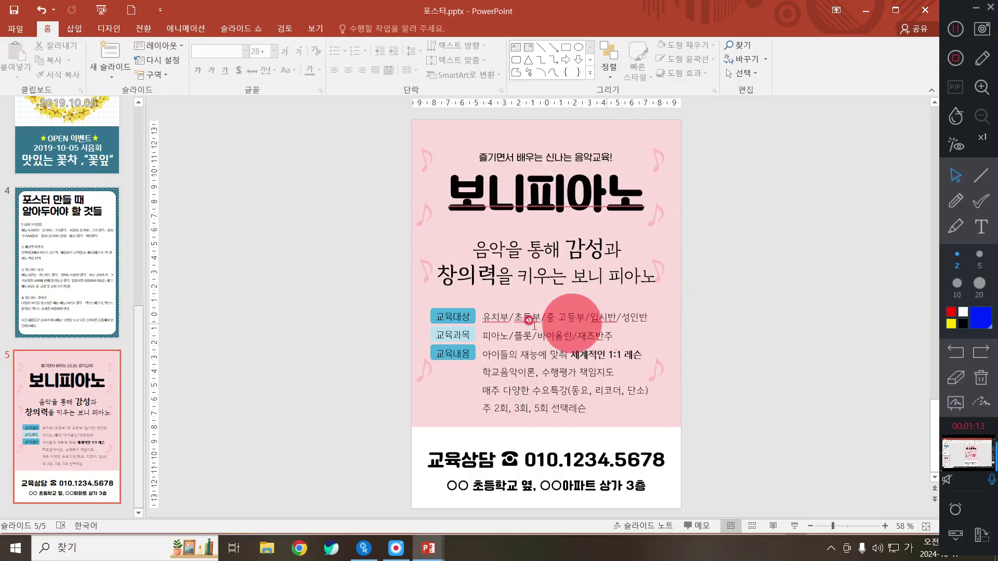
Examine the title, slogan and top line text boxes that make up the 보니피아노 poster.
click(558, 200)
click(705, 256)
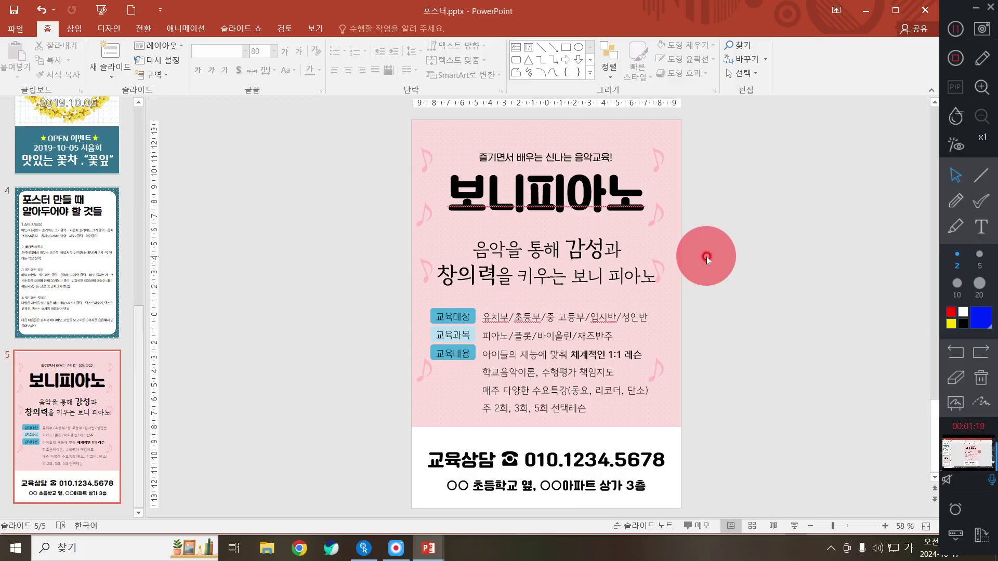
click(647, 280)
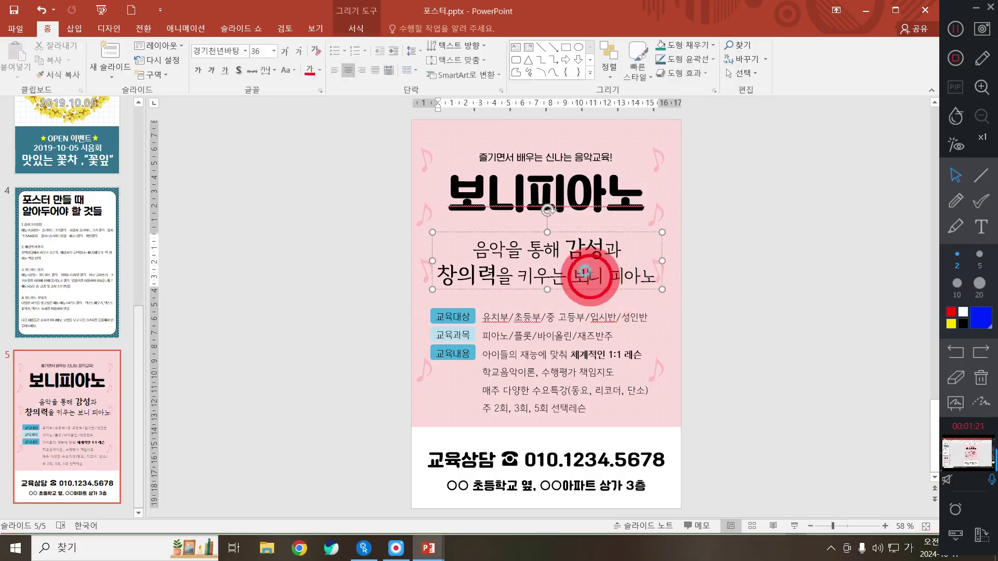
click(348, 262)
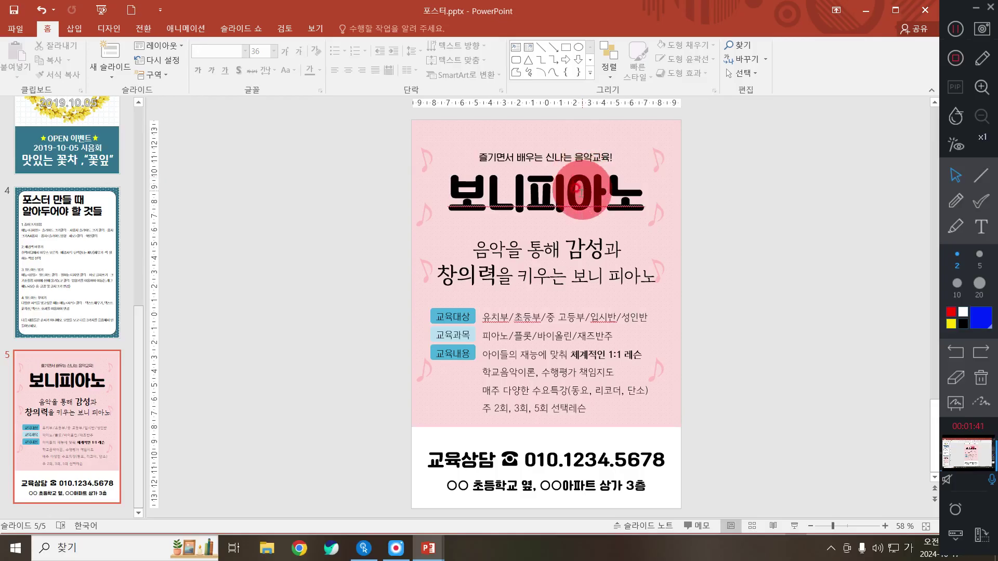
click(598, 172)
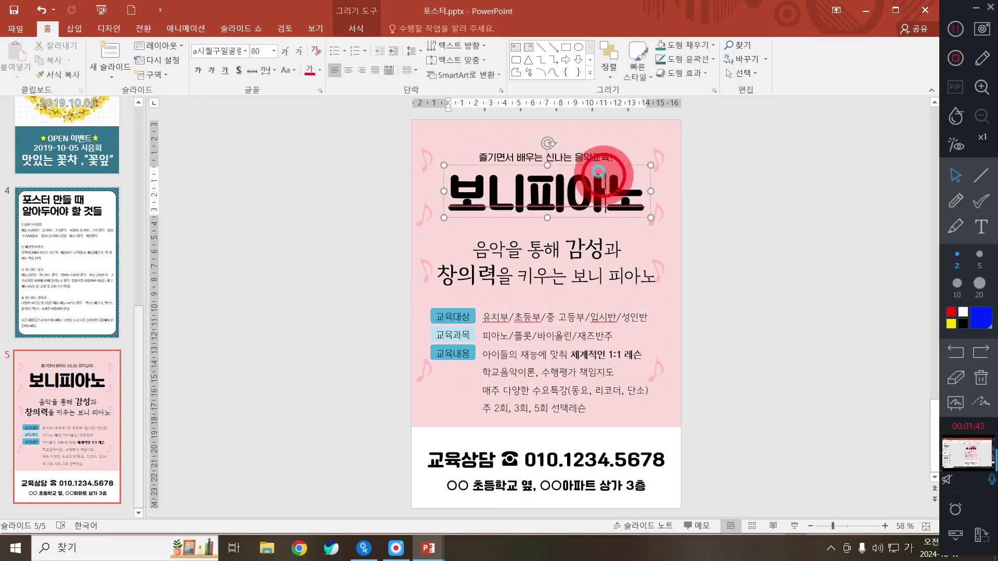
click(697, 233)
mouse_move(719, 236)
mouse_down()
mouse_move(457, 127)
mouse_move(350, 127)
mouse_move(361, 127)
mouse_up()
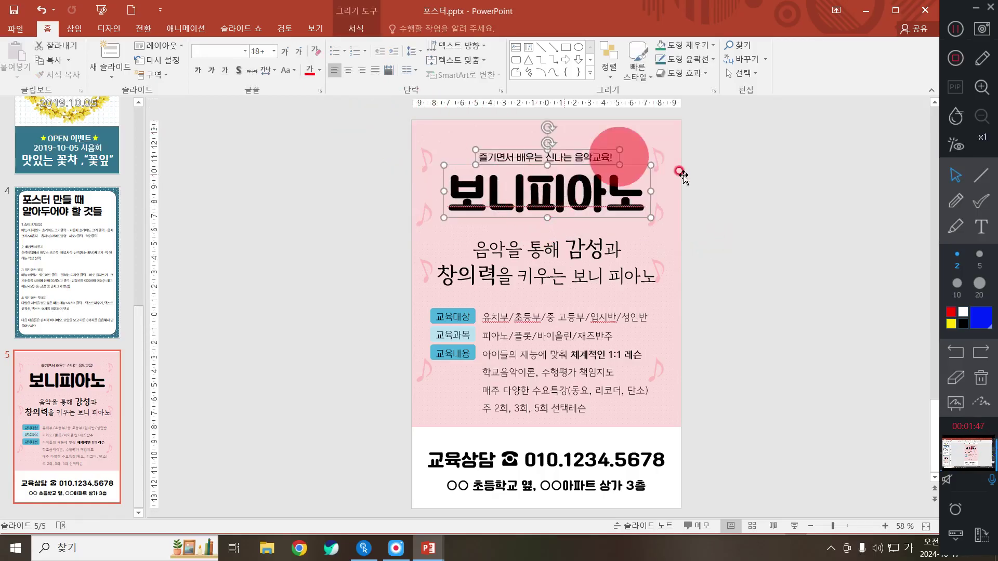
click(797, 232)
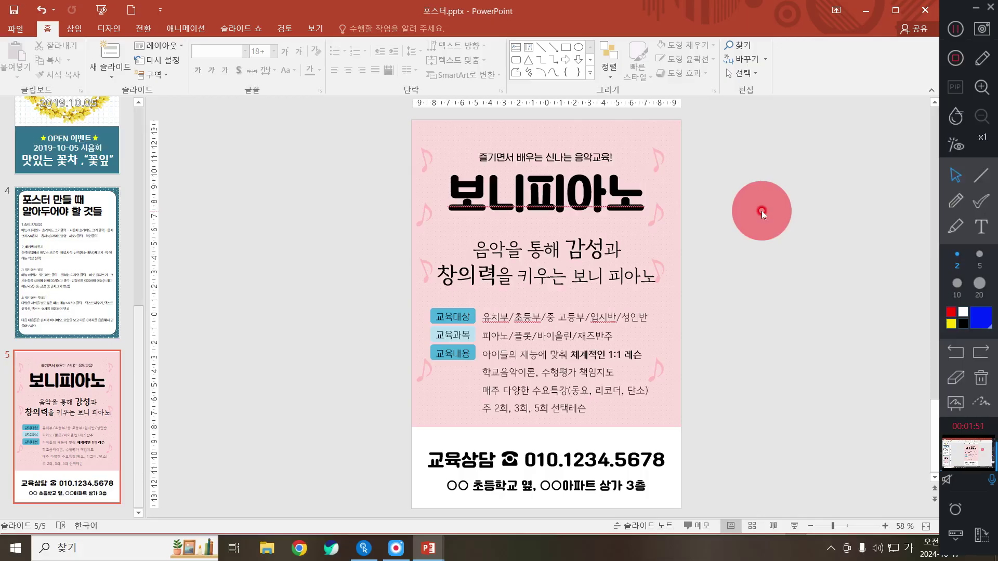
Select all objects on the 보니피아노 poster to inspect its text boxes and note pictures, then clear the selection.
click(435, 546)
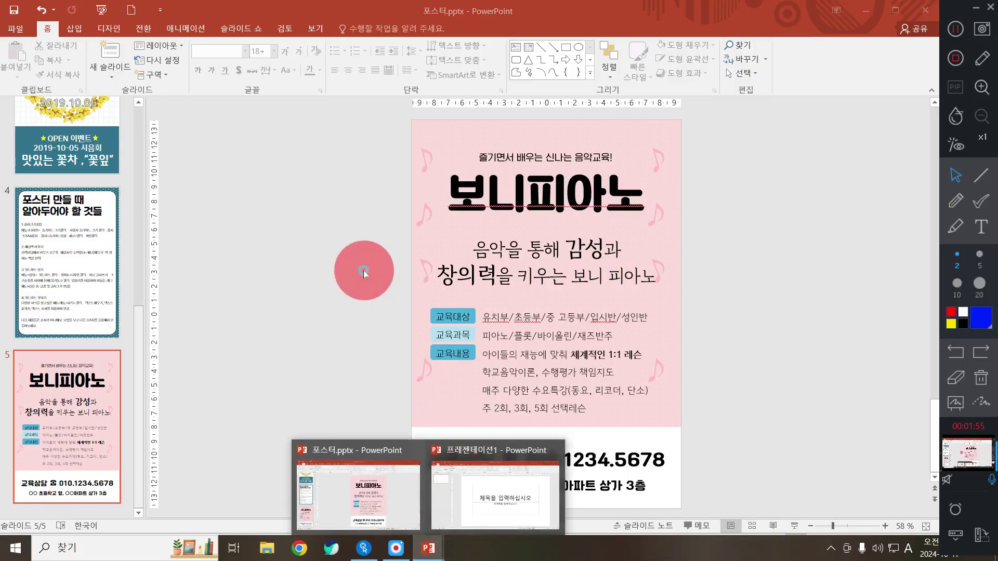
click(336, 184)
drag(358, 122, 786, 507)
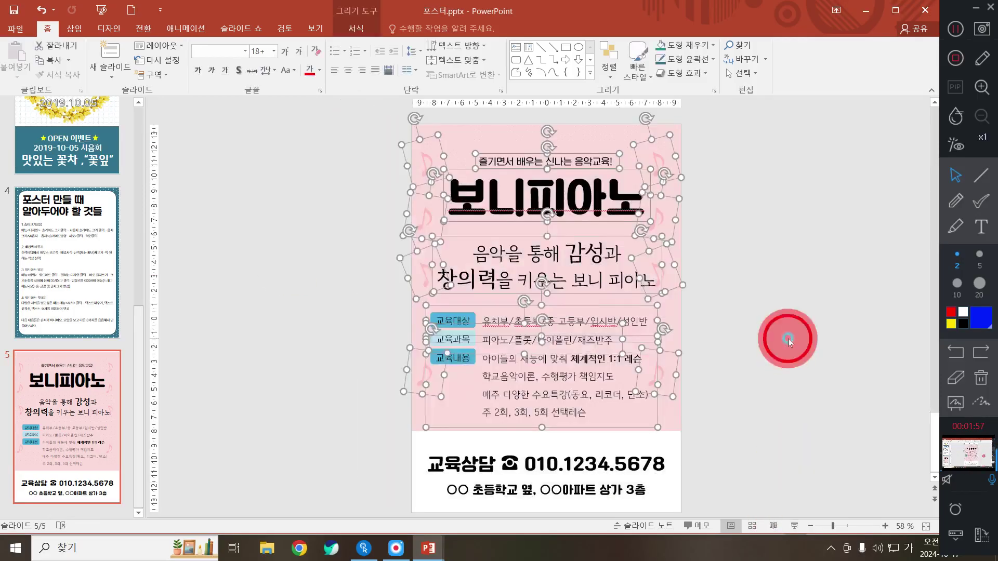
click(788, 339)
click(371, 338)
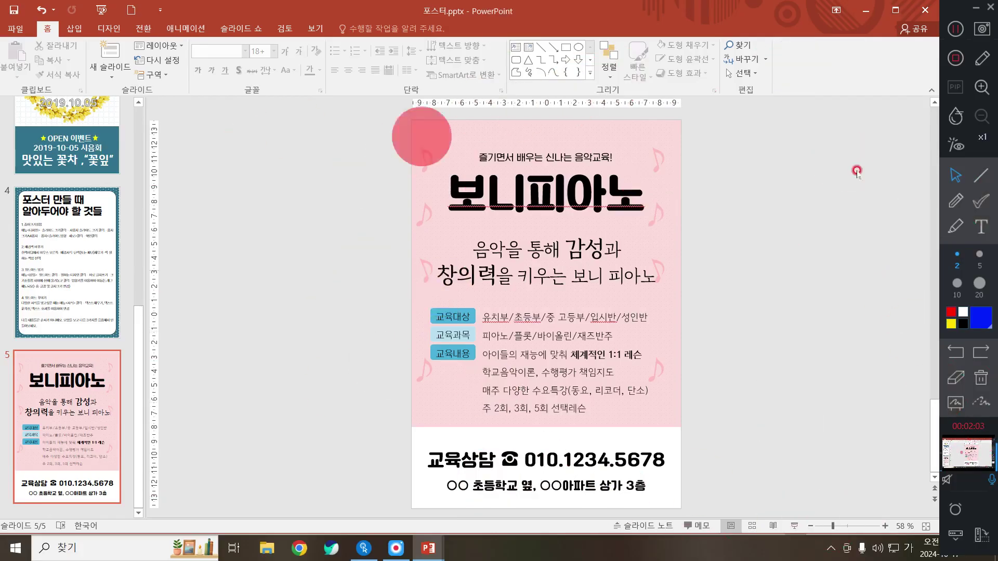
Switch to the blank presentation 프레젠테이션1, show its design options and fit the window beside the recording toolbar.
mouse_move(428, 546)
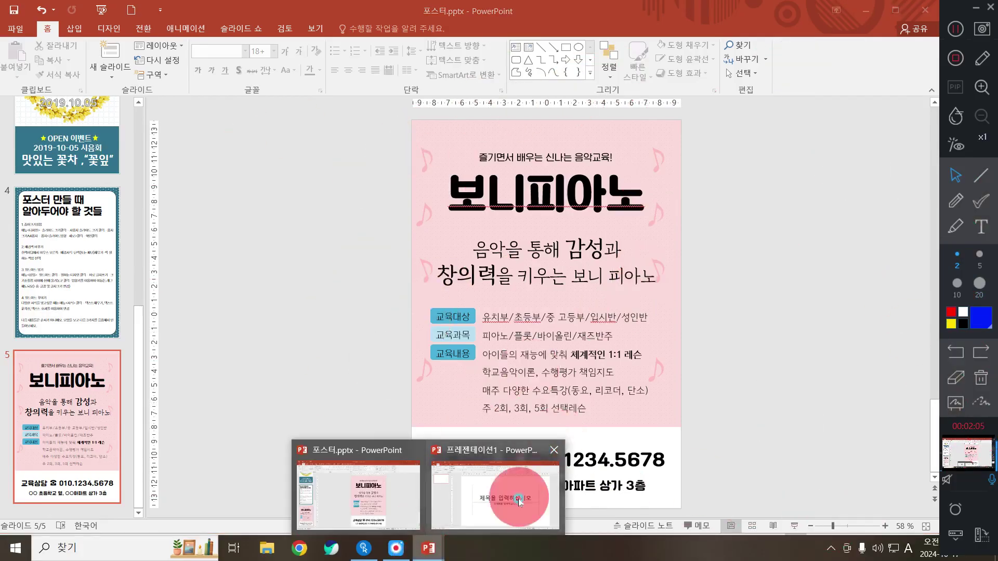
click(527, 494)
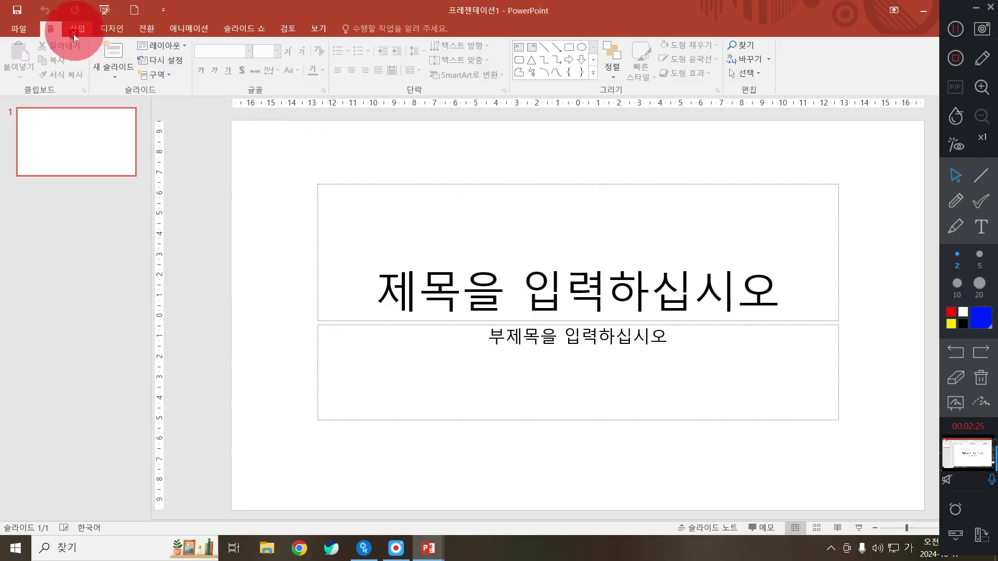
click(101, 28)
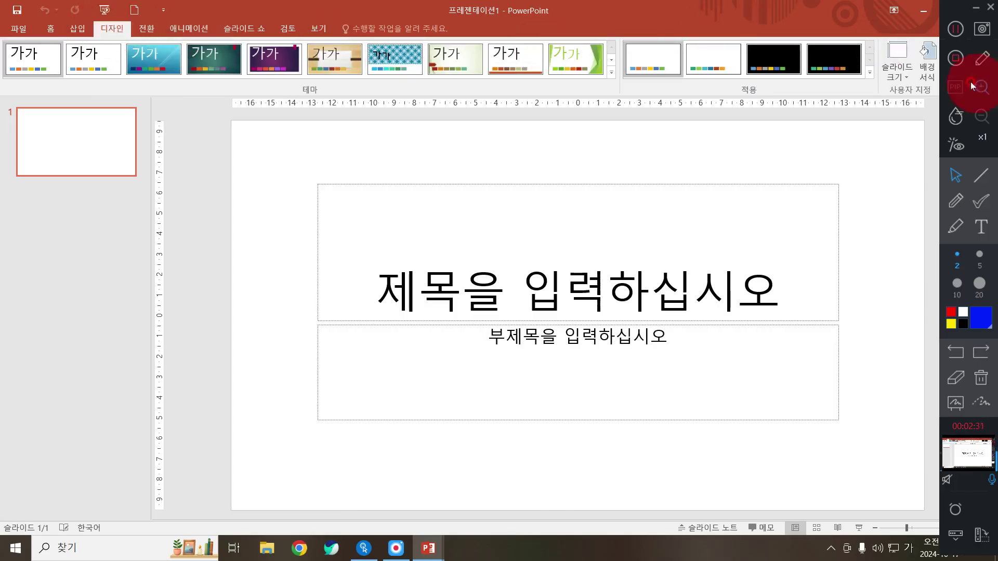
drag(788, 5, 821, 31)
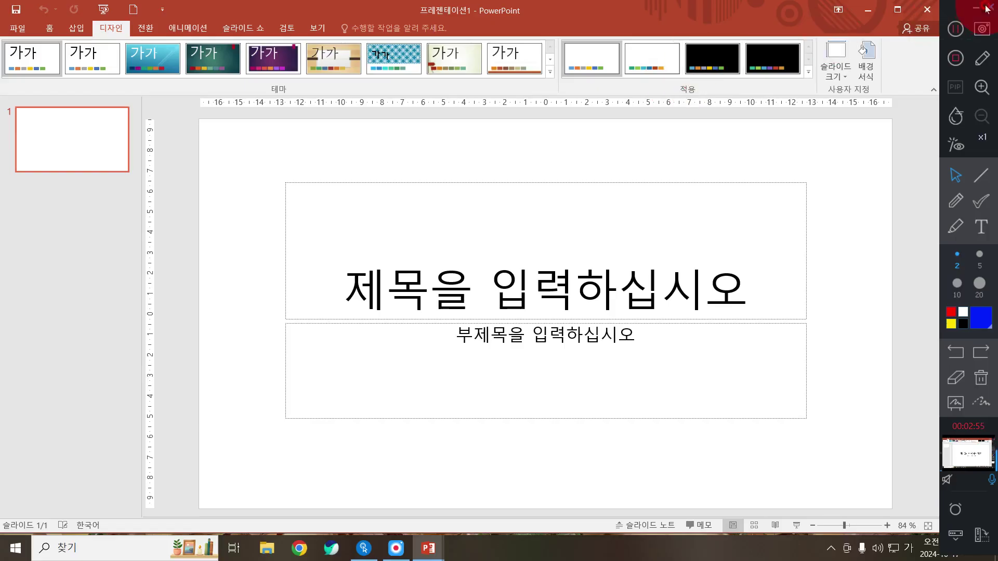
click(331, 150)
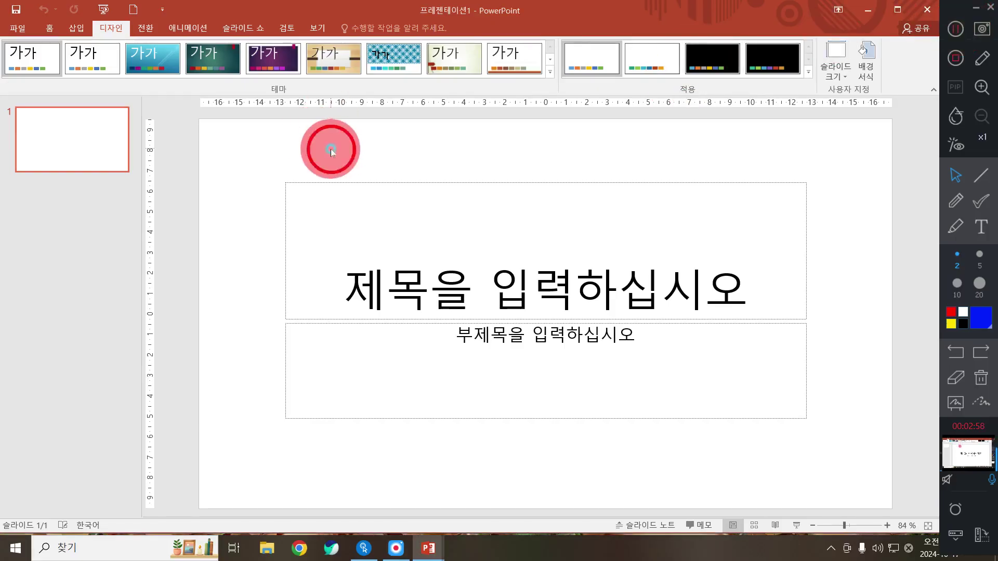
mouse_move(183, 149)
mouse_down()
mouse_move(883, 455)
mouse_move(249, 149)
mouse_move(190, 151)
mouse_up()
click(884, 454)
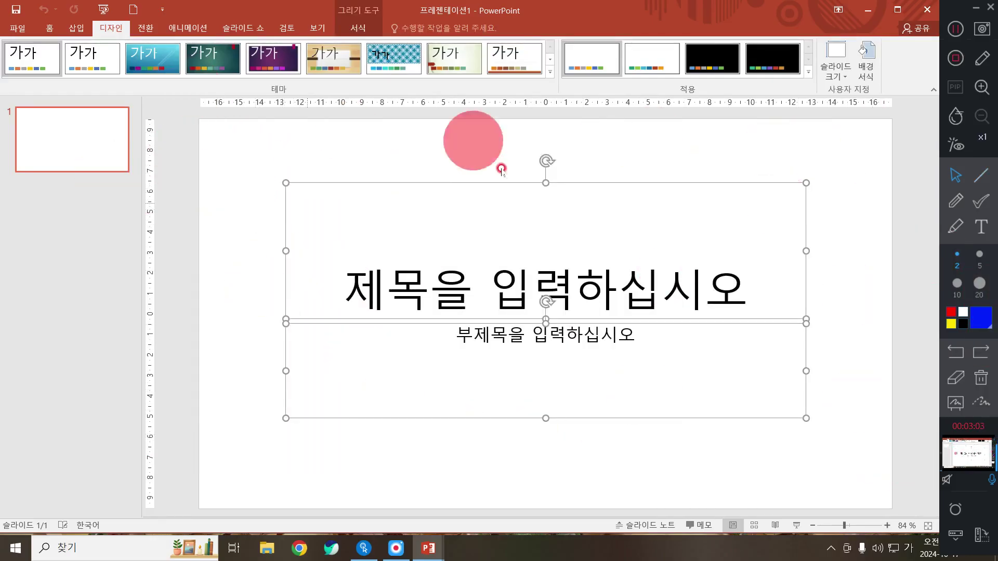
click(337, 144)
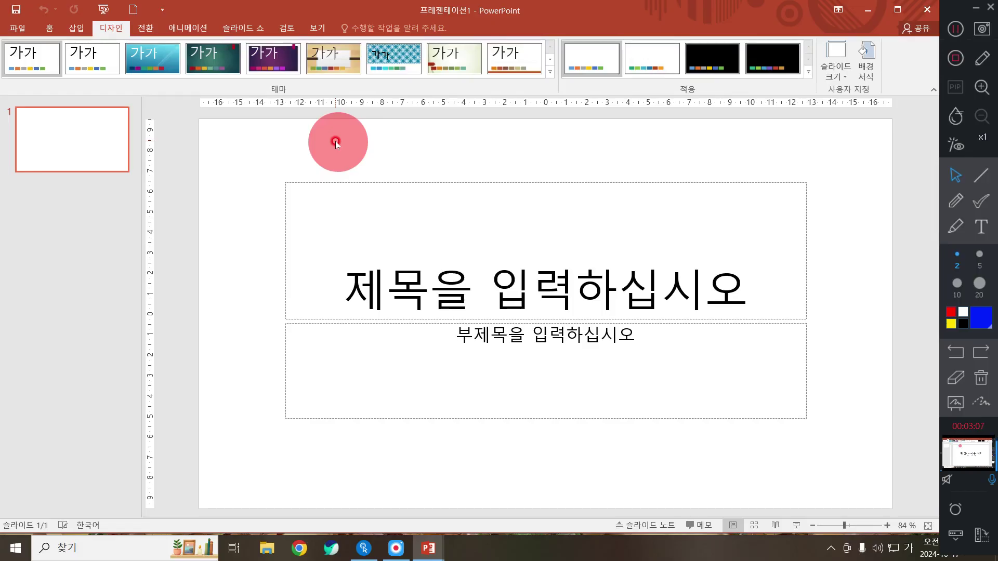
Open the custom slide size settings and choose A4 용지(210x297mm) as the slide size.
click(838, 64)
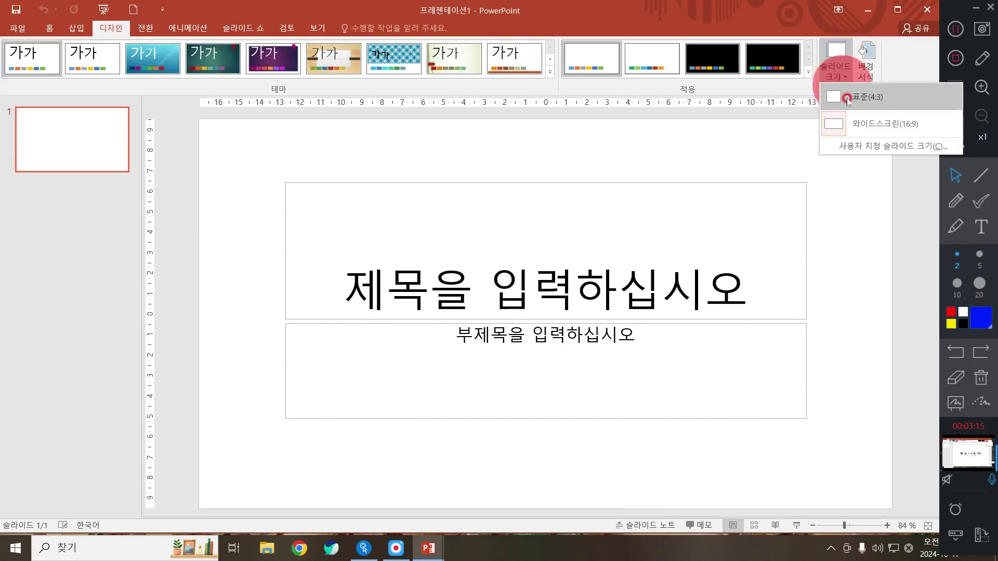
click(852, 148)
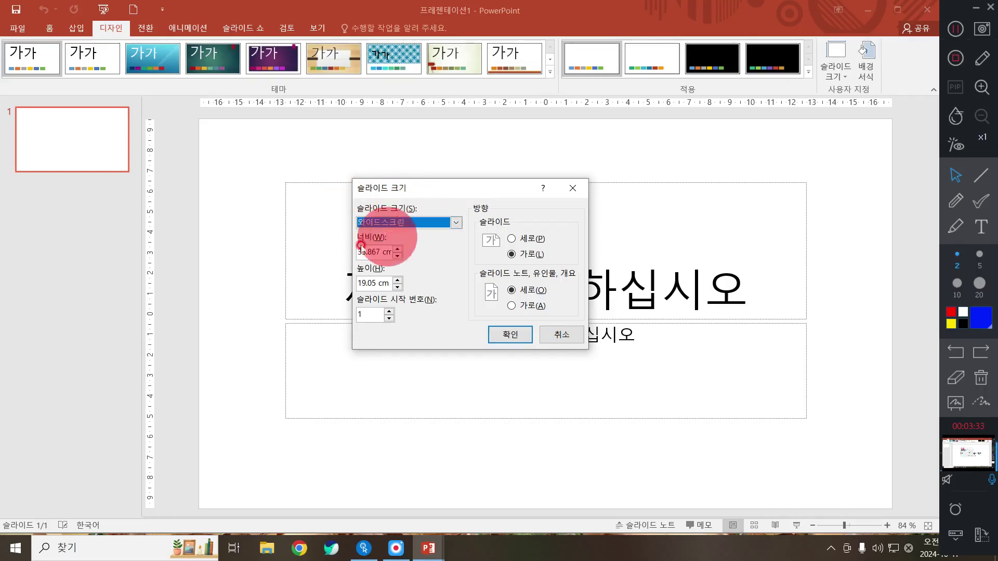
click(389, 223)
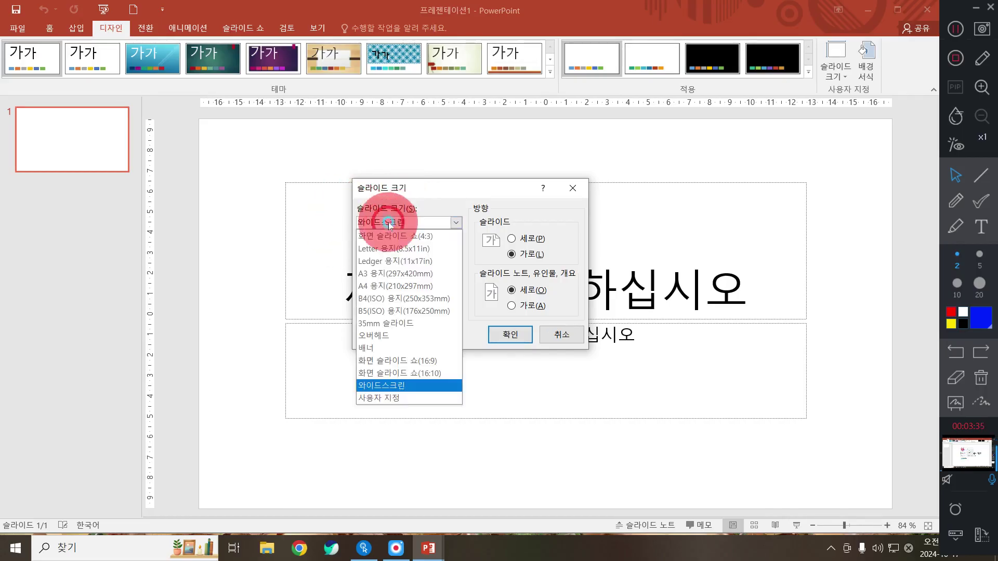
click(390, 285)
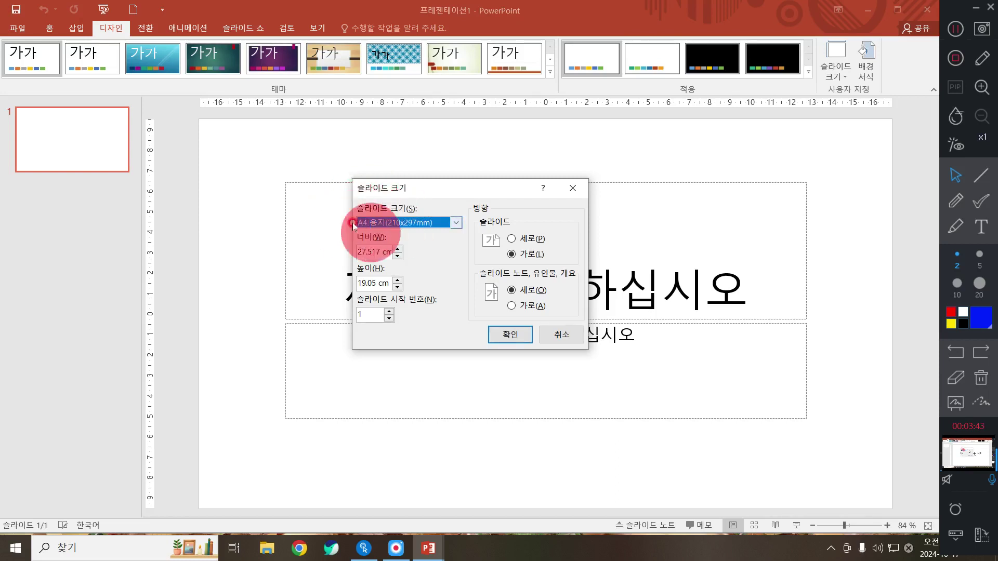
Try the 화면 슬라이드 쇼(16:9) slide size preset to compare its dimensions, and return to A4 용지(210x297mm).
click(385, 223)
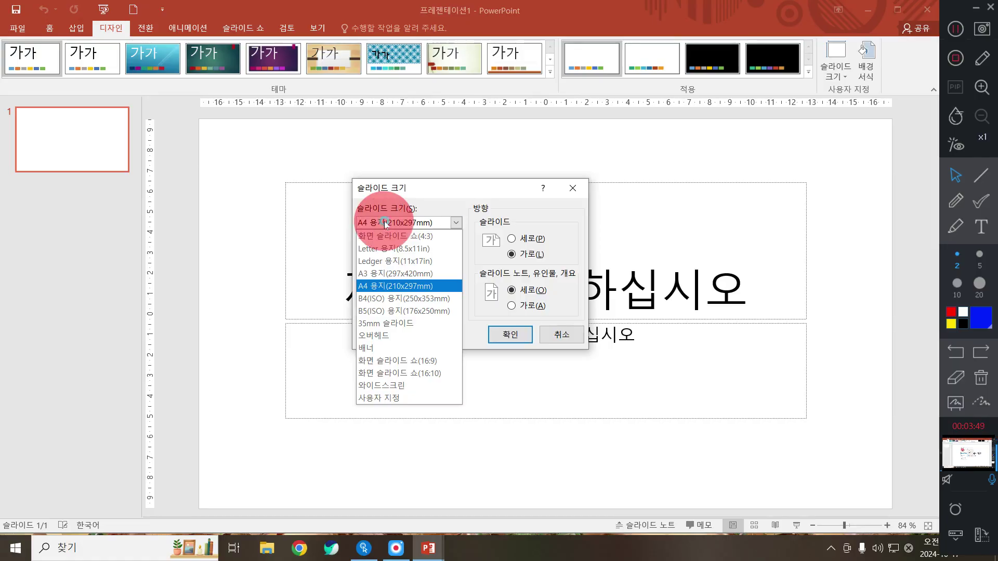
click(384, 222)
click(383, 223)
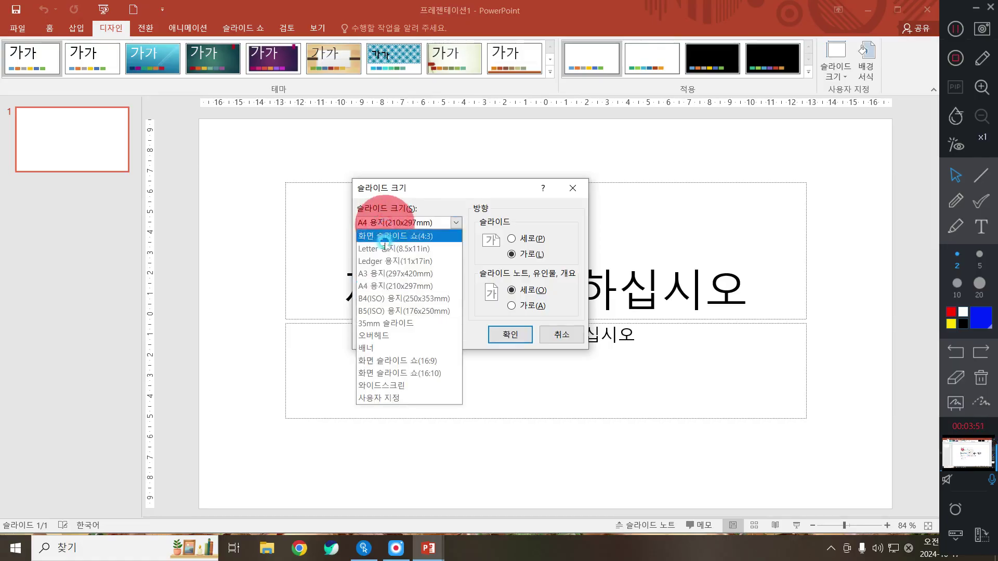
click(378, 286)
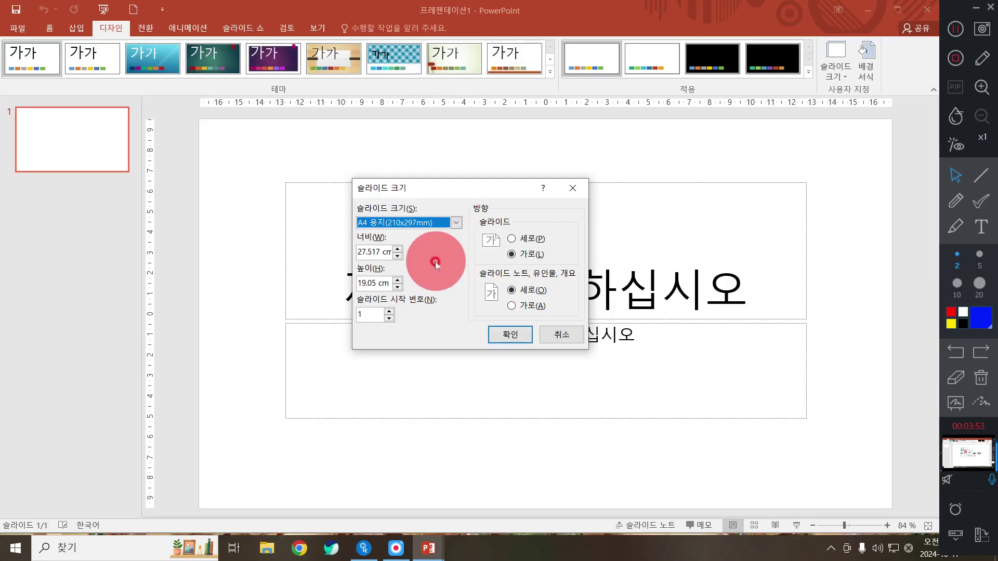
click(412, 222)
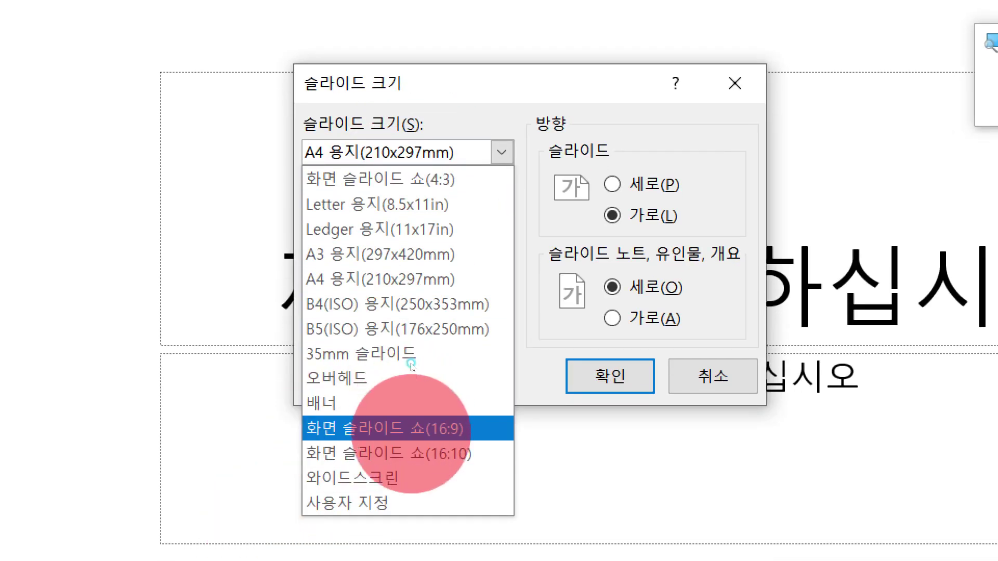
click(395, 457)
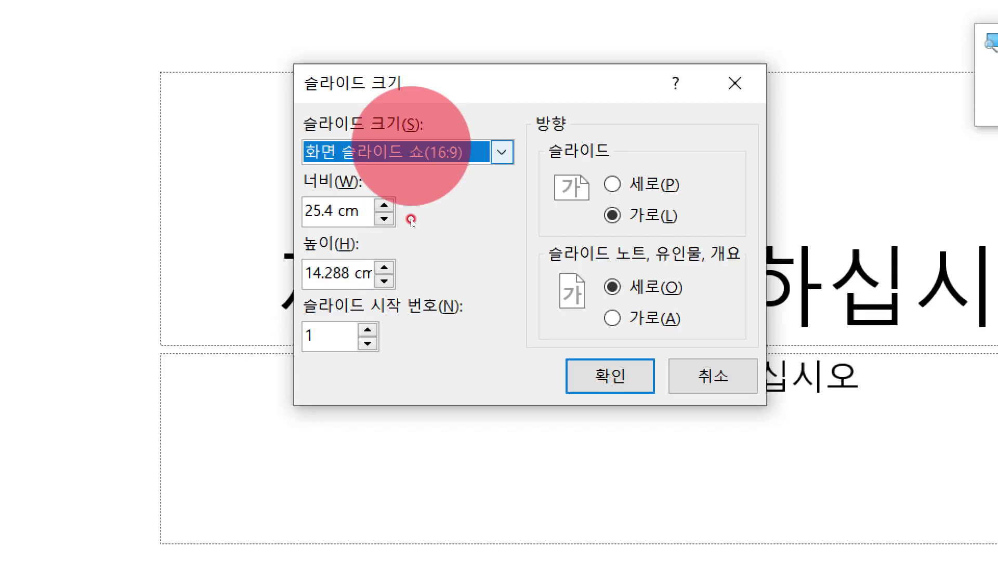
click(410, 152)
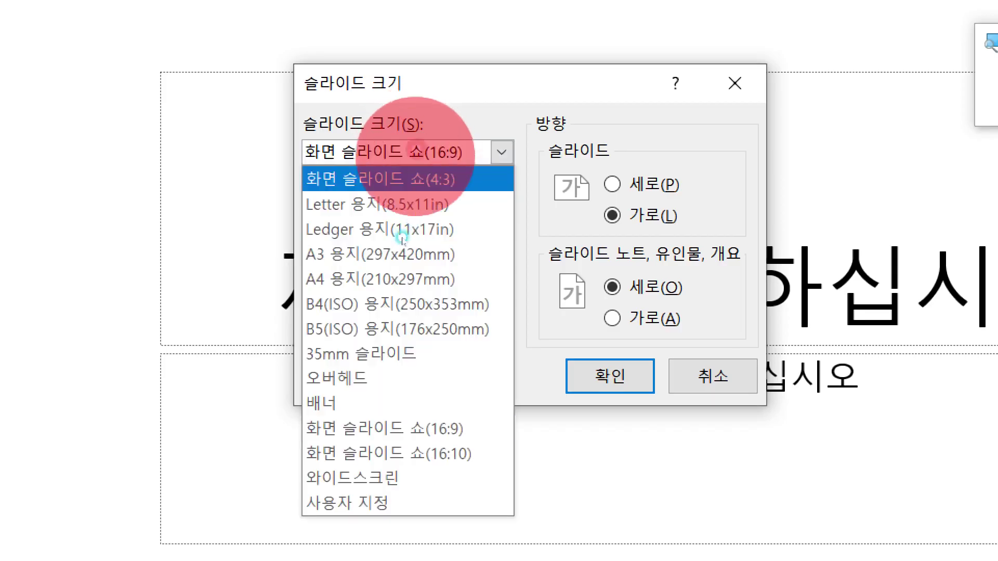
click(394, 283)
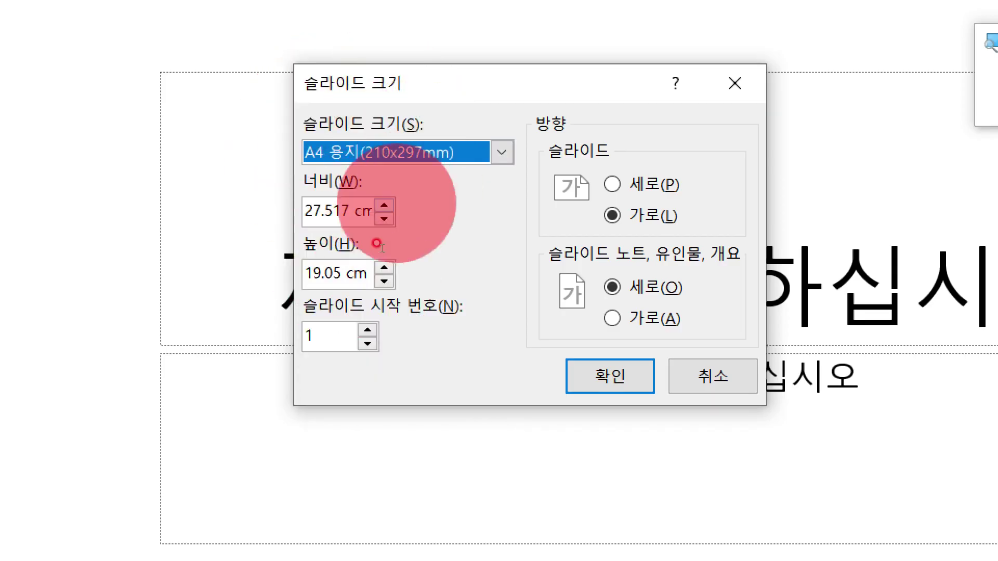
Try the A3 용지(297x420mm) slide size preset for comparison and restore A4 용지(210x297mm).
click(395, 152)
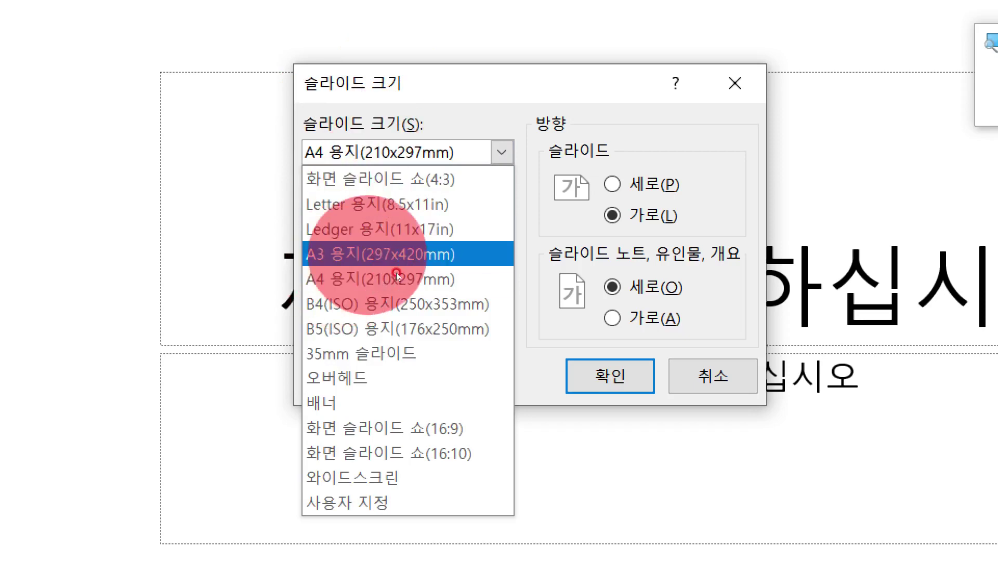
click(395, 257)
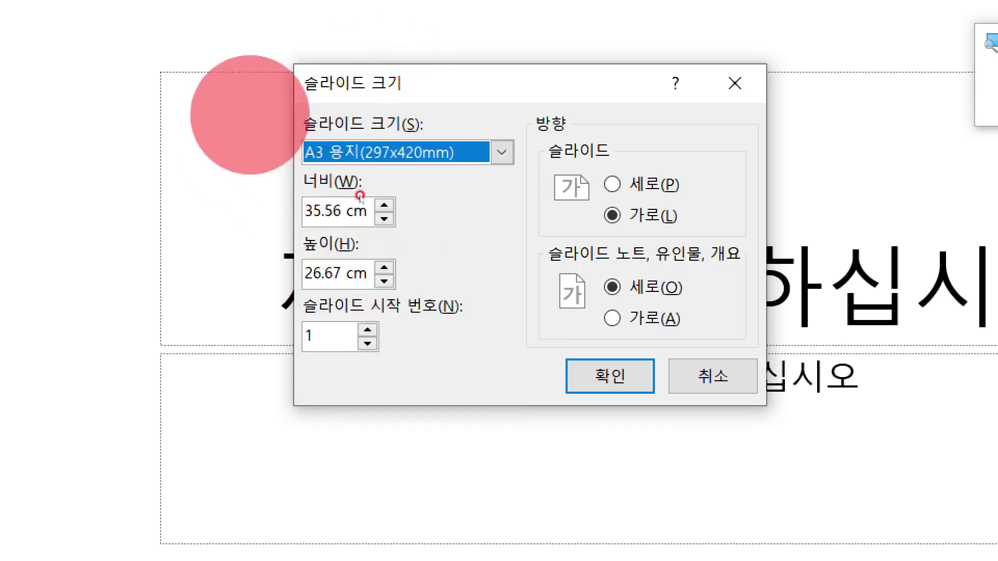
click(379, 153)
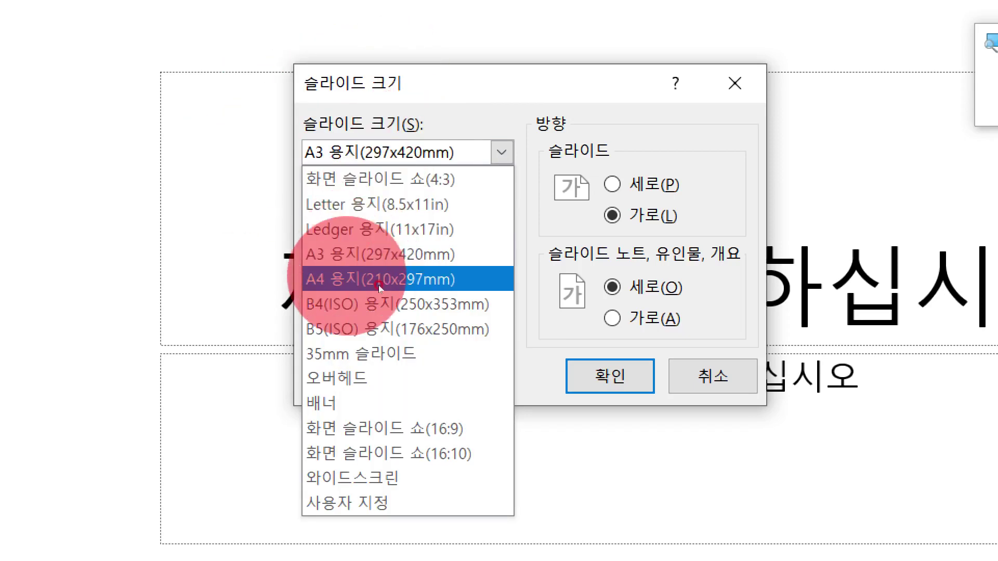
click(382, 280)
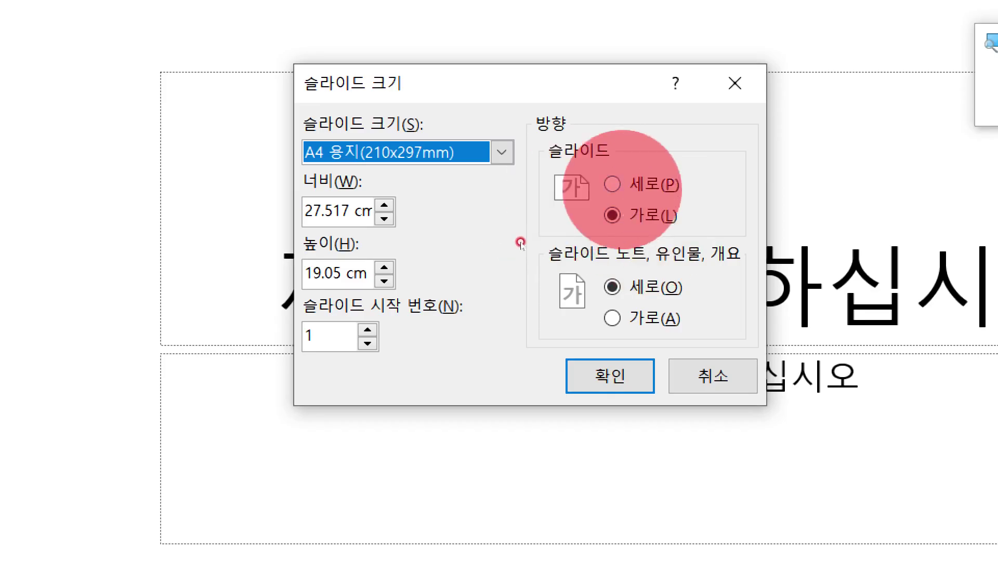
Set the slide orientation to portrait (세로) and apply the new size with content scaled by 맞춤 확인.
key(alt+p)
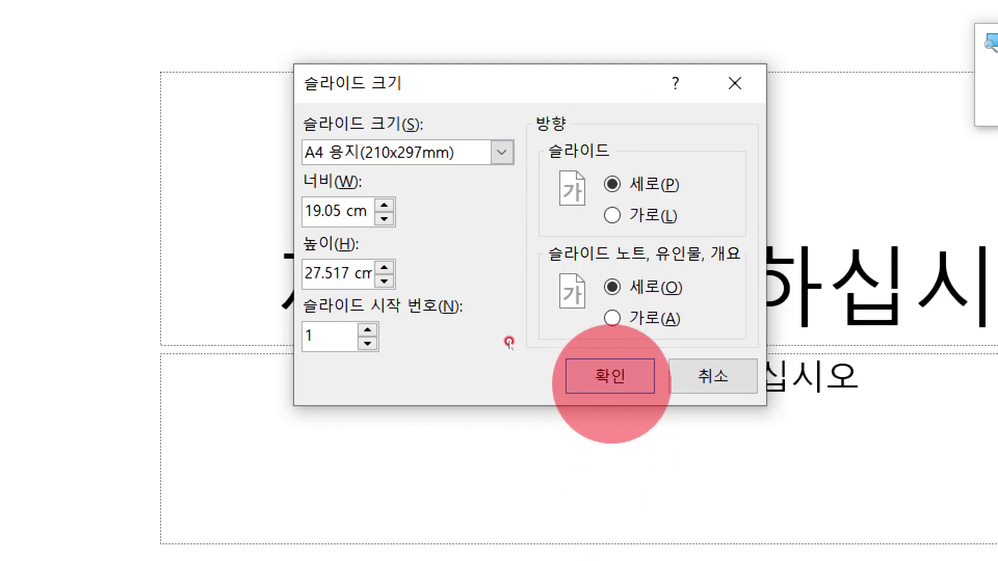
click(609, 374)
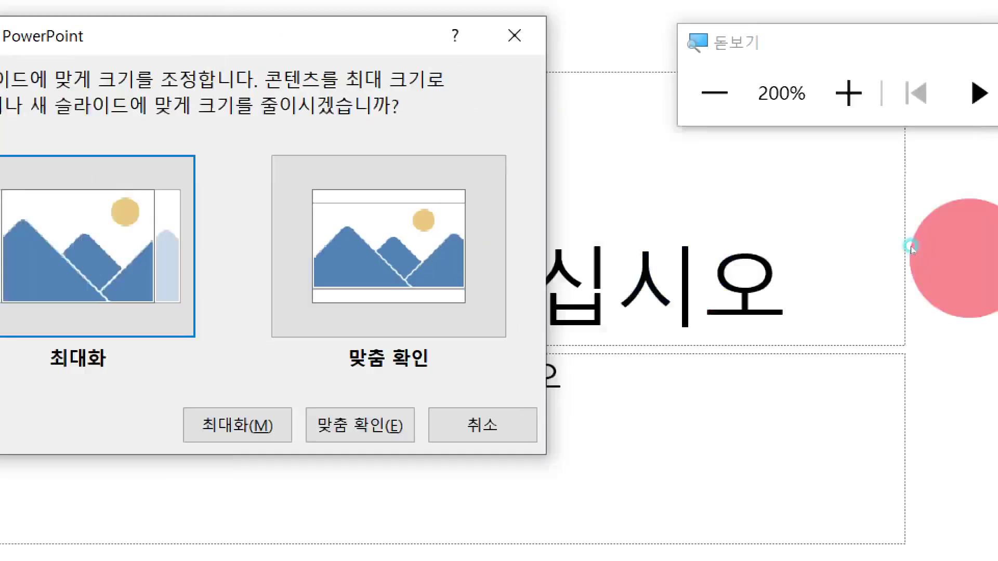
click(885, 98)
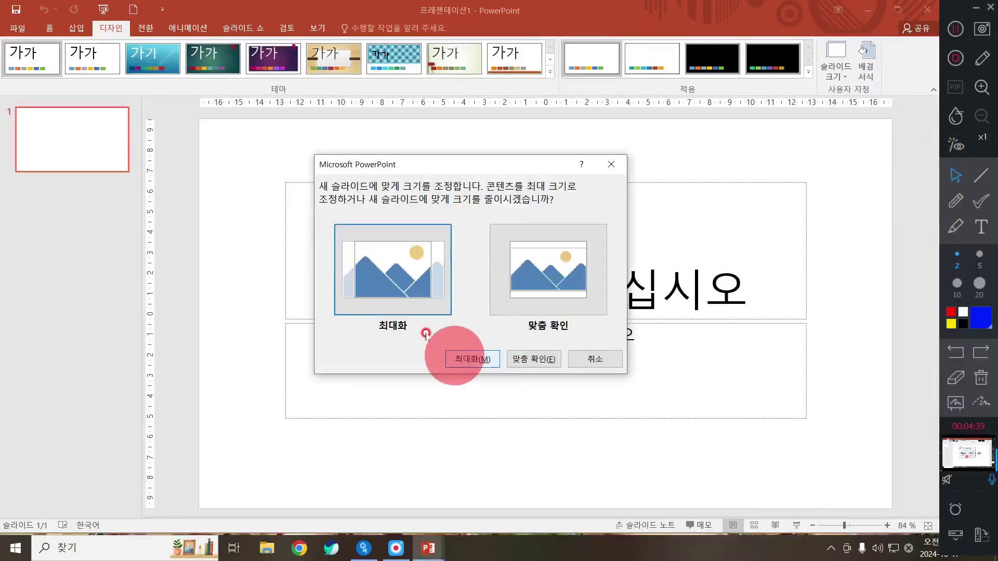
click(541, 272)
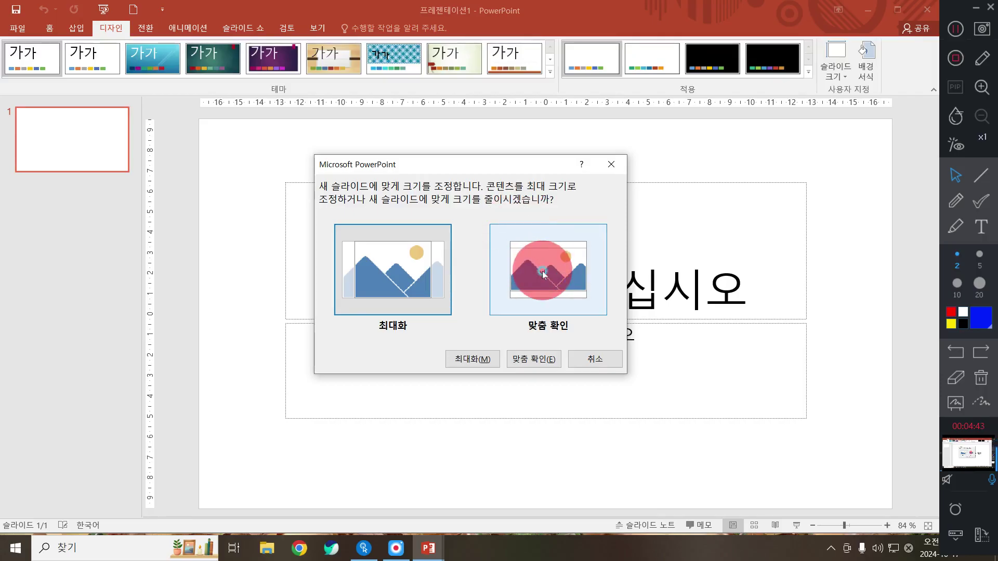
click(305, 236)
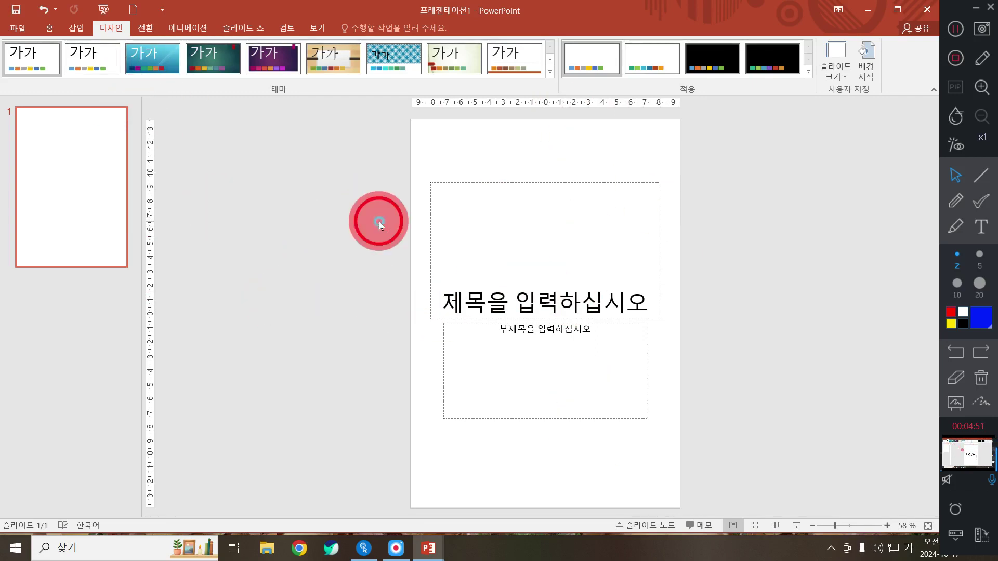
Change the slide's layout to the blank layout 빈 화면.
click(57, 30)
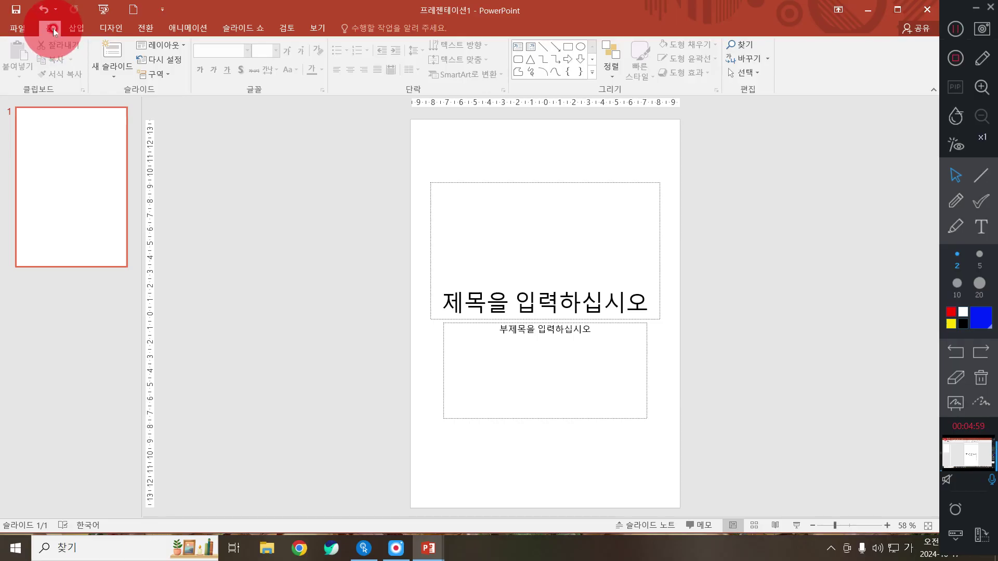
click(8, 69)
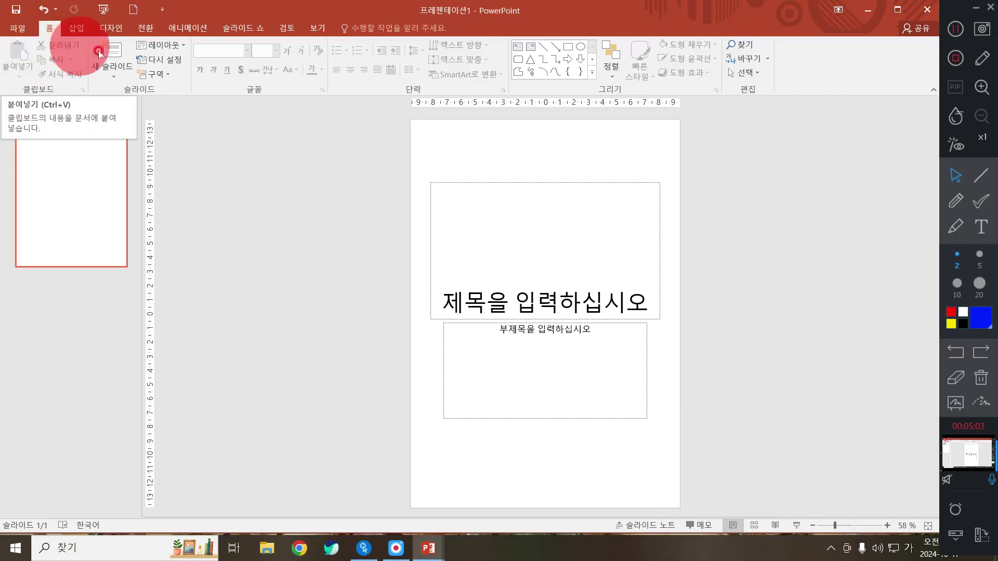
click(177, 45)
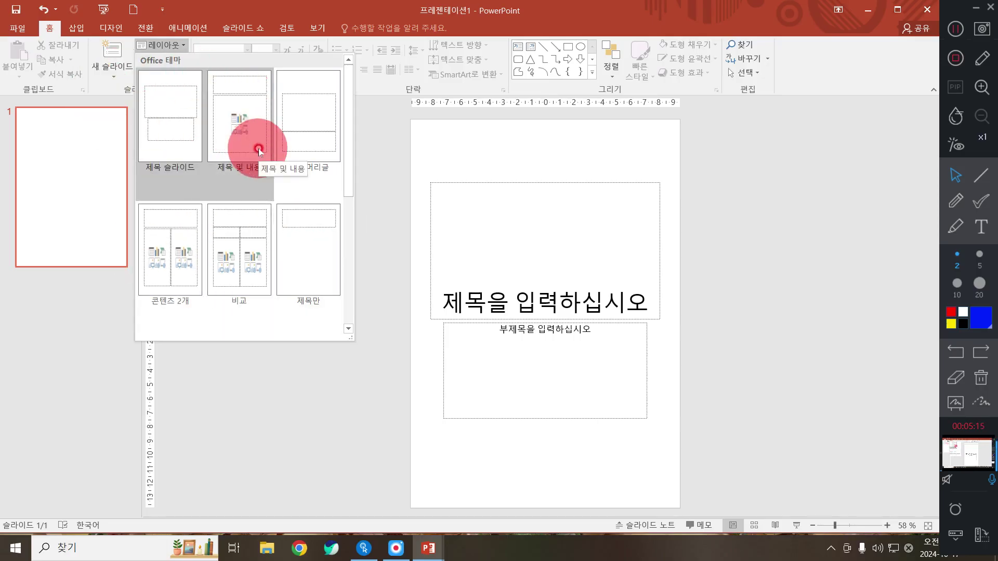
scroll(259, 151, down, 2)
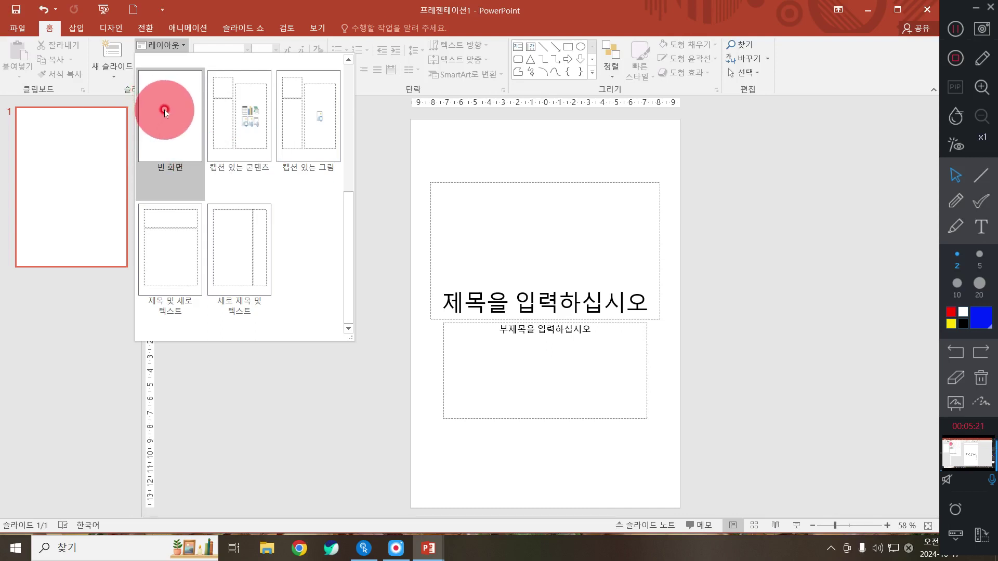
click(170, 166)
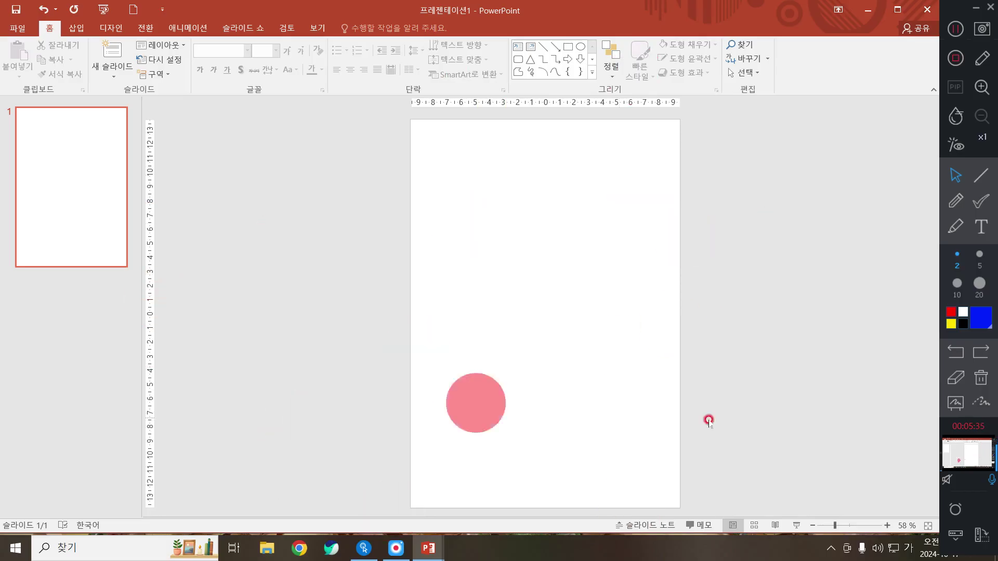
click(499, 284)
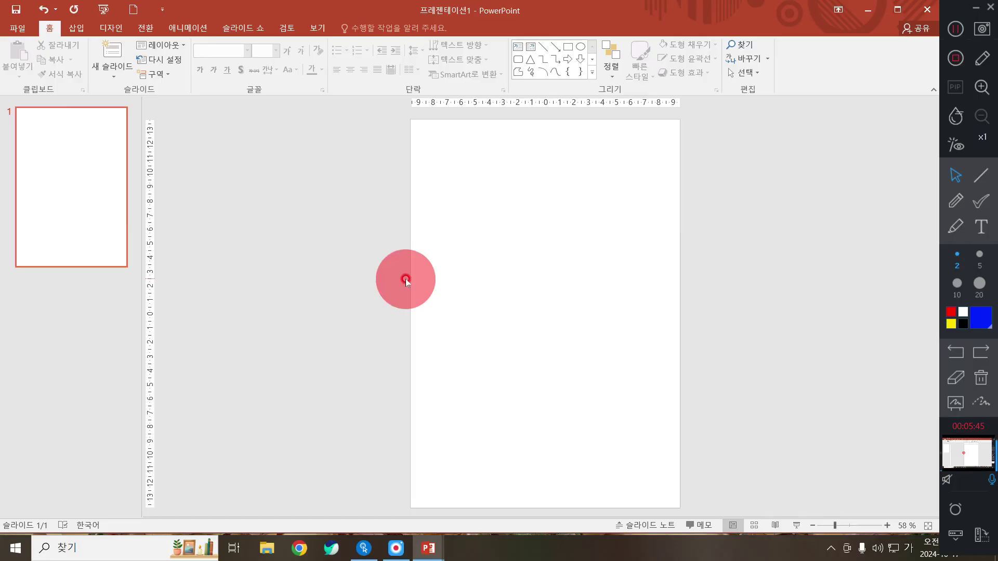
Switch the Windows audio playback device to 스피커(Realtek(R) Audio) and nudge the presentation window slightly.
click(877, 548)
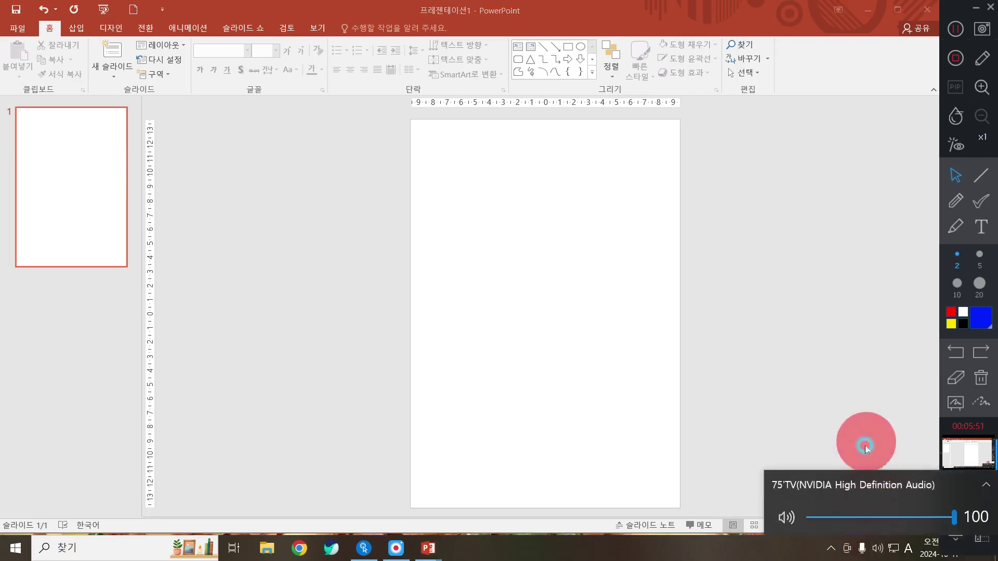
click(875, 488)
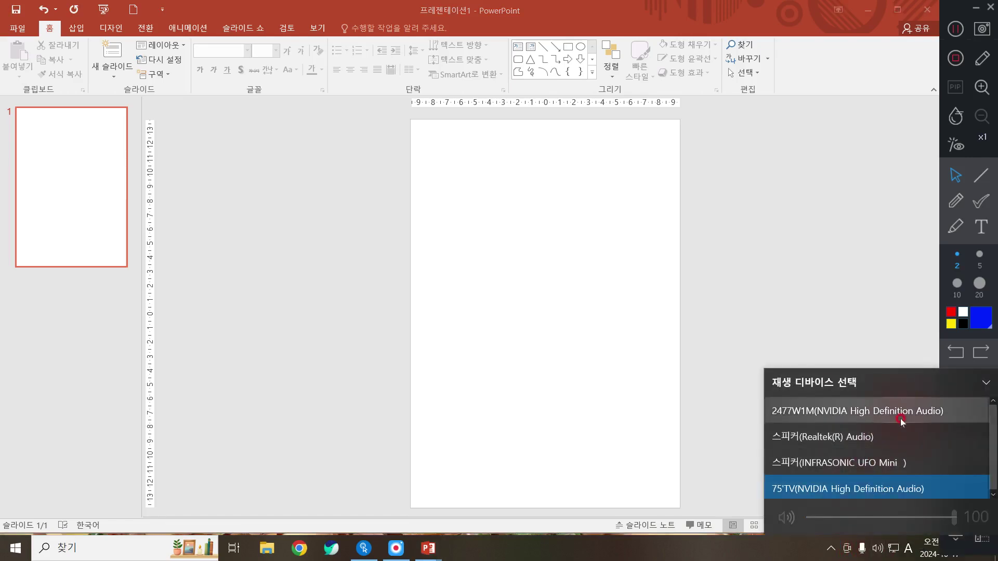
click(895, 439)
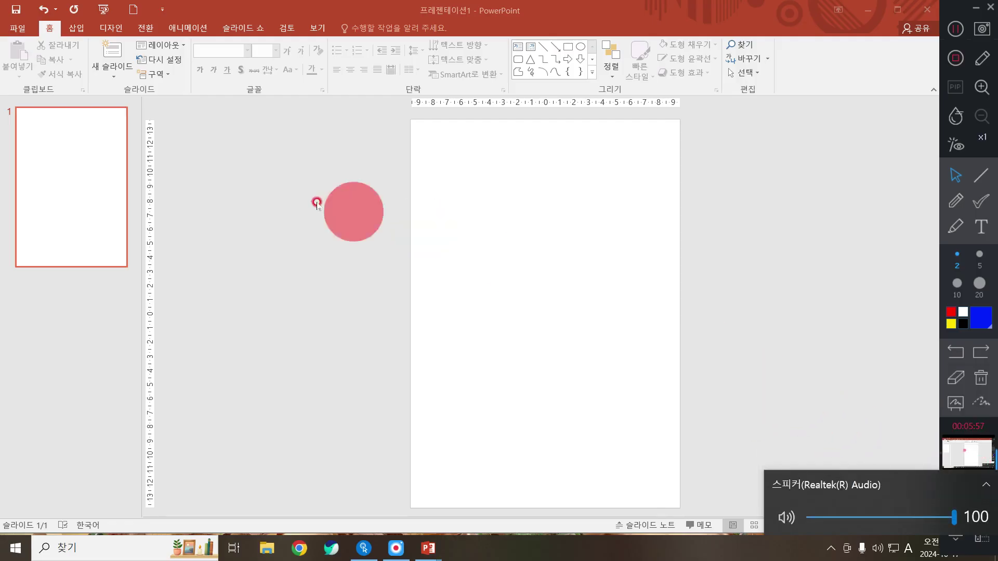
click(737, 276)
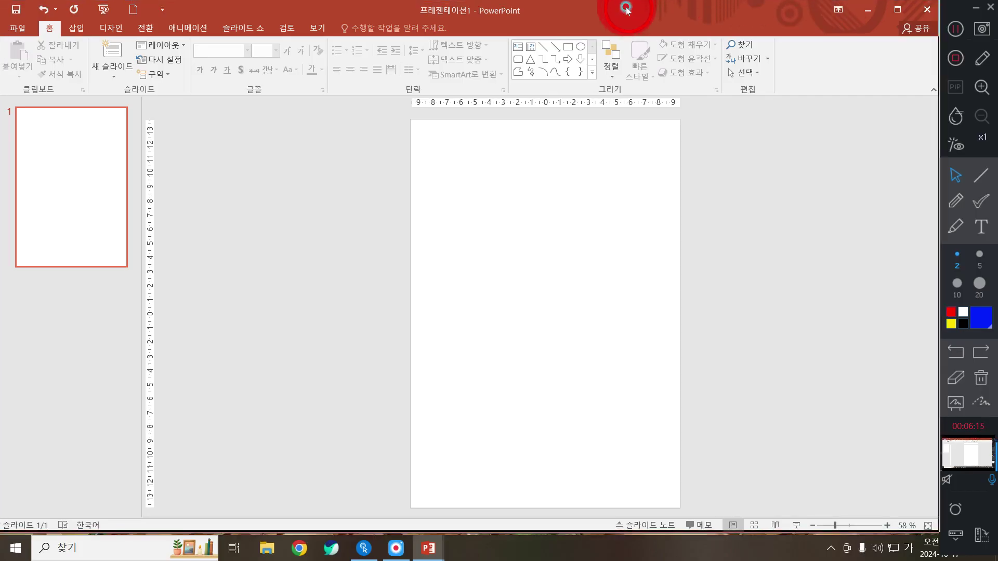
drag(629, 10, 628, 10)
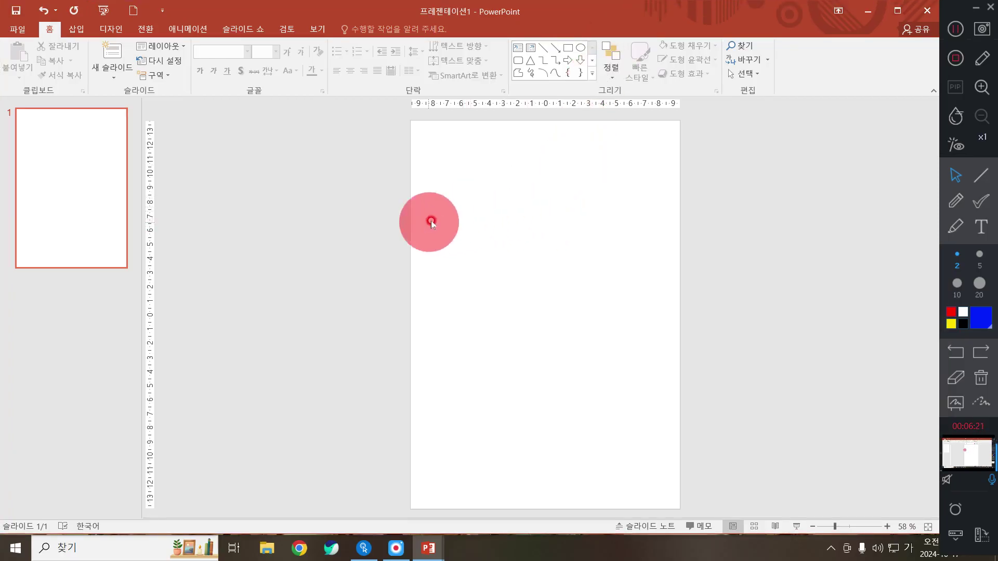
click(499, 216)
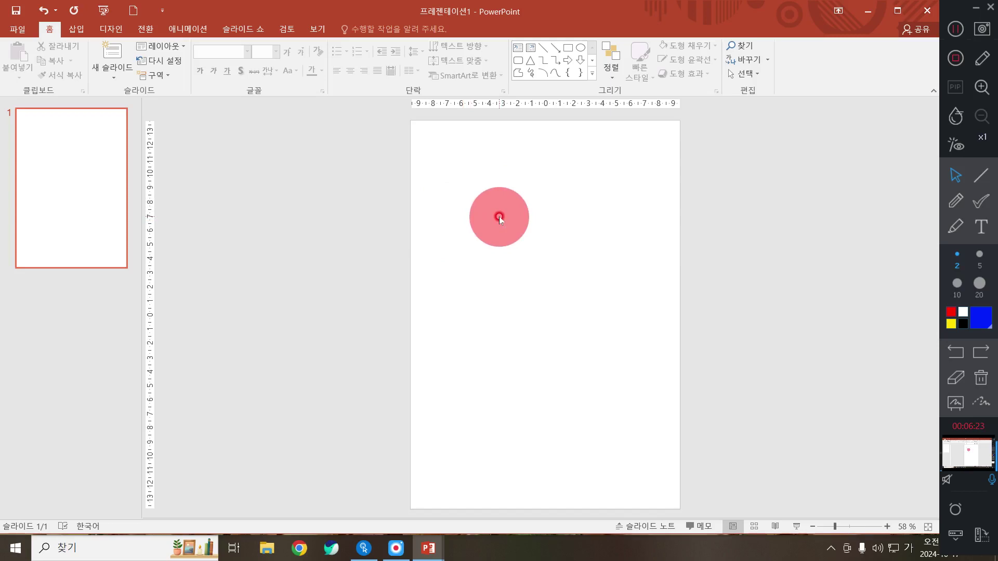
right_click(499, 216)
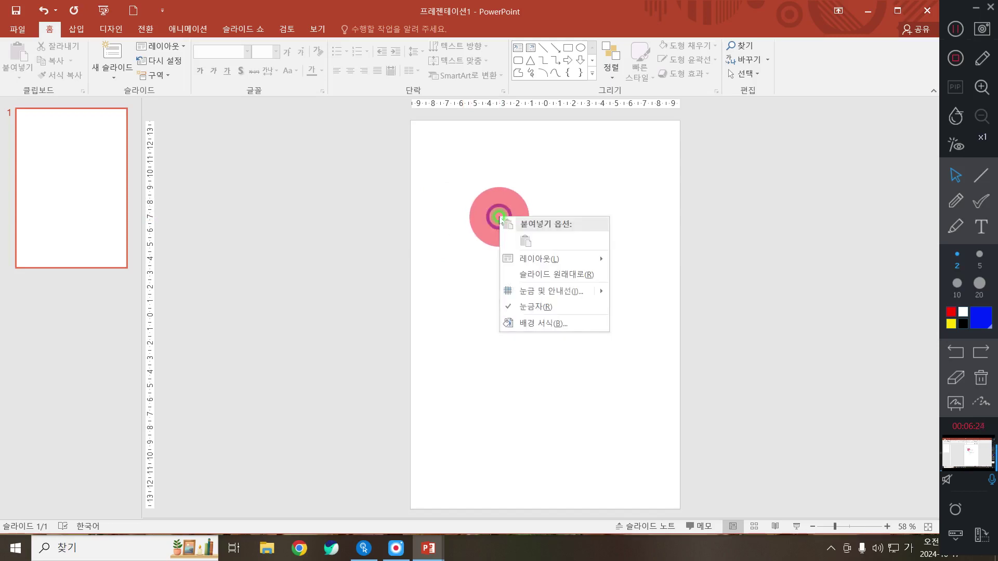
click(561, 323)
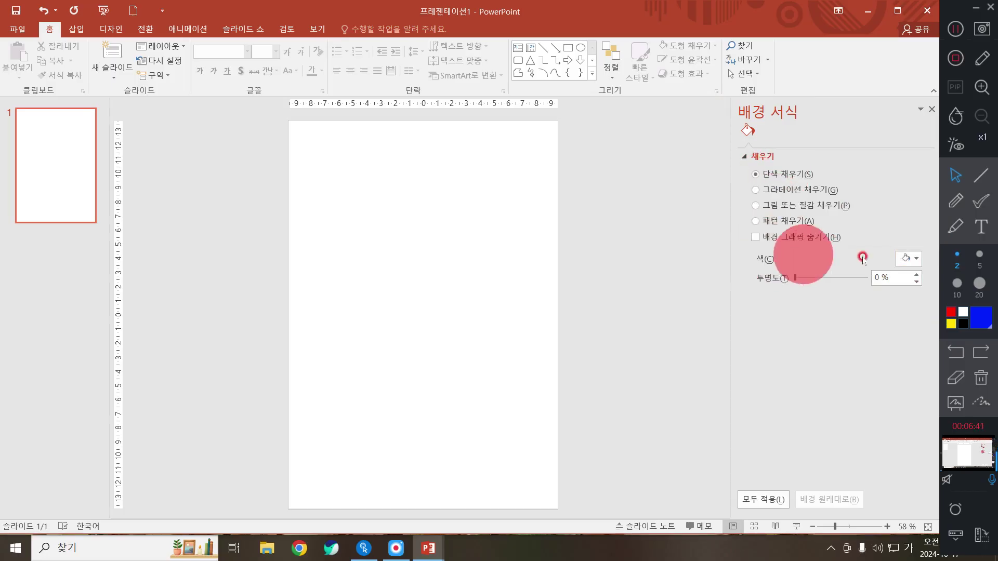
click(912, 261)
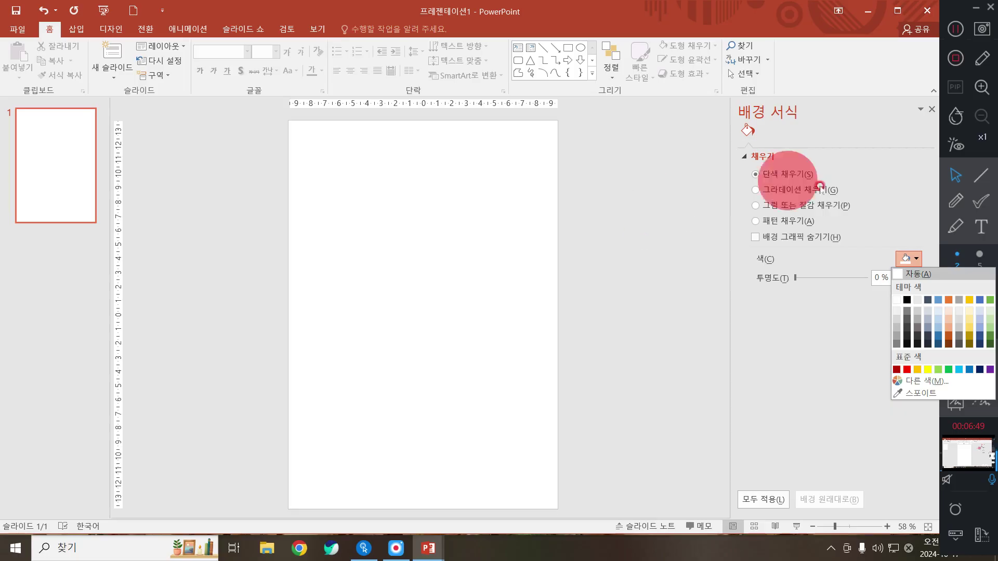
click(937, 113)
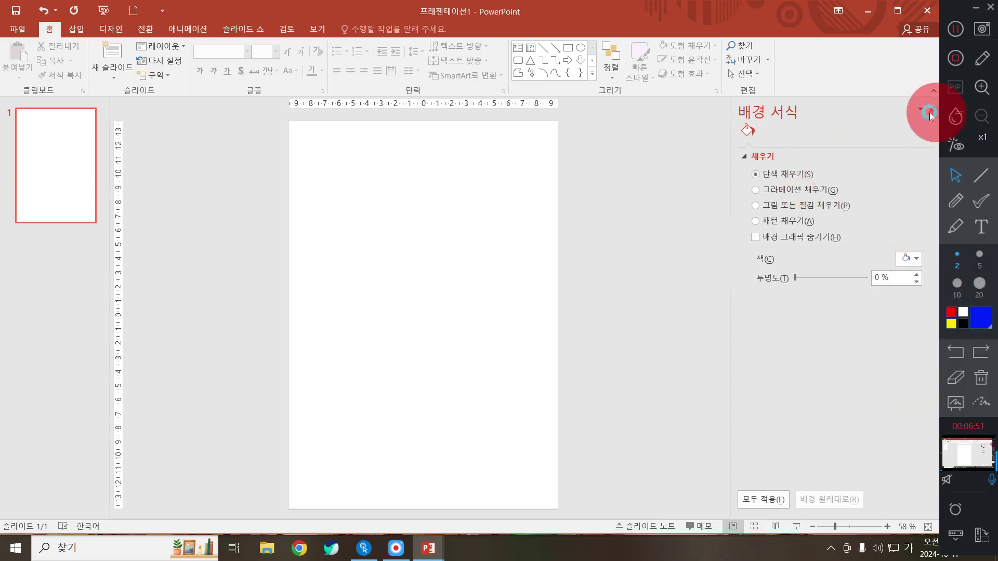
click(933, 111)
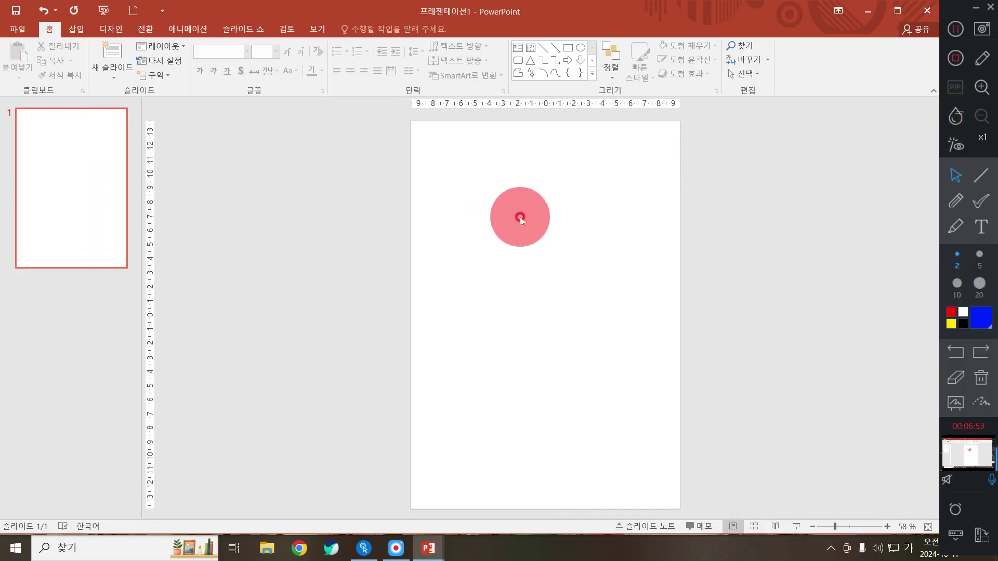
Open the slide's background formatting and fill the background with a solid light green theme colour.
right_click(520, 217)
click(546, 323)
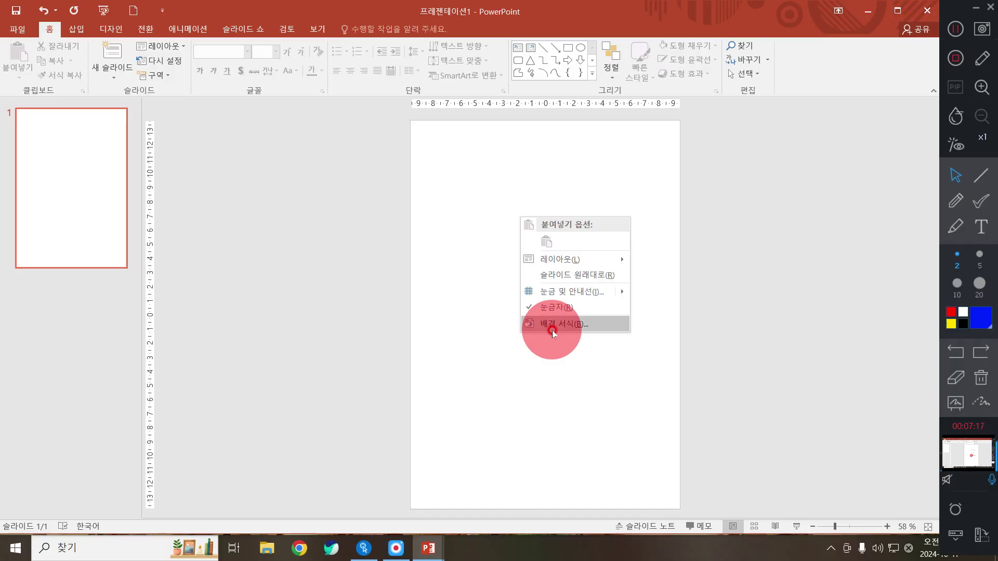
click(551, 330)
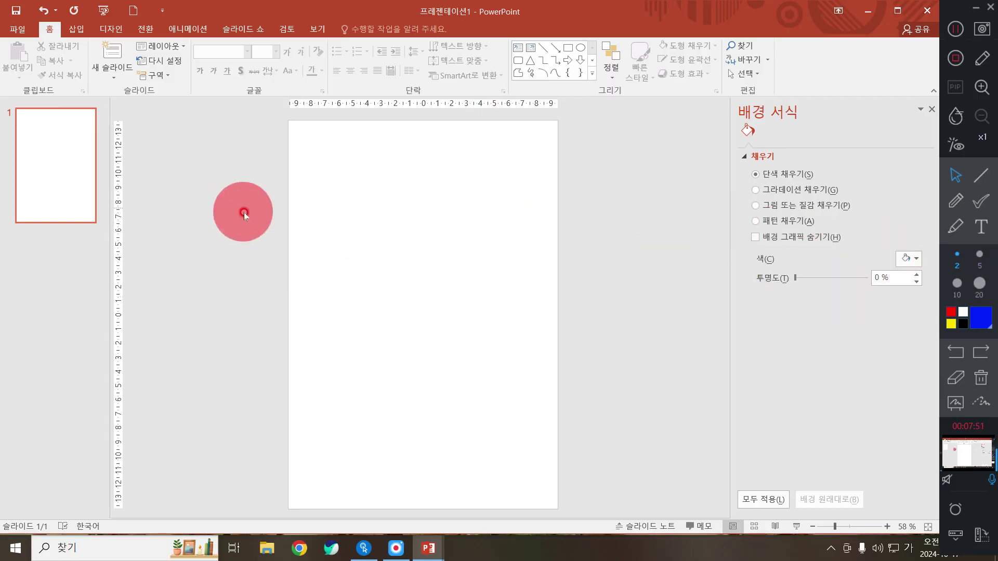
click(906, 260)
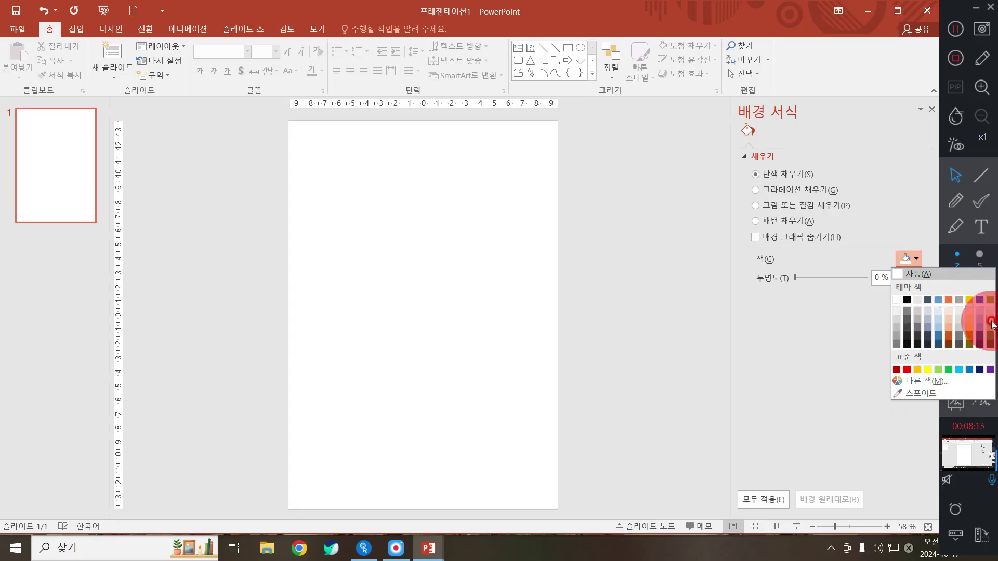
click(989, 320)
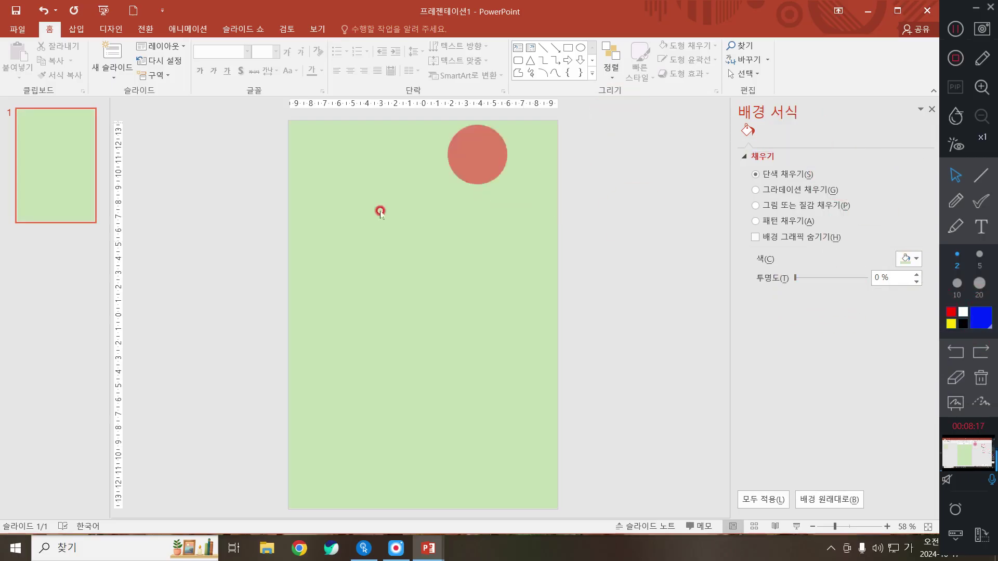
Set the slide background to a custom green with RGB values 151, 218, 142.
click(910, 256)
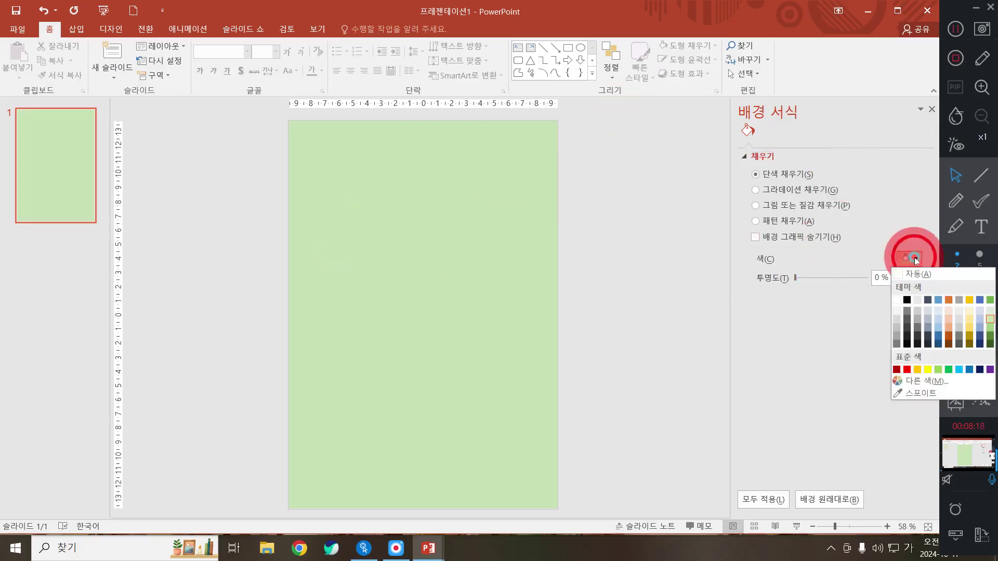
click(929, 378)
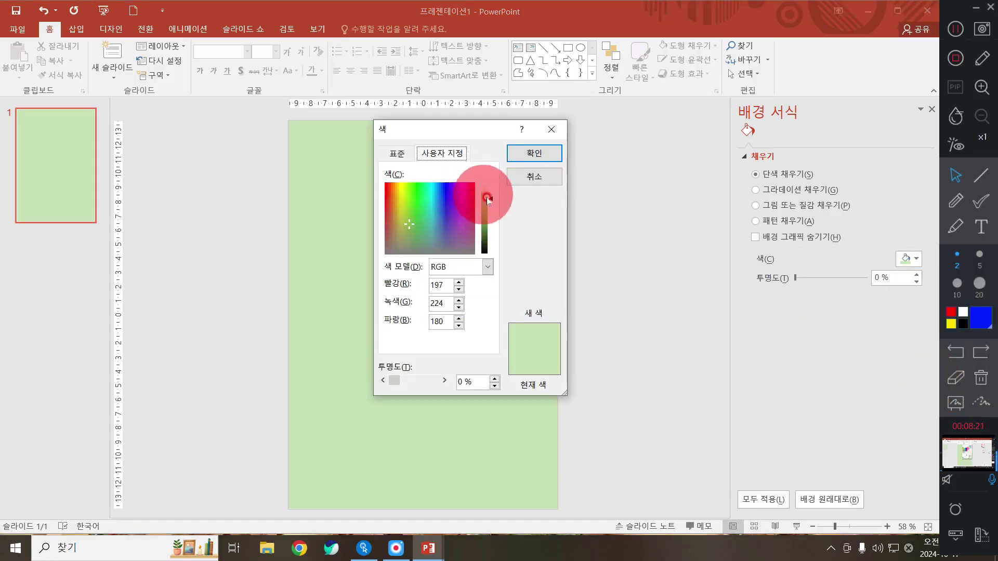
click(491, 204)
click(397, 154)
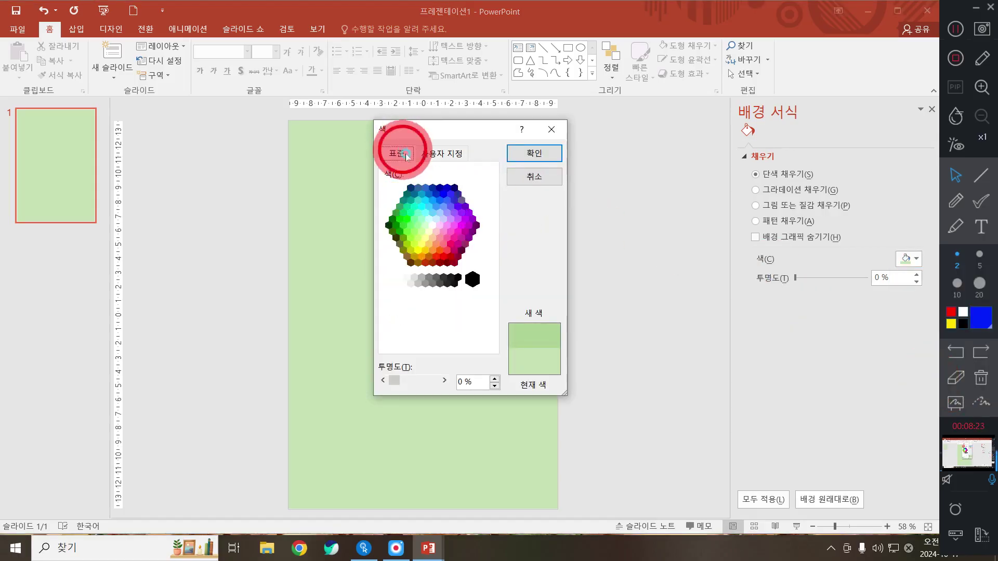
click(442, 153)
click(413, 219)
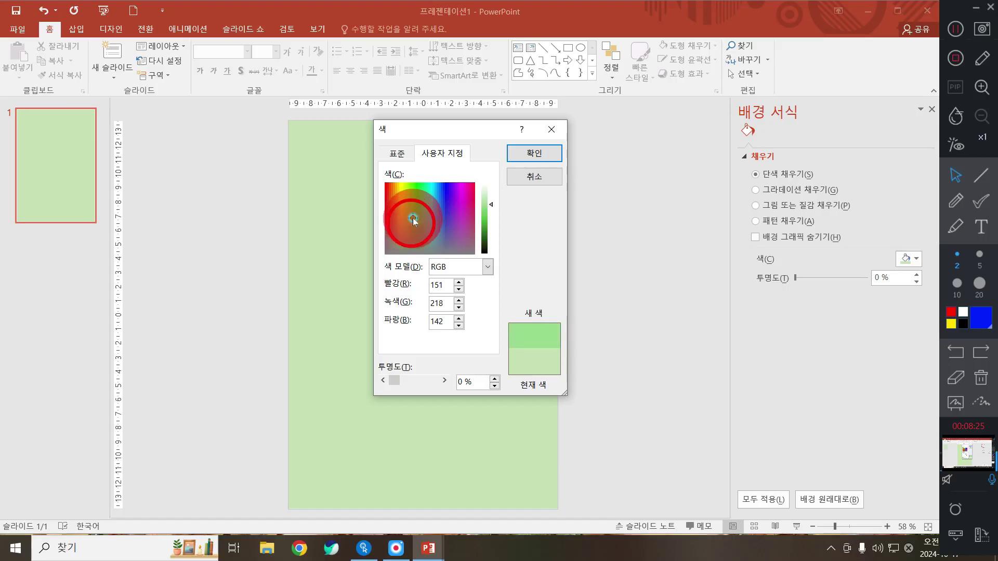
click(534, 153)
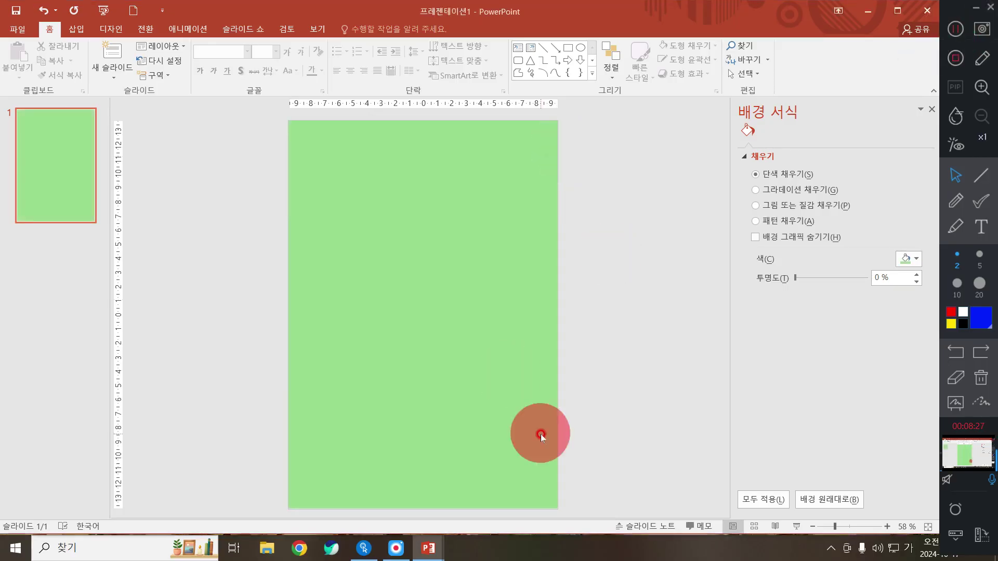
Change the slide background to a custom light yellow-green and close the background formatting.
click(902, 258)
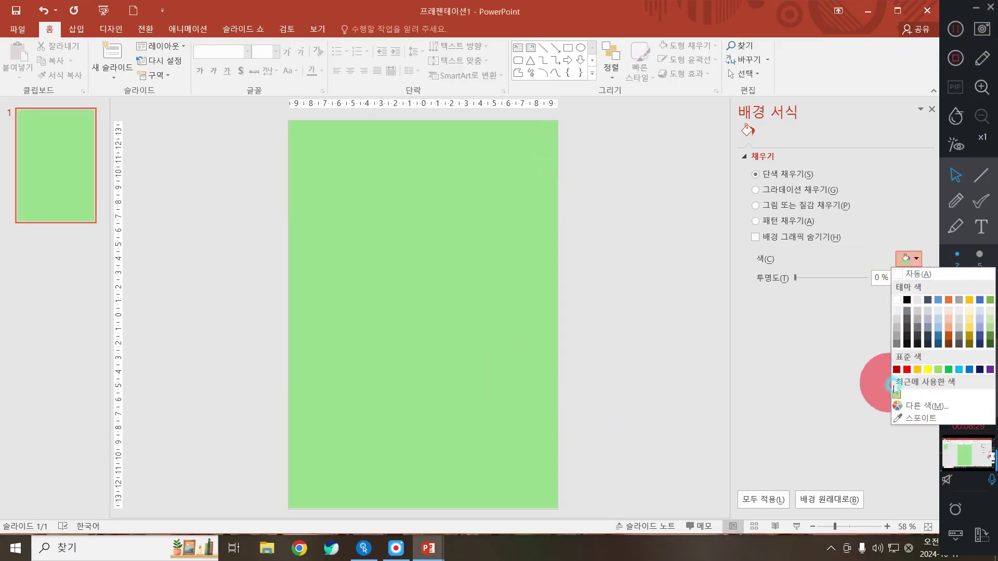
click(913, 412)
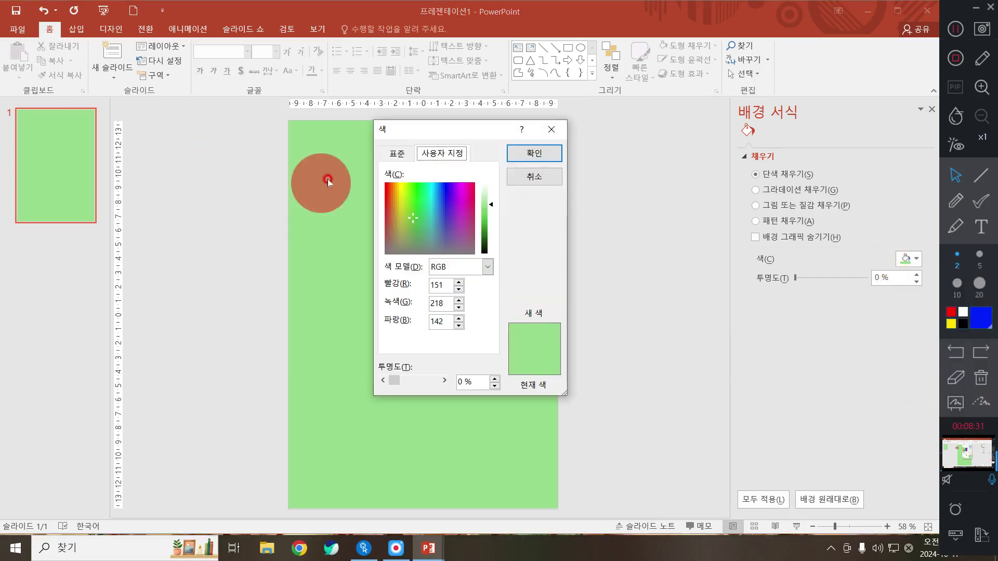
click(402, 215)
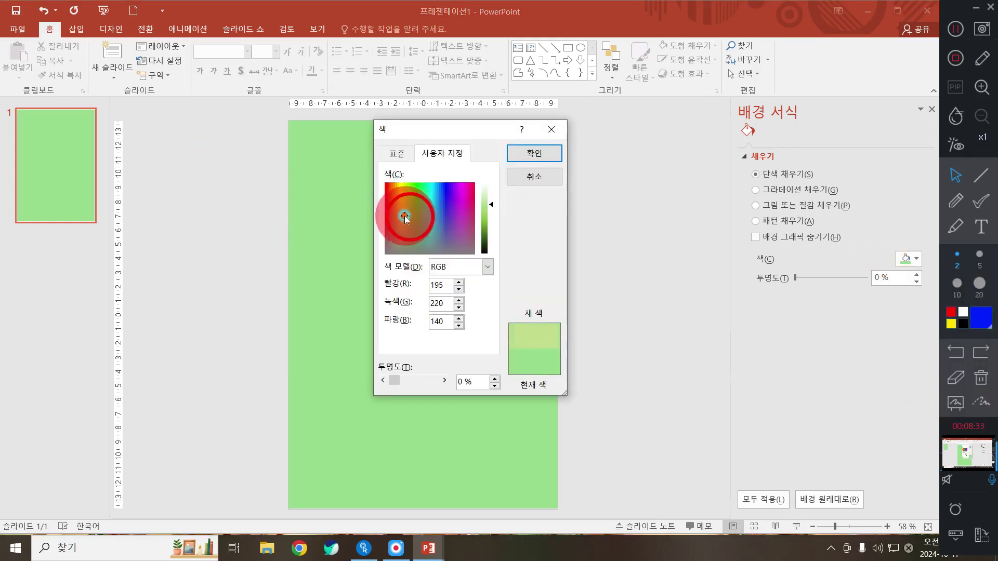
click(523, 152)
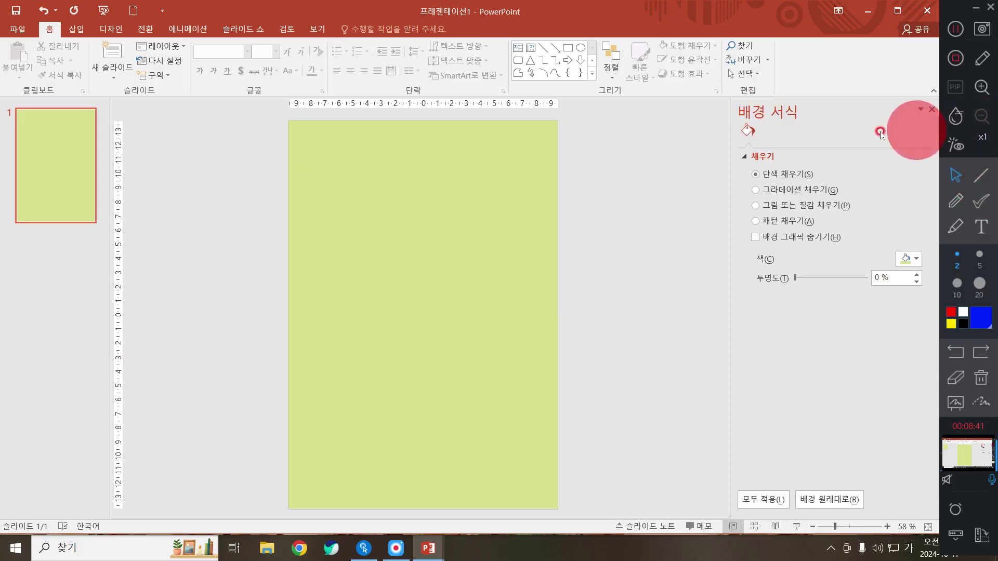
click(932, 110)
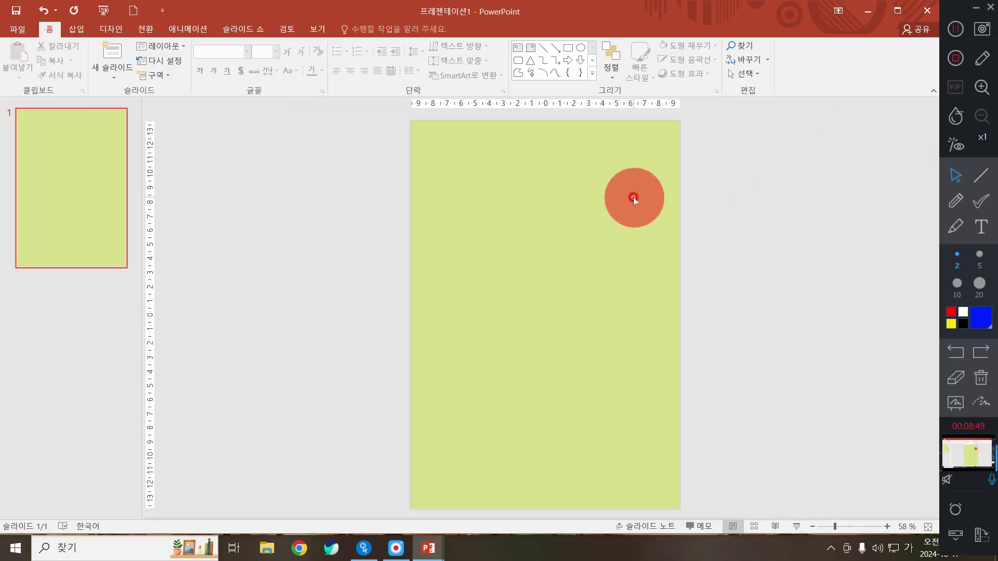
drag(415, 167, 748, 346)
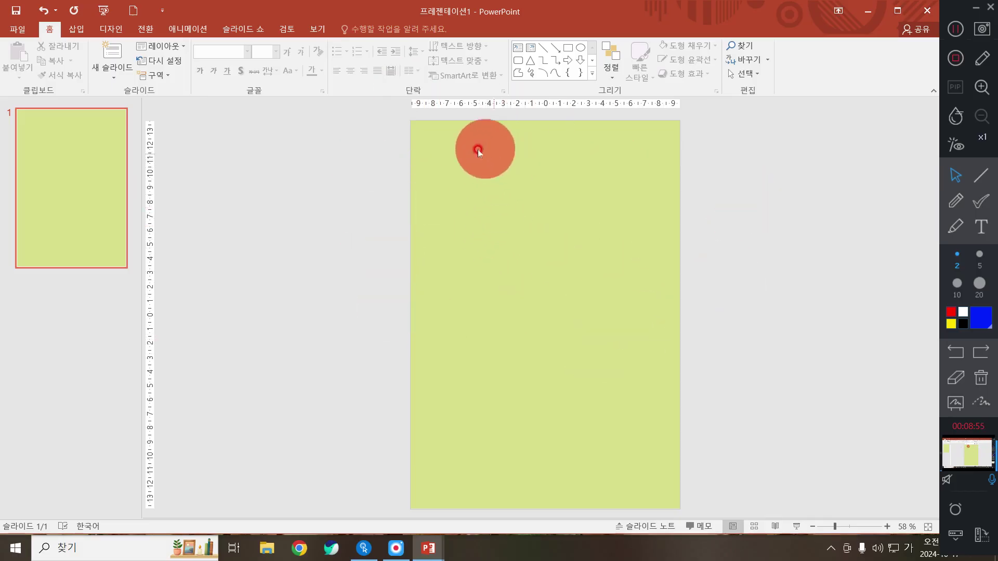
drag(425, 147, 666, 235)
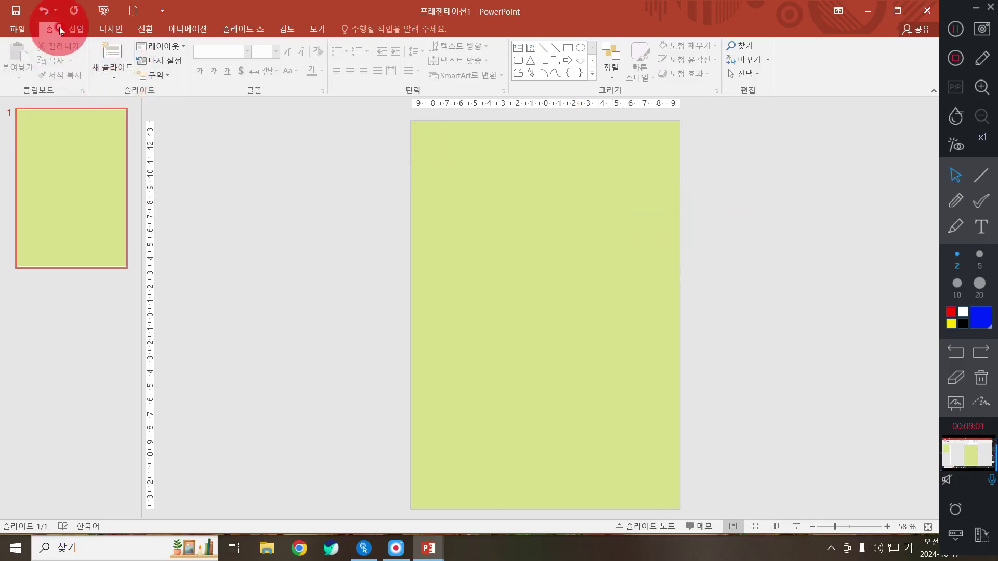
click(593, 73)
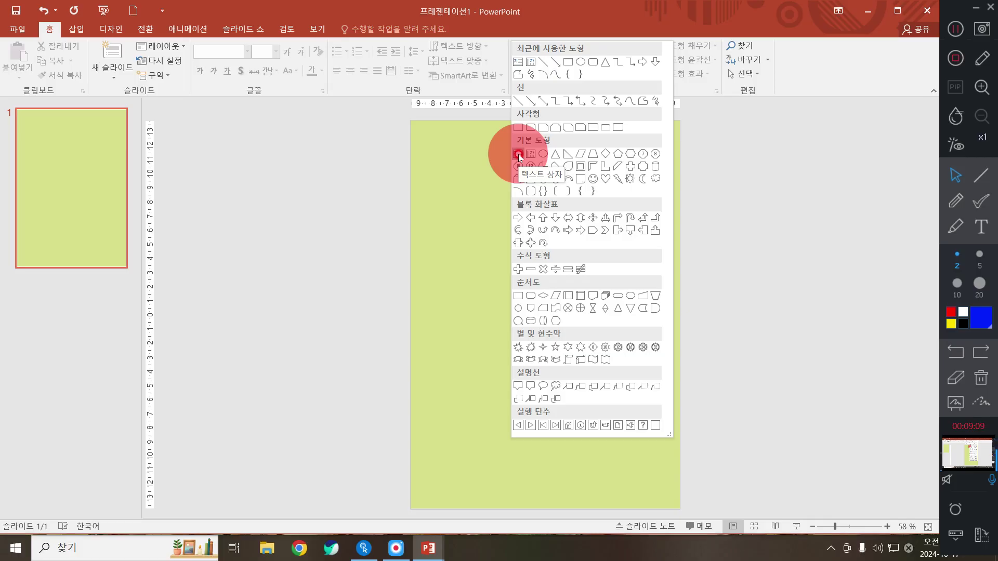
click(347, 175)
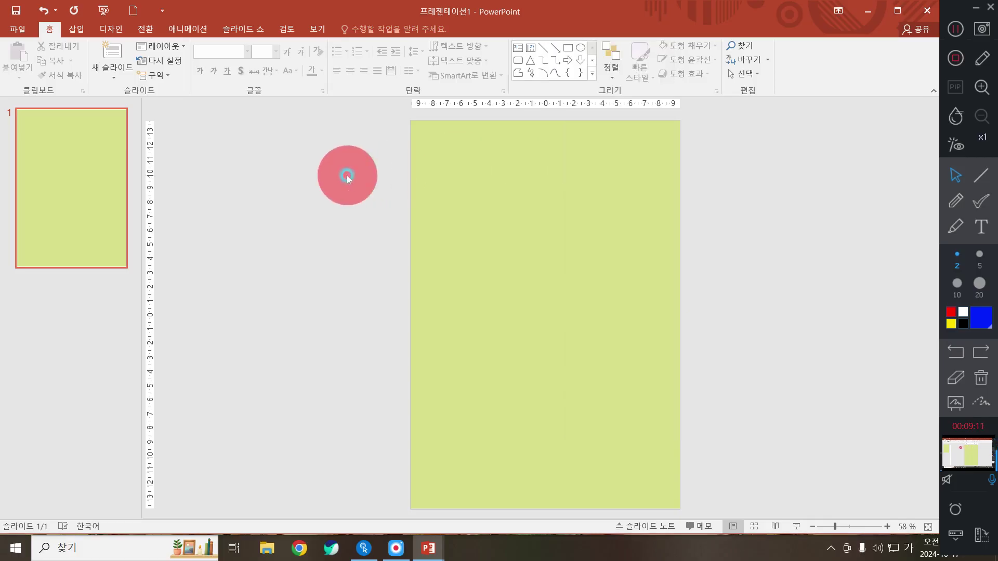
Draw a horizontal text box about 16 cm wide across the upper part of the slide and enter 보니피아노.
click(592, 78)
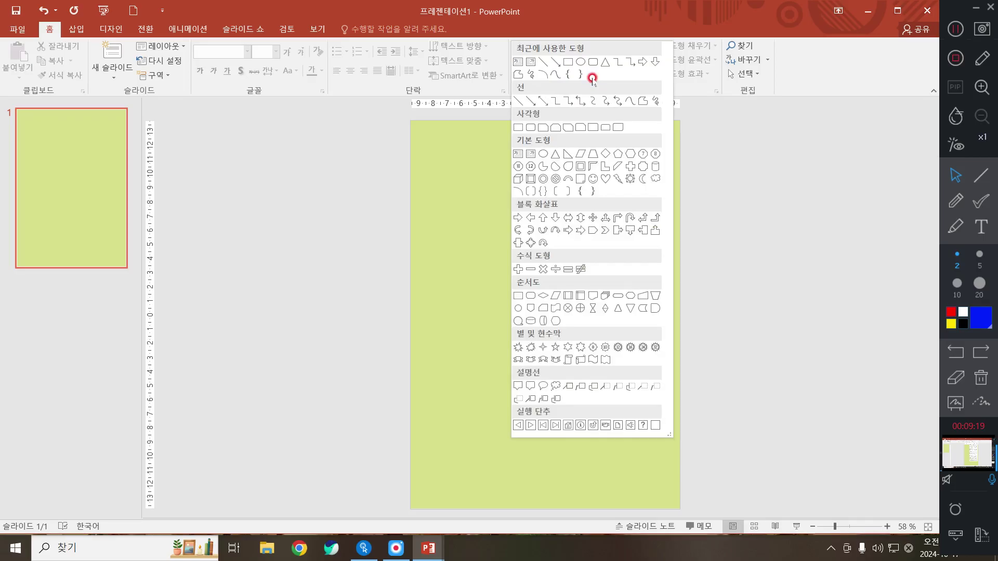
click(517, 155)
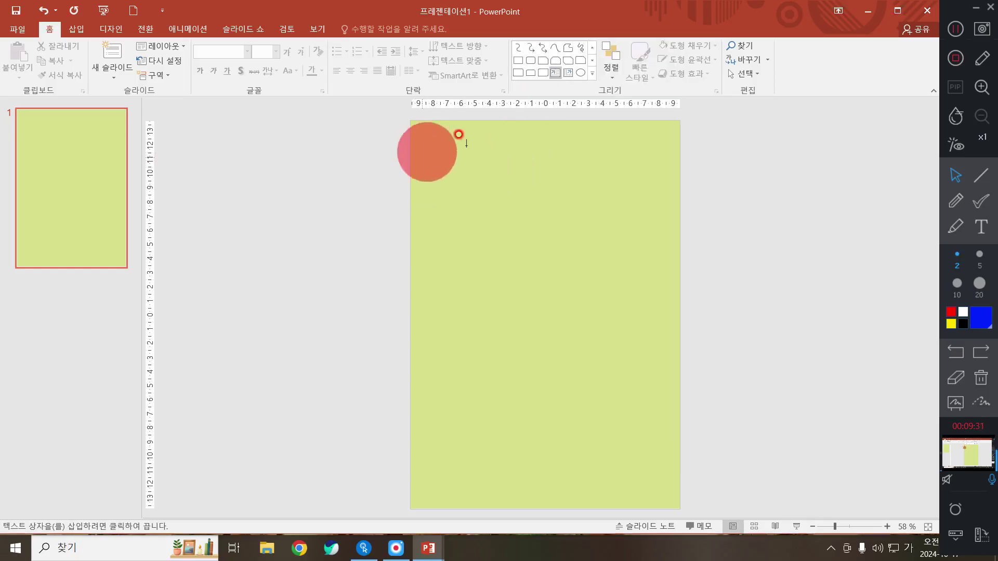
mouse_move(440, 157)
mouse_down()
mouse_move(626, 223)
mouse_move(661, 216)
mouse_up()
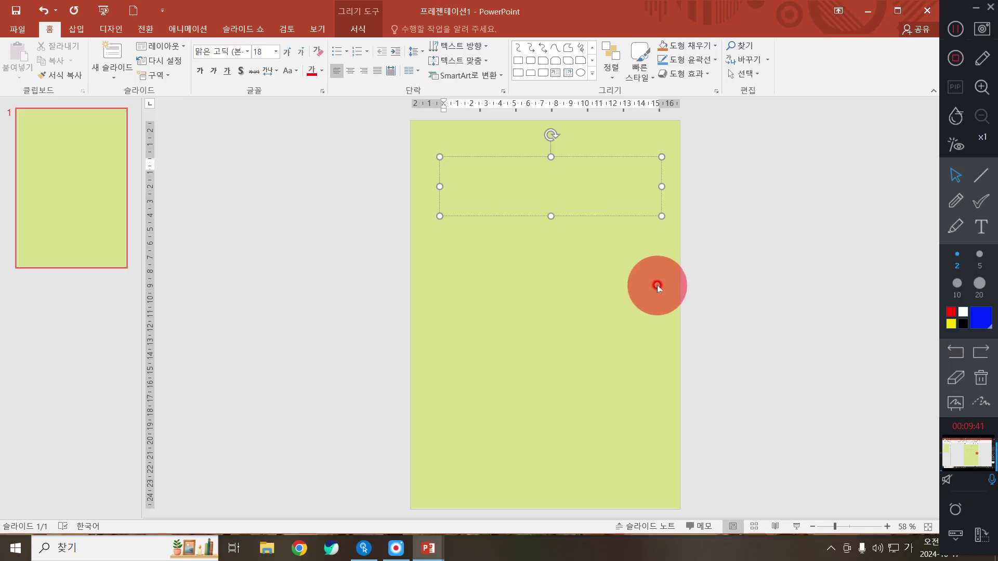
text(보니)
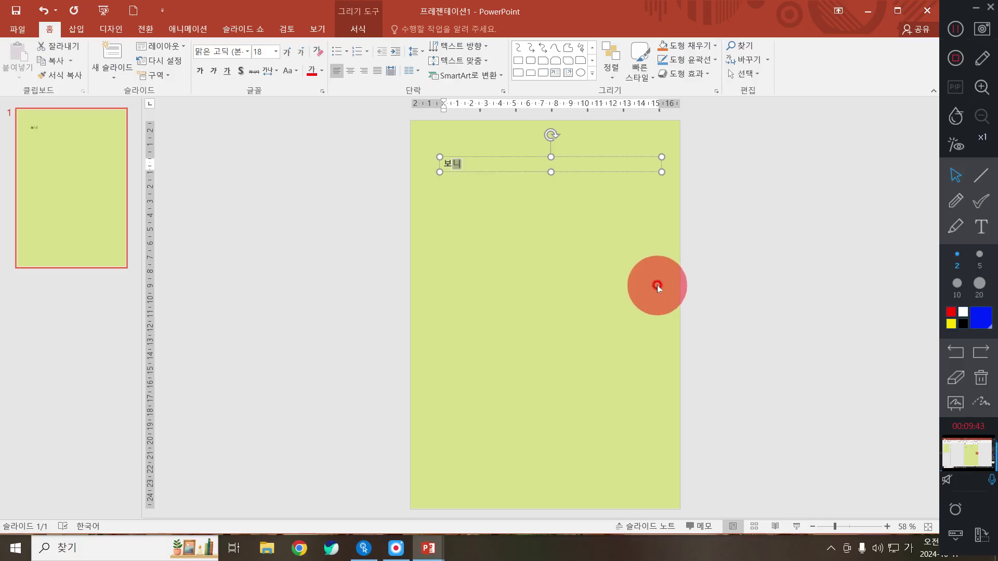
text(피안)
text(노)
Format the whole 보니피아노 text box with the font a르네상스 at size 96.
click(570, 156)
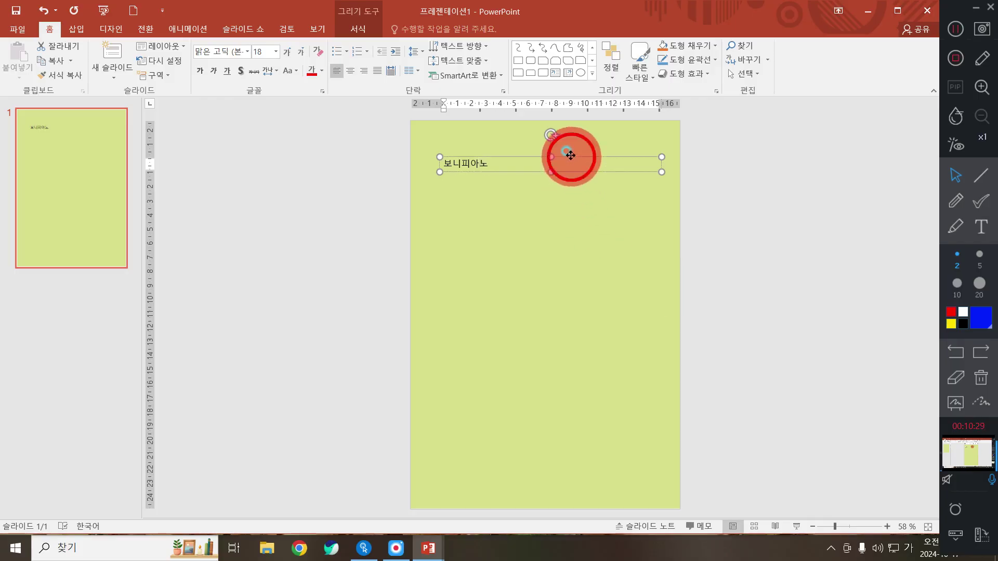
drag(570, 155, 571, 154)
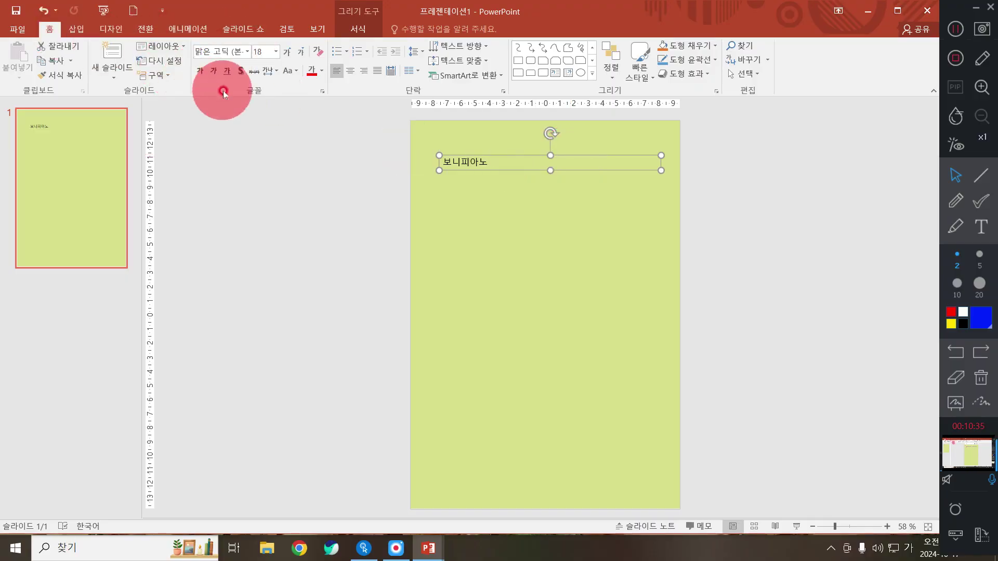
click(245, 54)
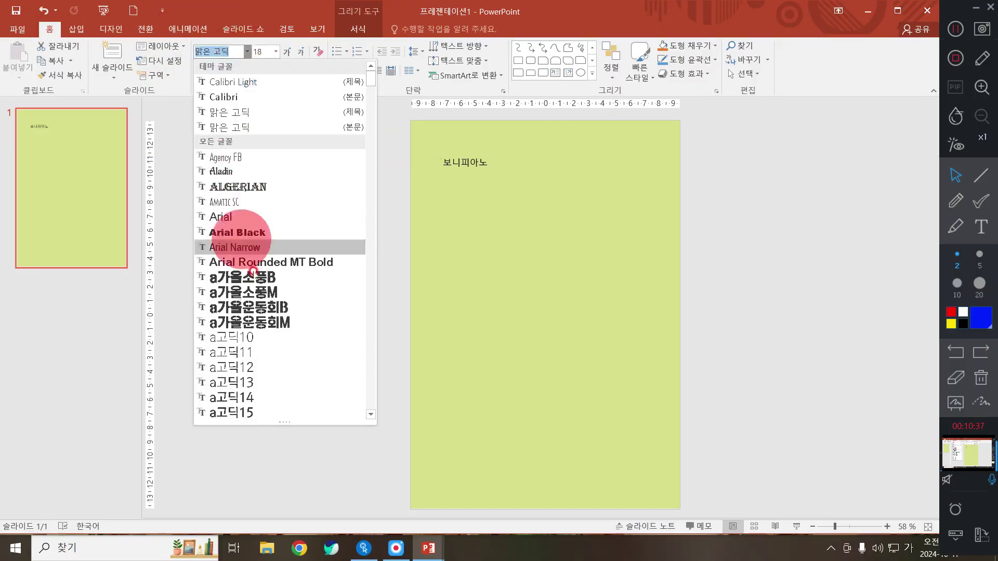
scroll(294, 322, down, 15)
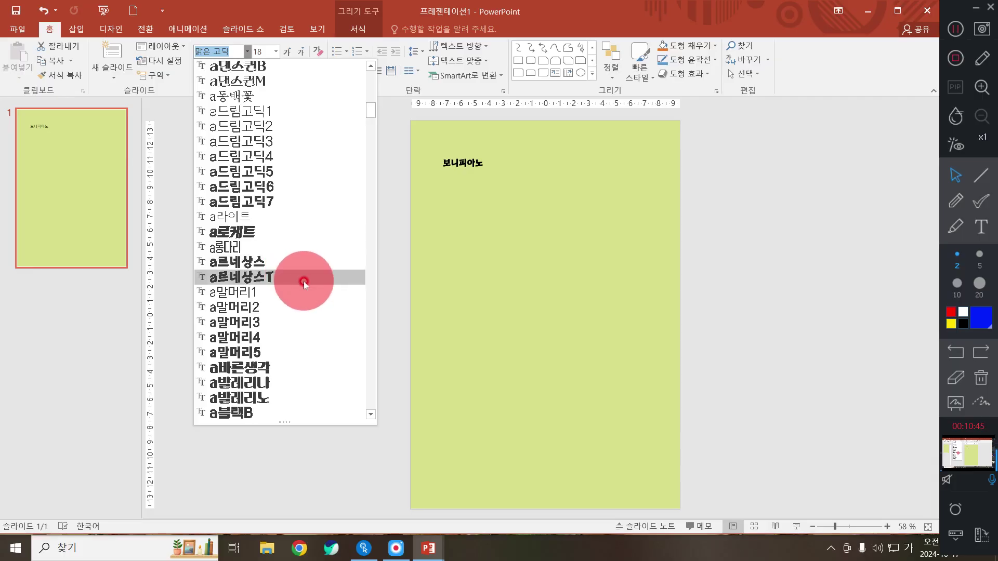
click(301, 262)
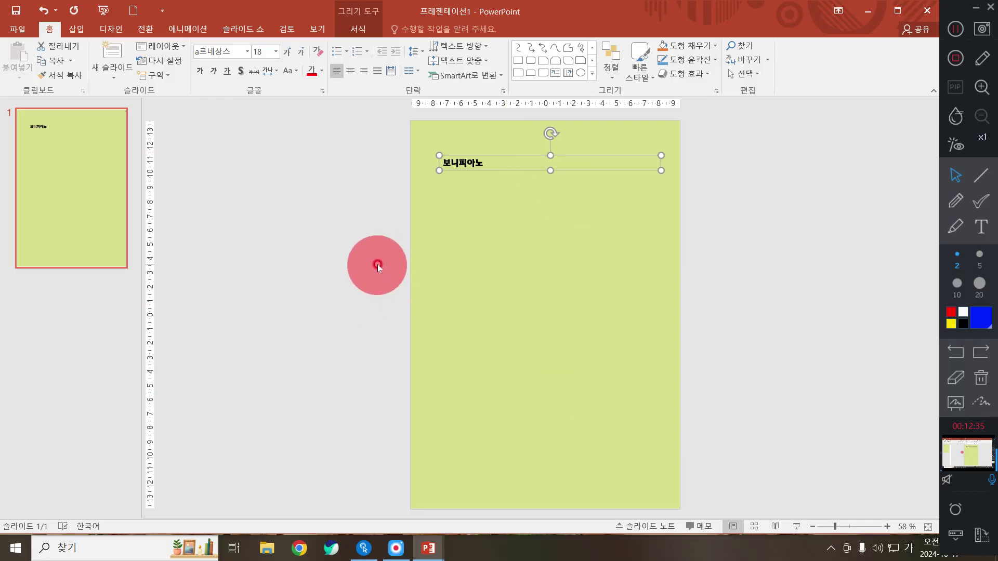
click(277, 54)
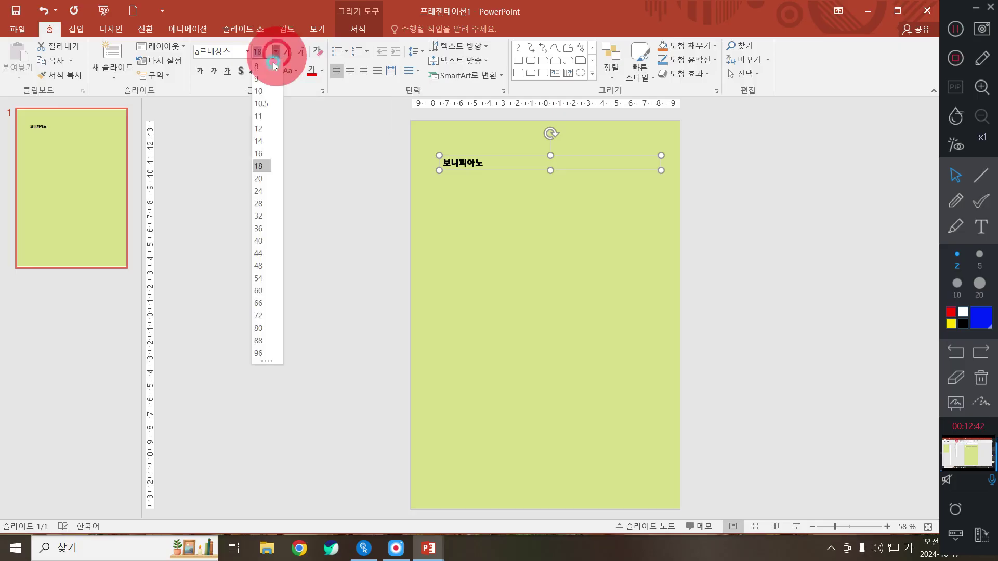
click(263, 353)
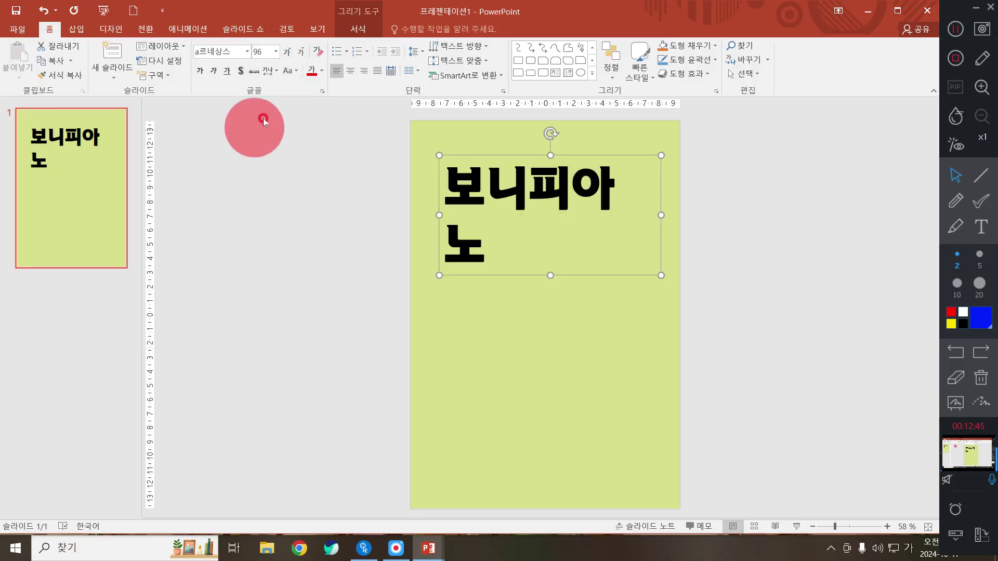
Set the 보니피아노 title to size 88 and adjust its box width so the text fits on one line.
click(276, 51)
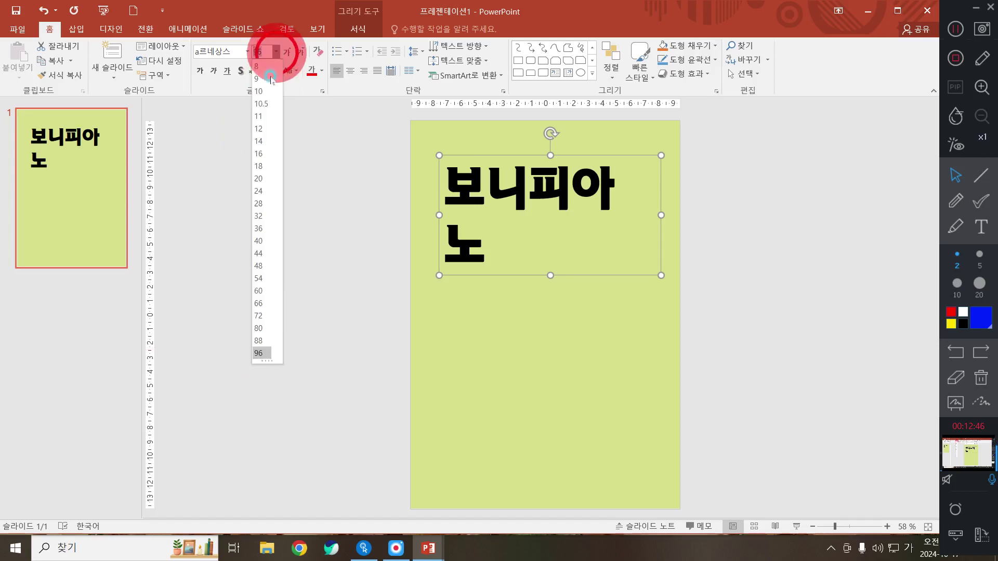
click(261, 341)
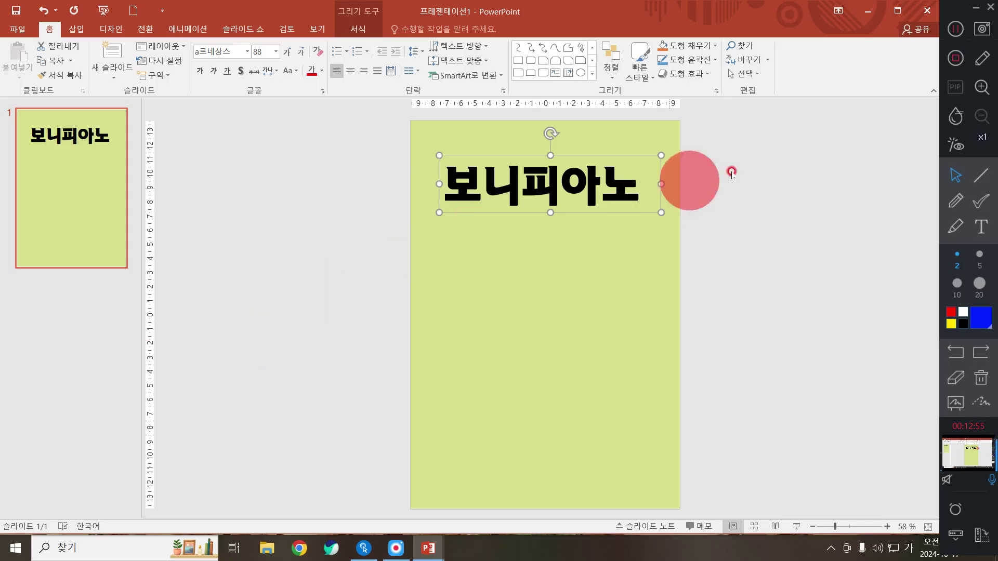
drag(661, 184, 577, 183)
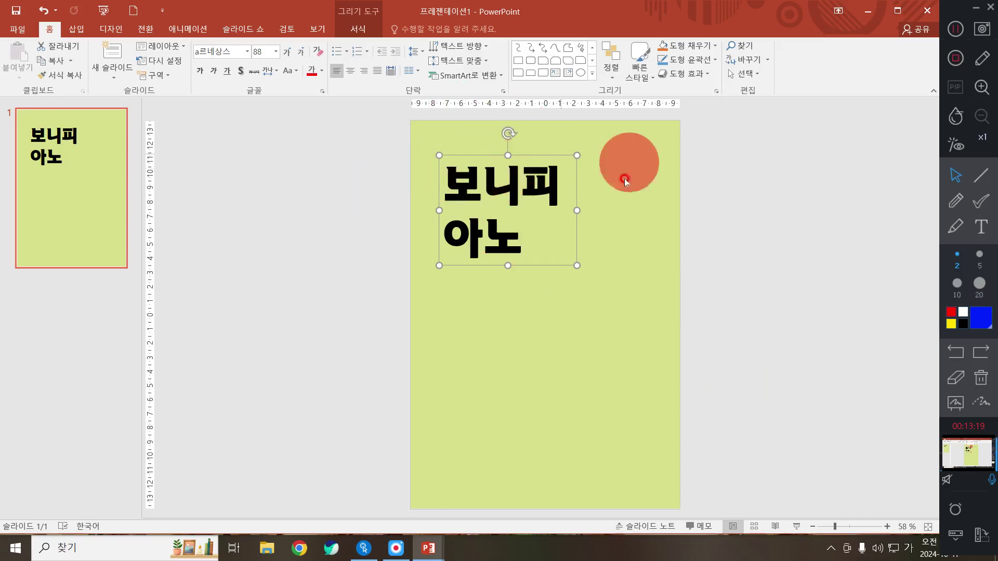
drag(576, 208, 652, 204)
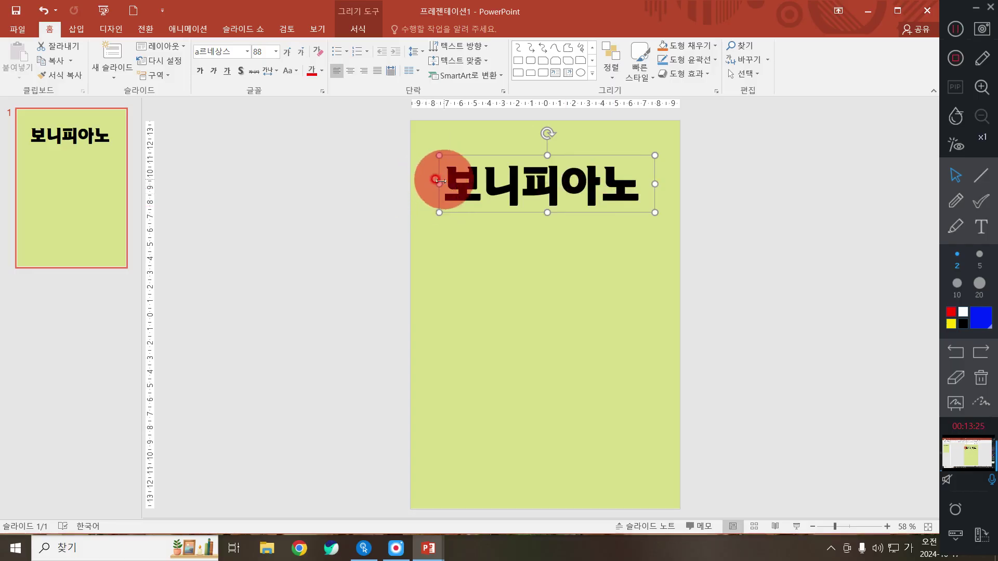
Stretch the 보니피아노 text box across the full slide width and centre its text.
drag(439, 180, 410, 181)
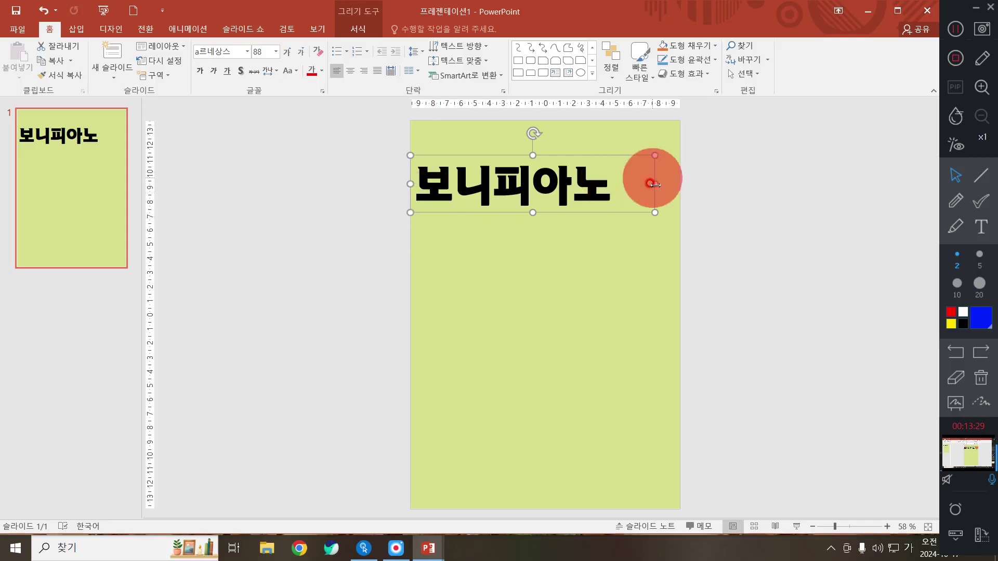
drag(653, 184, 679, 185)
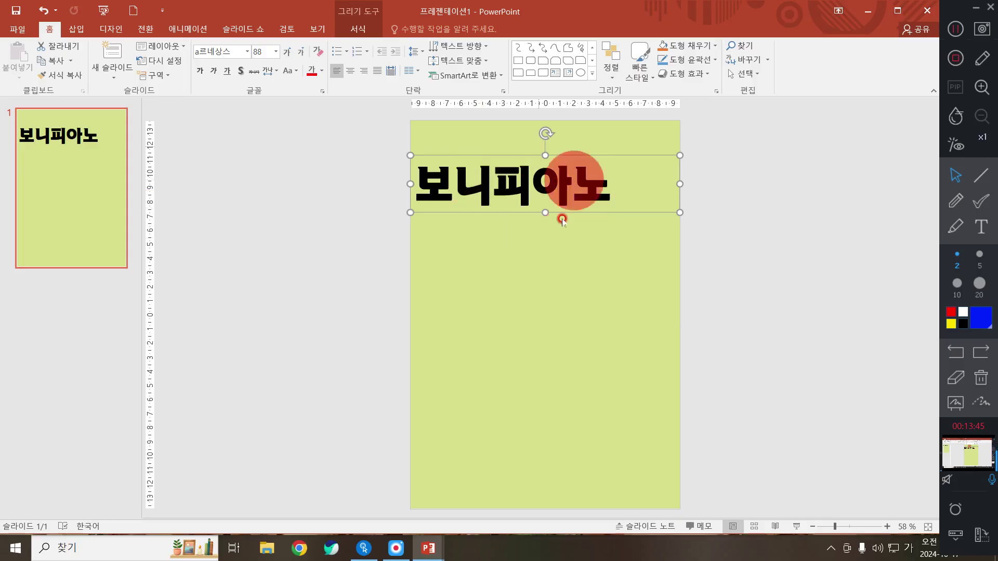
click(350, 70)
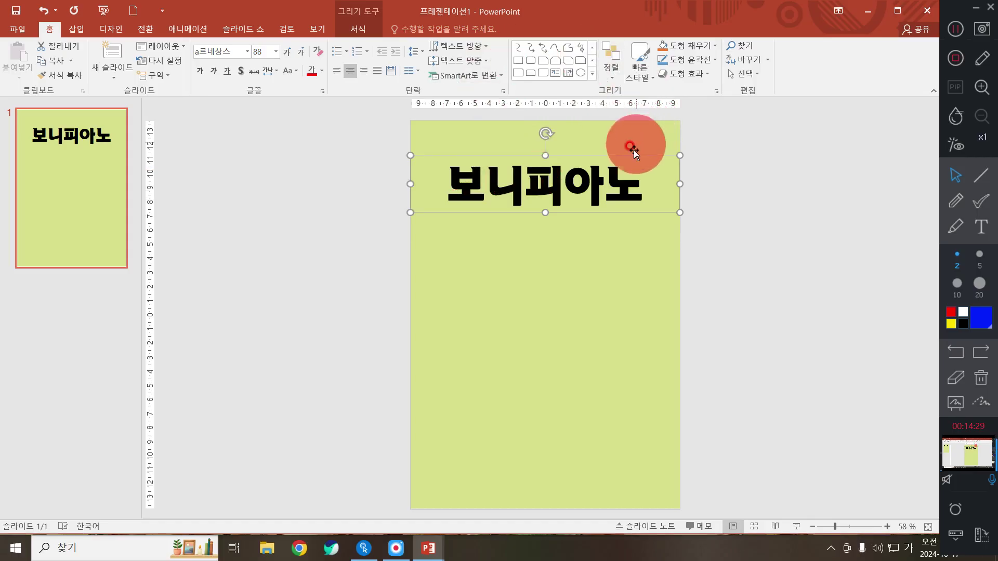
Move the 보니피아노 text box slightly down to leave room above it.
drag(631, 152, 632, 169)
click(746, 194)
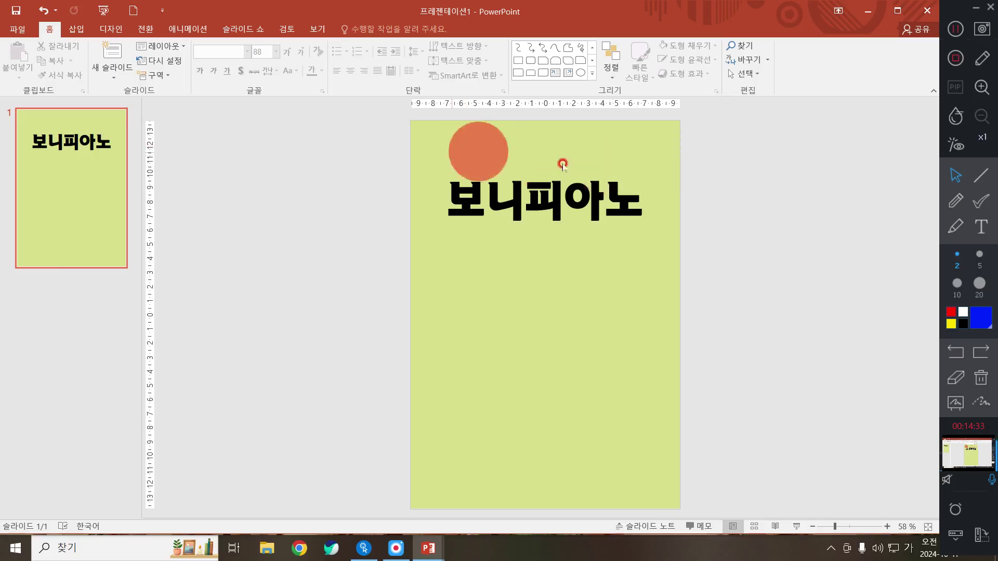
click(588, 183)
click(589, 163)
click(589, 165)
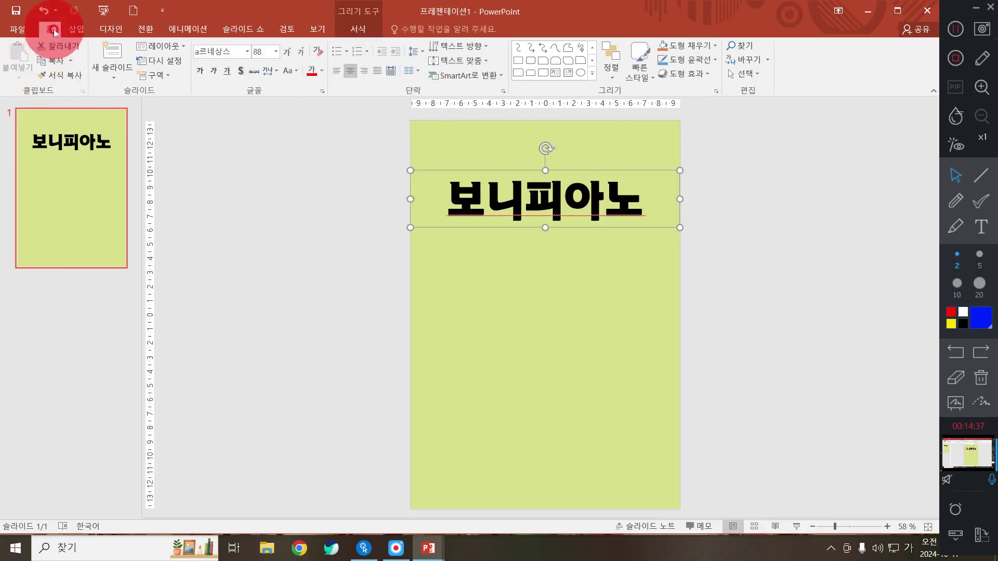
Draw a horizontal text box about 16 cm wide above the 보니피아노 title.
click(591, 73)
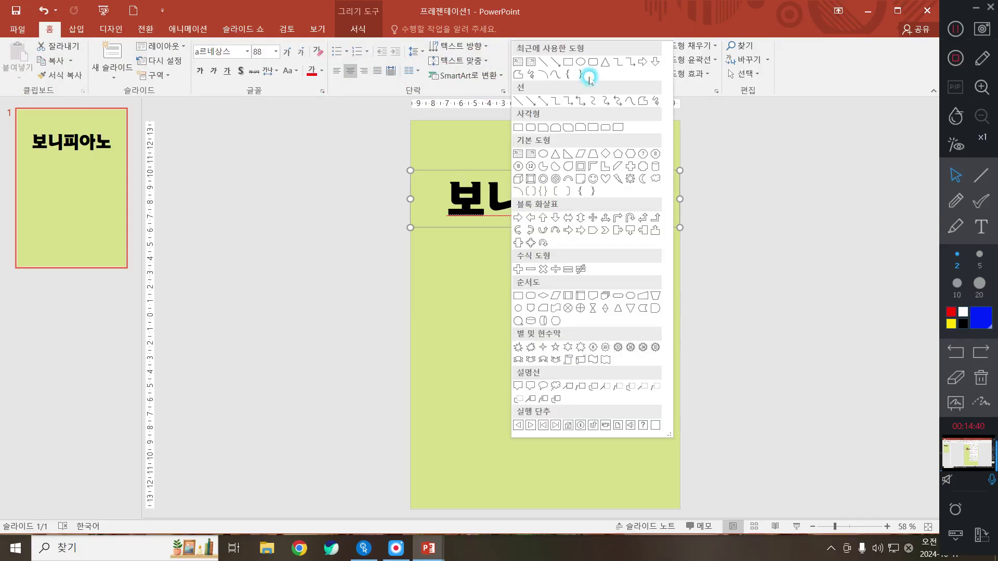
click(519, 153)
drag(439, 134, 659, 153)
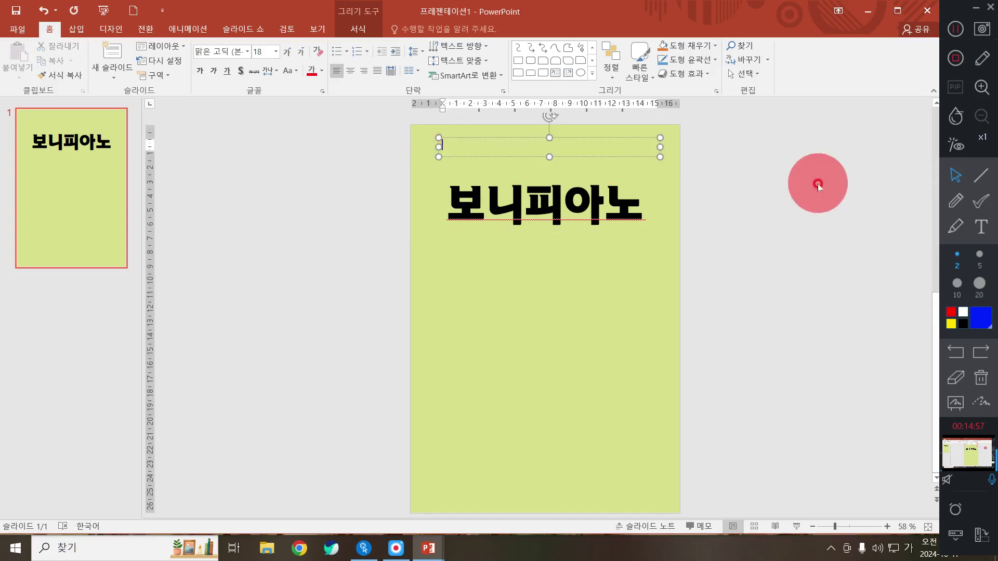
Enter 즐기면서 배우는 신나는 음악교육! as the tagline in the new text box.
text(즐기면서 ㅂ)
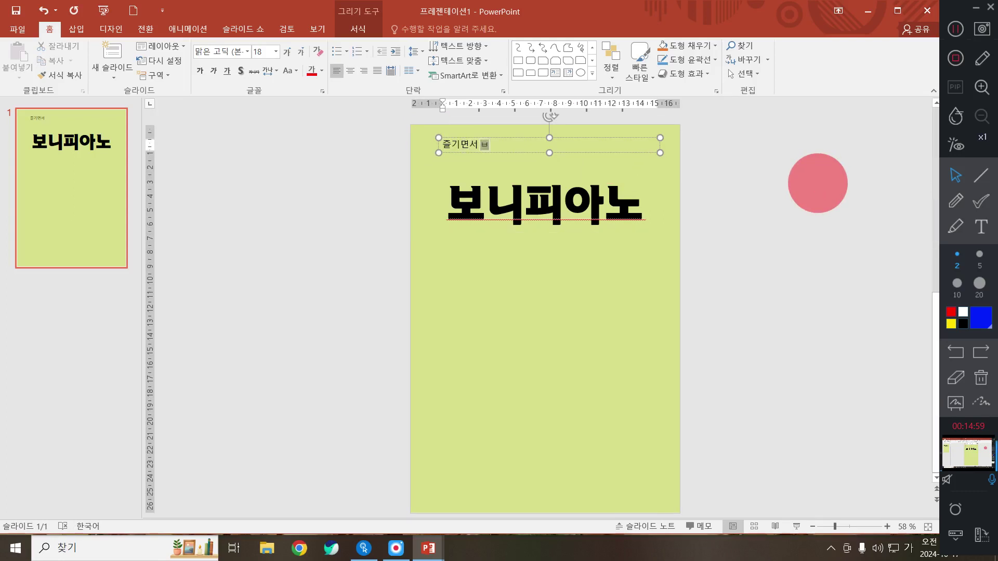
text(ㅐ유ㅜㄴ)
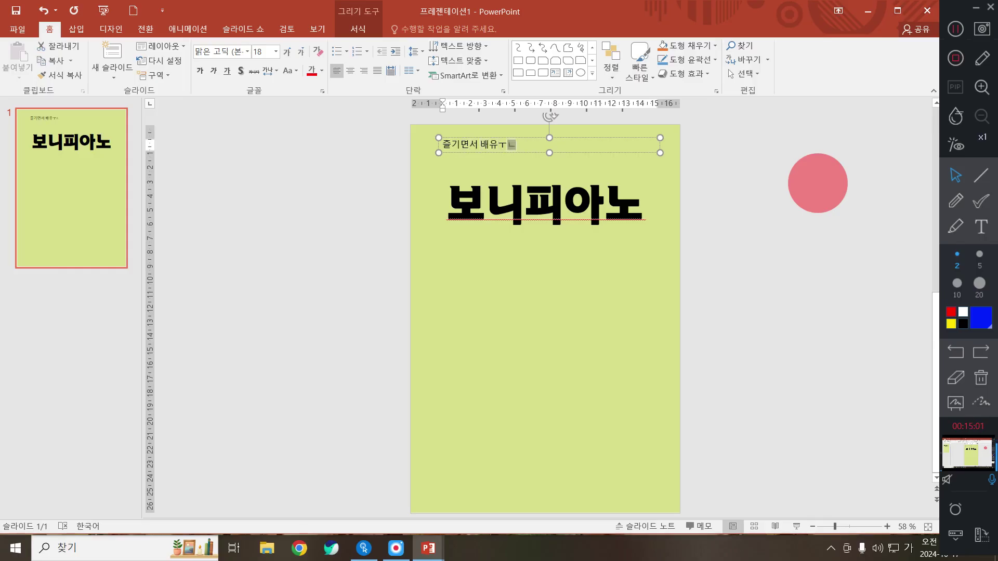
key(BackSpace)
key(BackSpace)
key(BackSpace)
text(우는 신난)
text(ㅡㄴ 음아)
text(ㄱ교유)
key(BackSpace)
key(BackSpace)
key(BackSpace)
text(교ㅇㅠㄱ)
key(Hangul)
text(!~)
key(BackSpace)
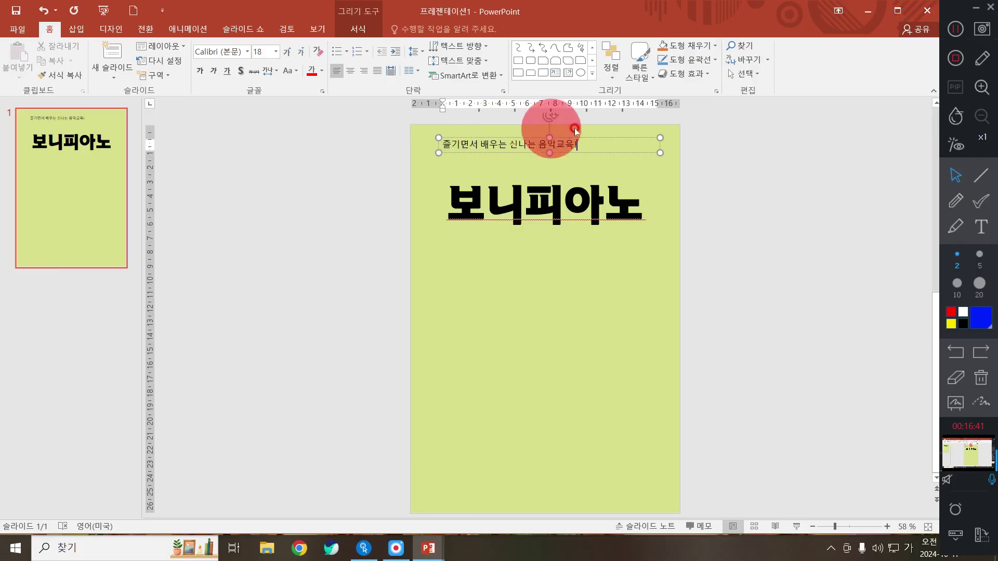
Change the font of the whole tagline text box to a시월구일1.
click(608, 137)
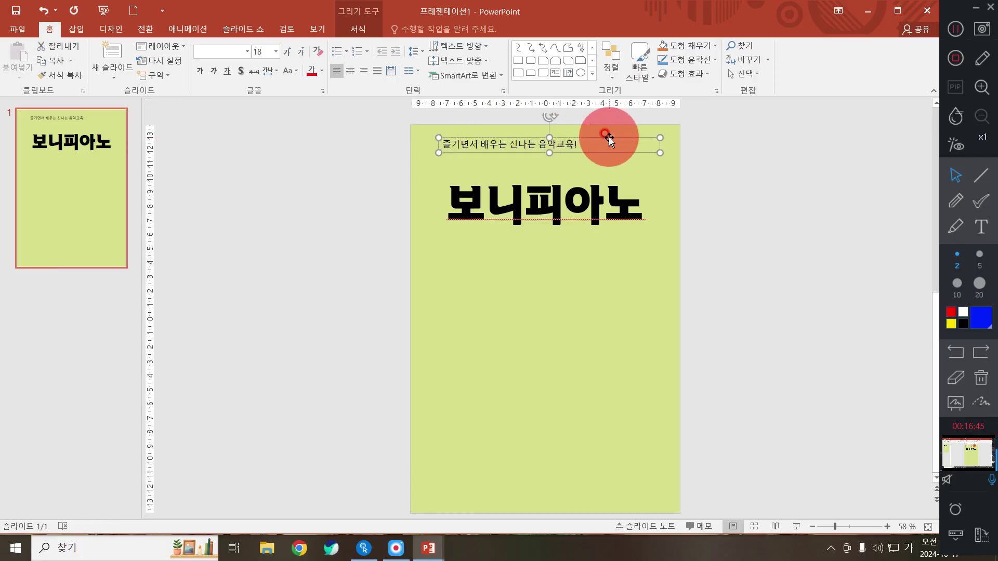
click(247, 51)
click(210, 186)
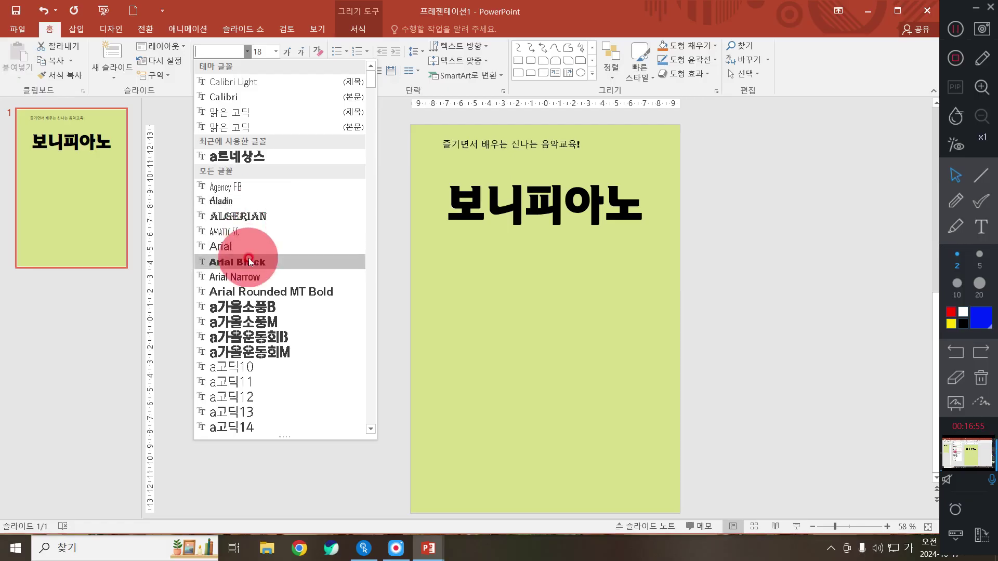
scroll(291, 276, down, 3)
scroll(295, 276, down, 7)
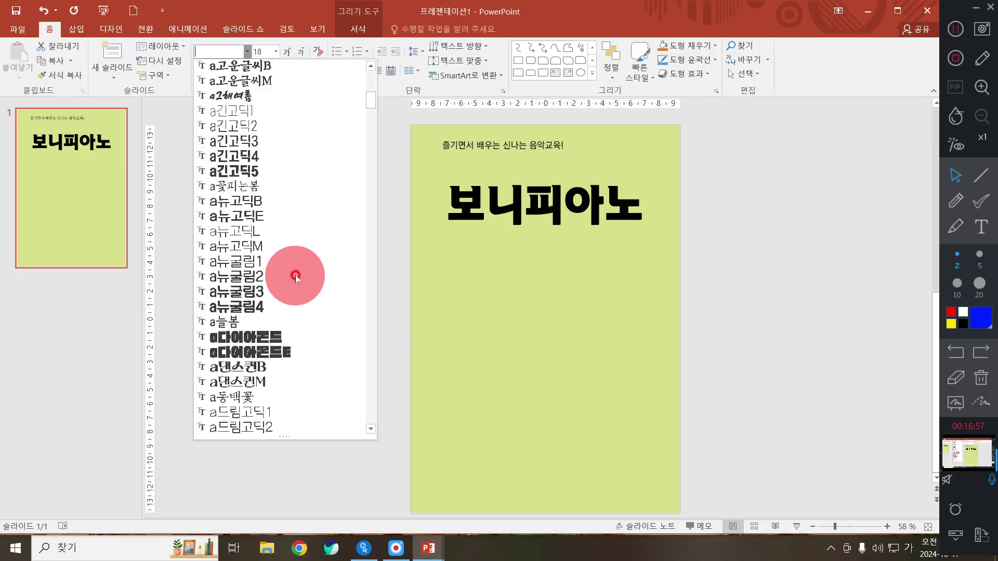
scroll(295, 275, down, 3)
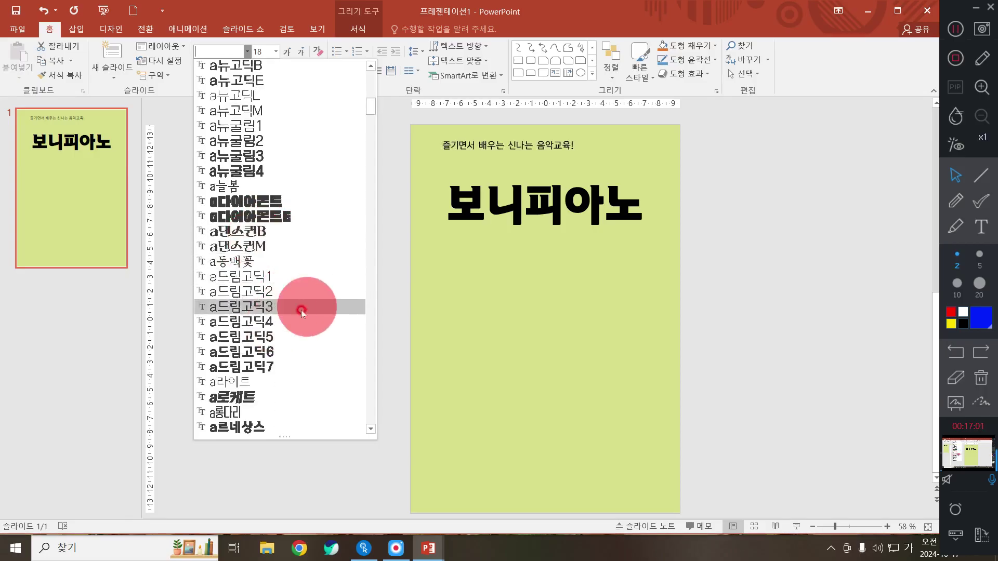
scroll(276, 263, up, 2)
scroll(276, 263, down, 4)
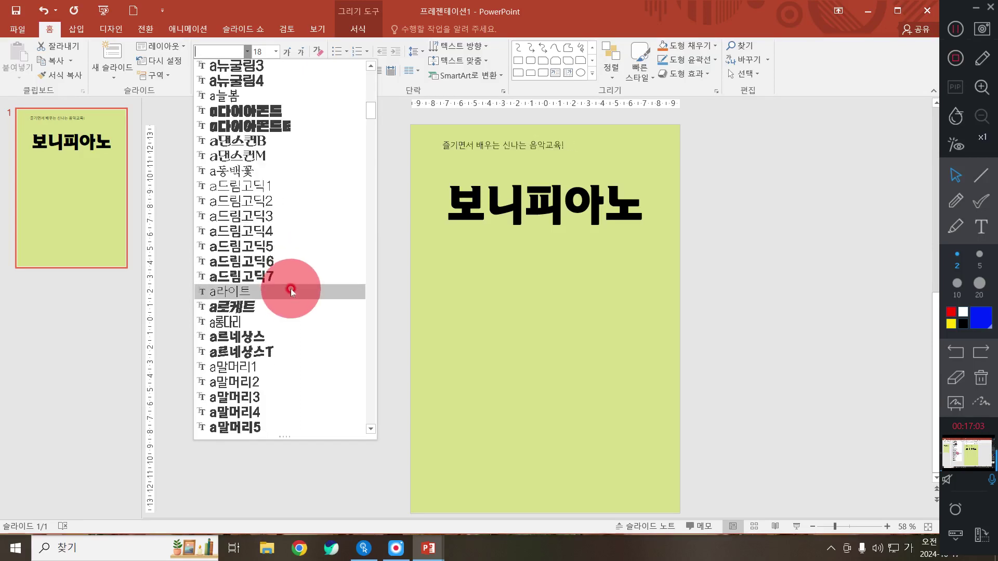
scroll(283, 301, down, 1)
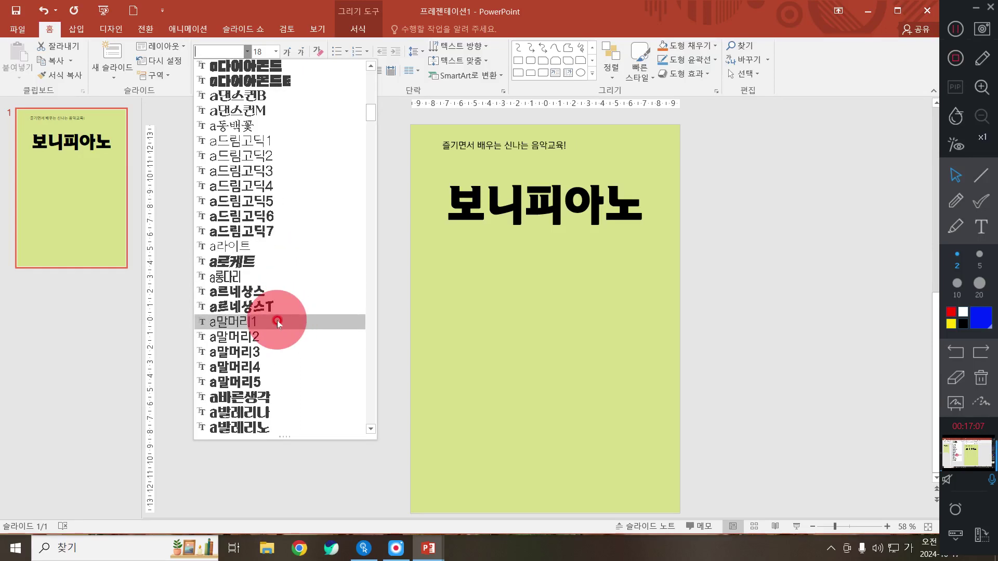
scroll(276, 320, down, 5)
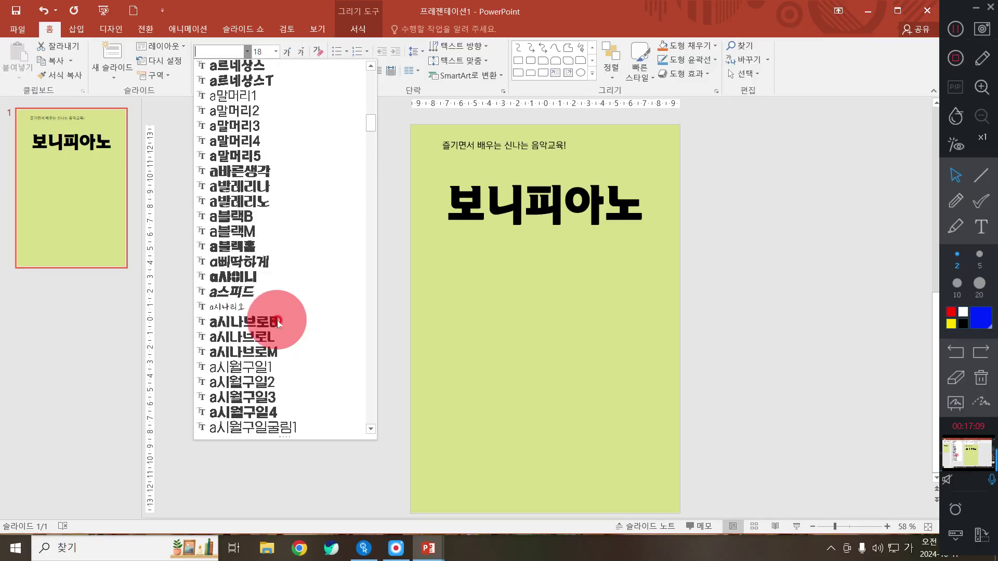
scroll(246, 329, down, 3)
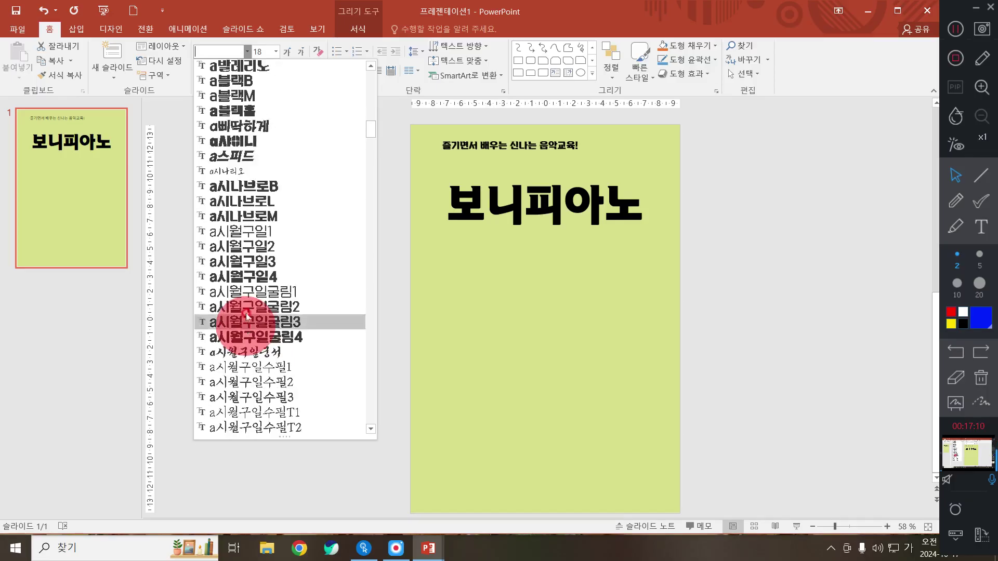
click(291, 231)
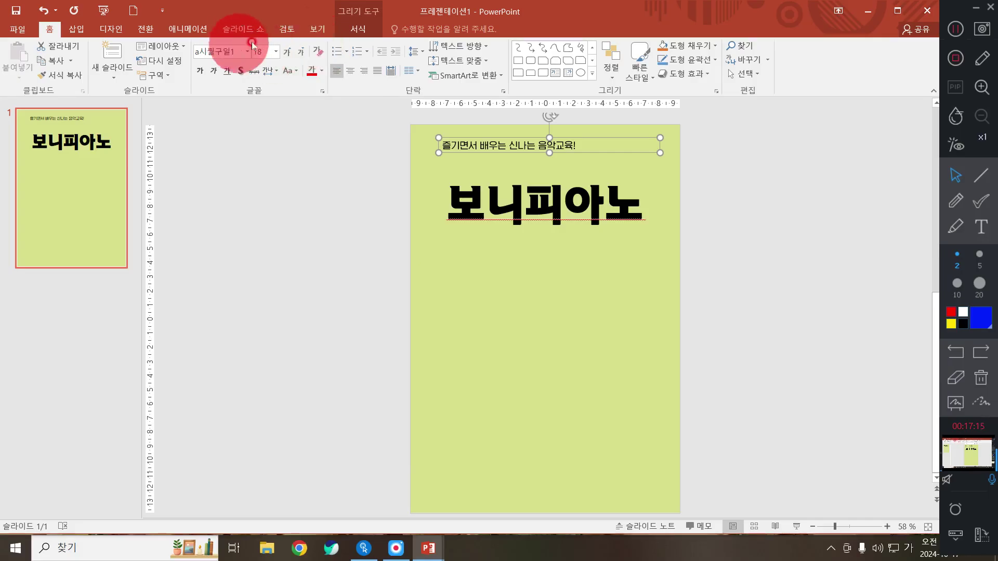
Set the tagline to size 24 and centre it in its text box.
click(275, 52)
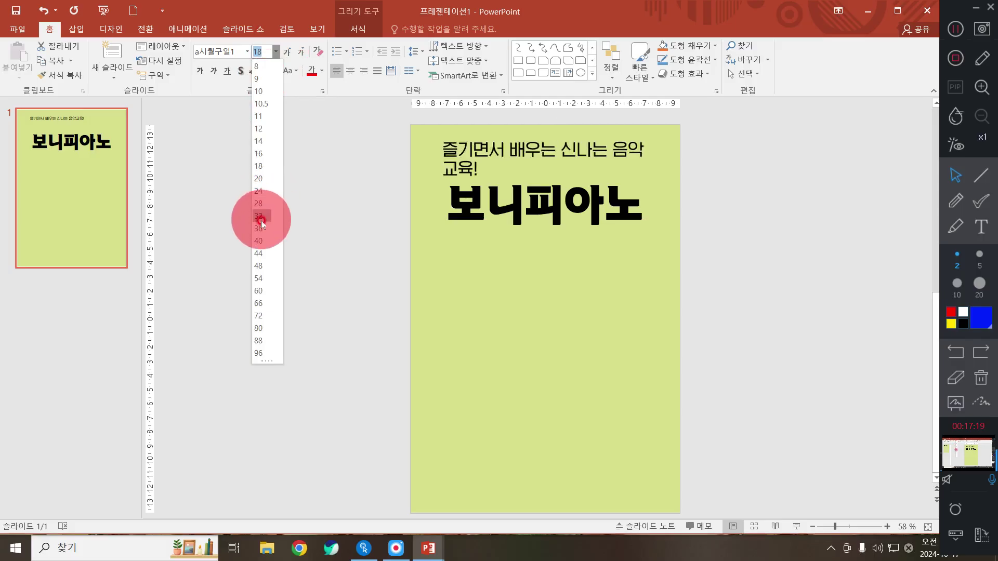
click(262, 191)
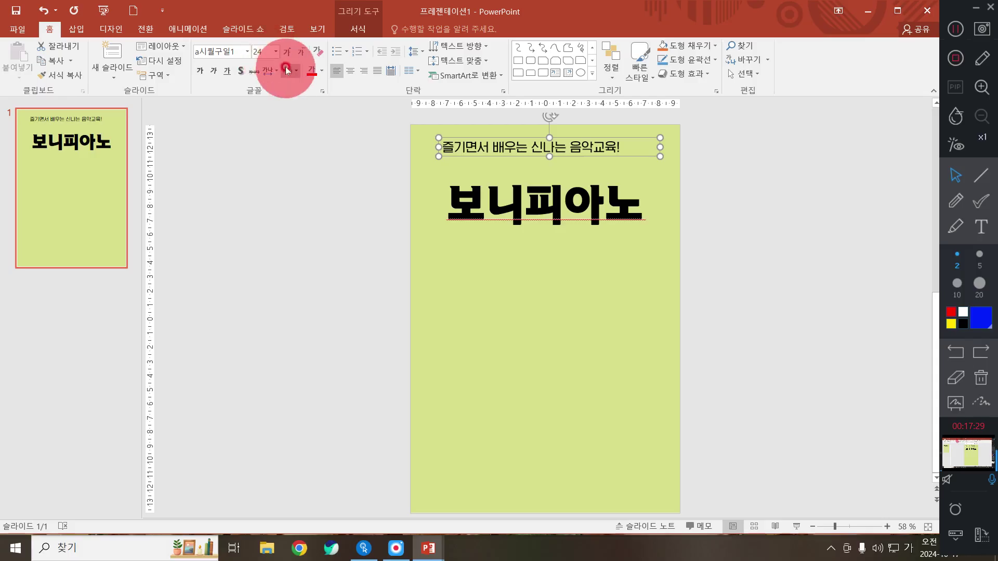
click(352, 71)
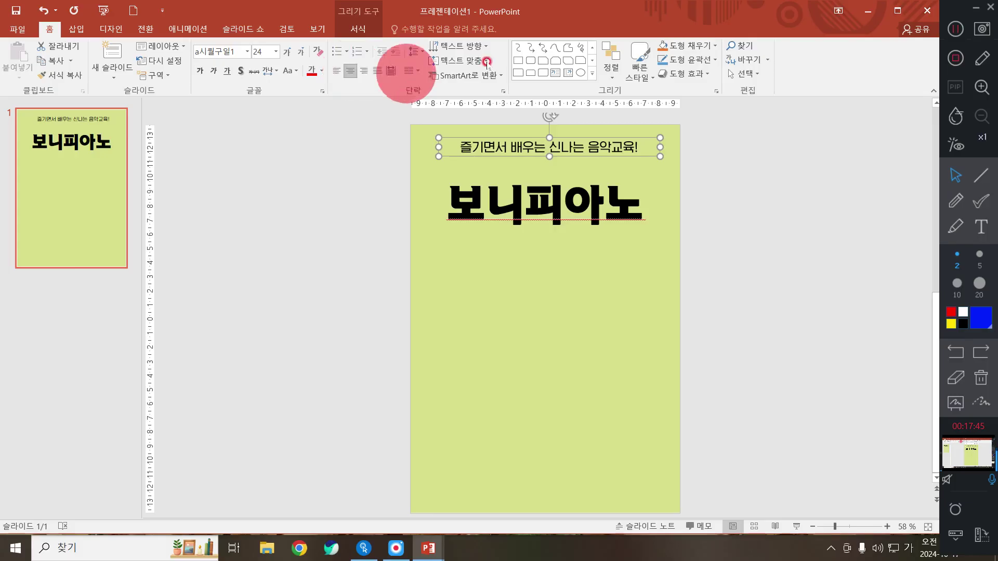
Stretch the tagline text box to span the slide from its left edge to its right edge.
drag(660, 147, 600, 148)
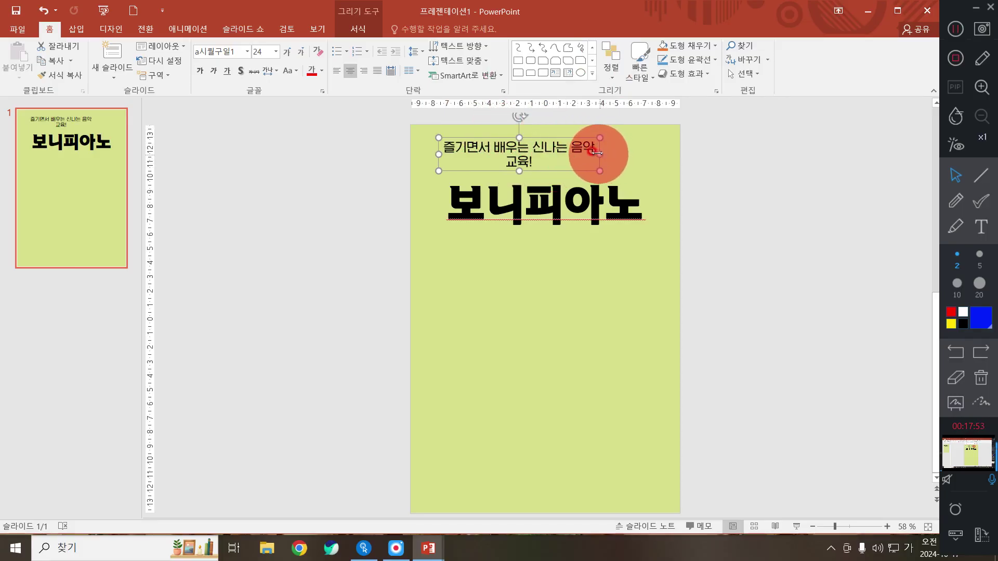
drag(600, 154, 671, 154)
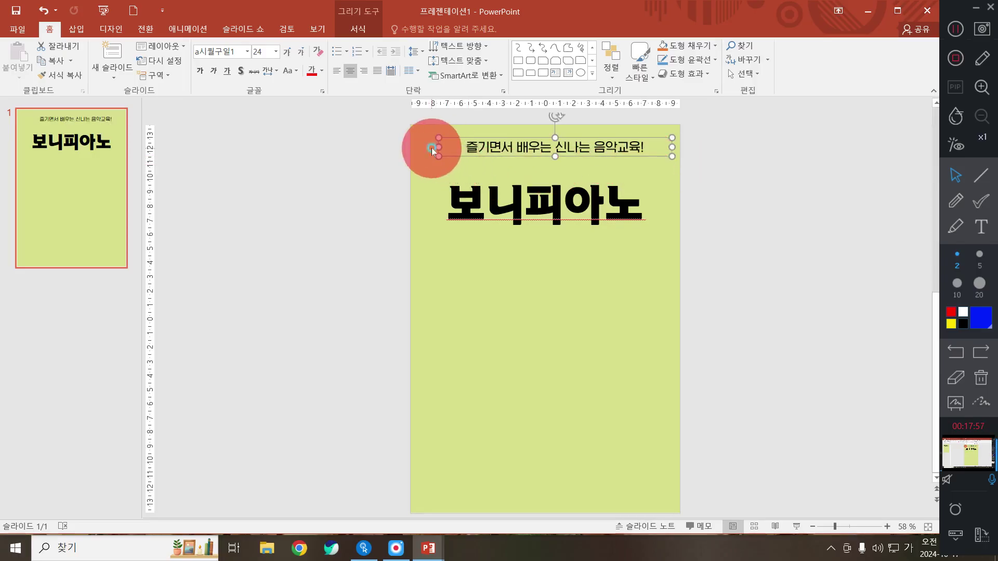
click(441, 148)
drag(439, 150, 408, 156)
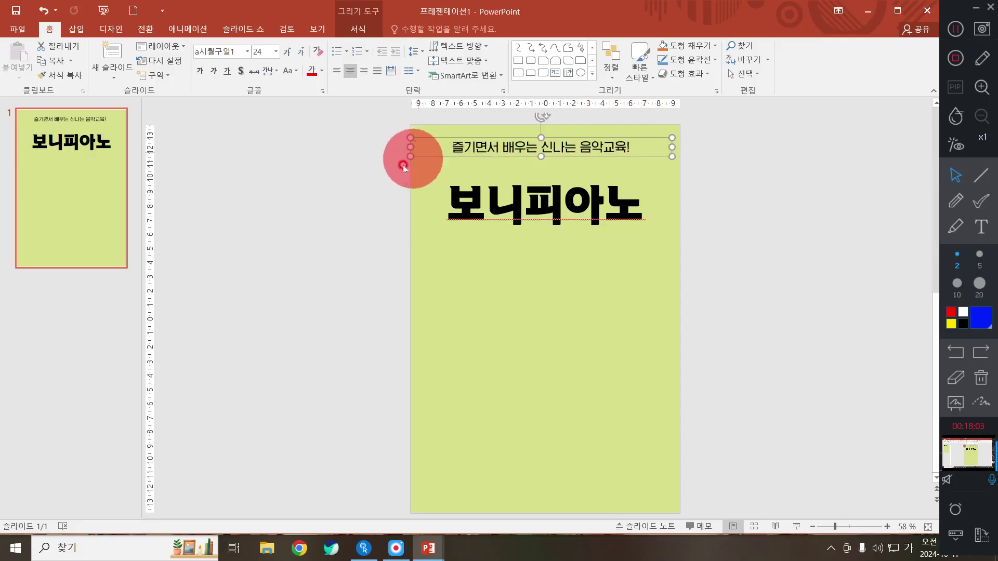
drag(397, 136, 670, 146)
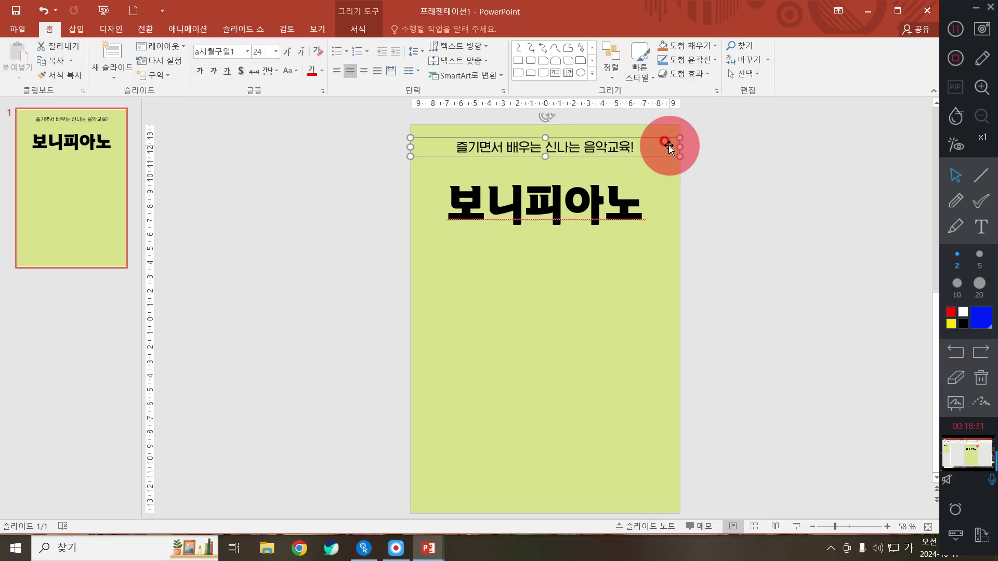
Move the tagline text box down to sit directly above the 보니피아노 title and check its placement magnified.
drag(667, 150, 661, 181)
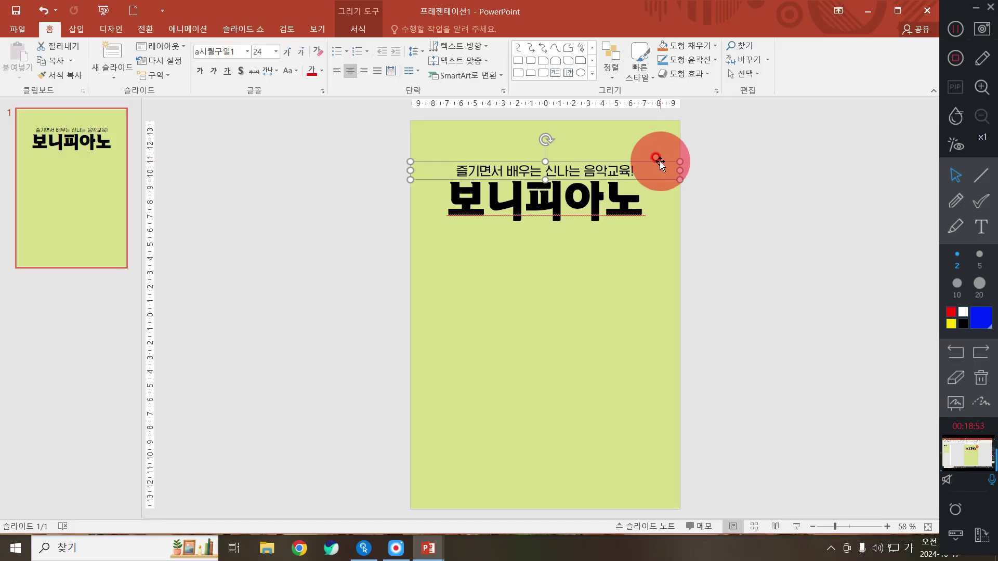
key(super+plus)
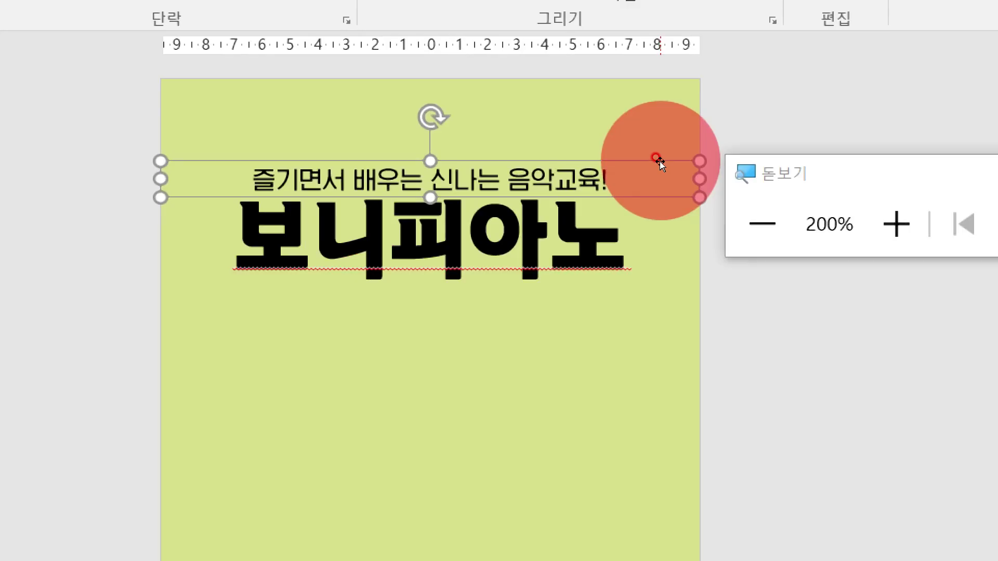
mouse_move(658, 161)
mouse_down()
mouse_move(665, 130)
mouse_move(654, 101)
mouse_move(650, 161)
mouse_move(644, 138)
mouse_move(666, 139)
mouse_move(656, 161)
mouse_up()
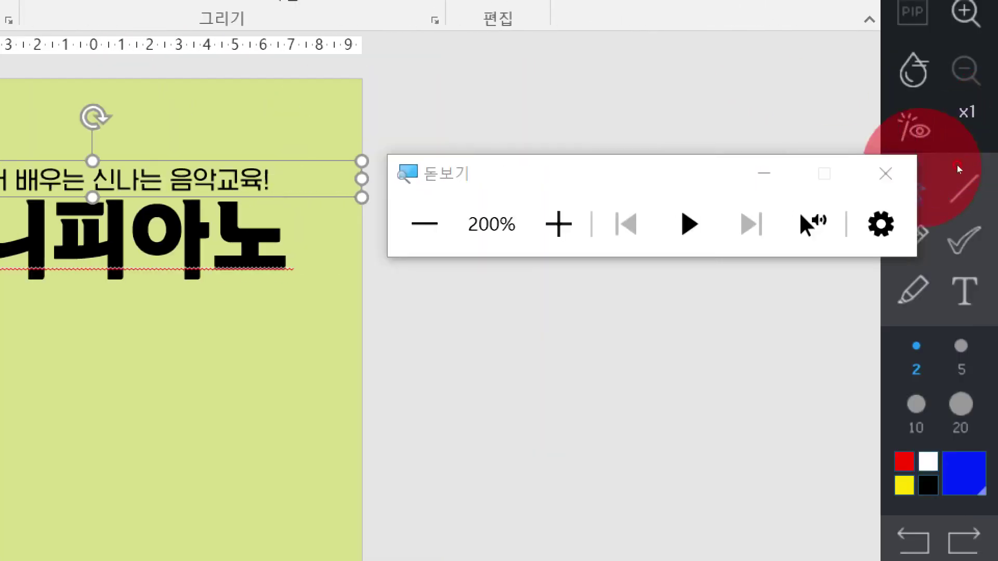
click(885, 173)
click(730, 233)
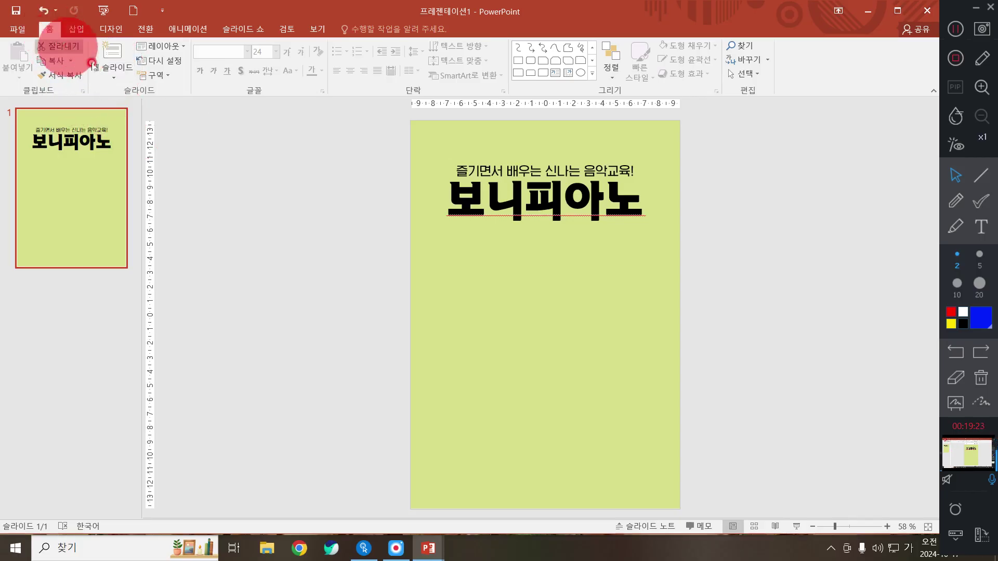
Add a new slide with the 빈 화면 (blank) layout after the light green poster slide.
click(113, 73)
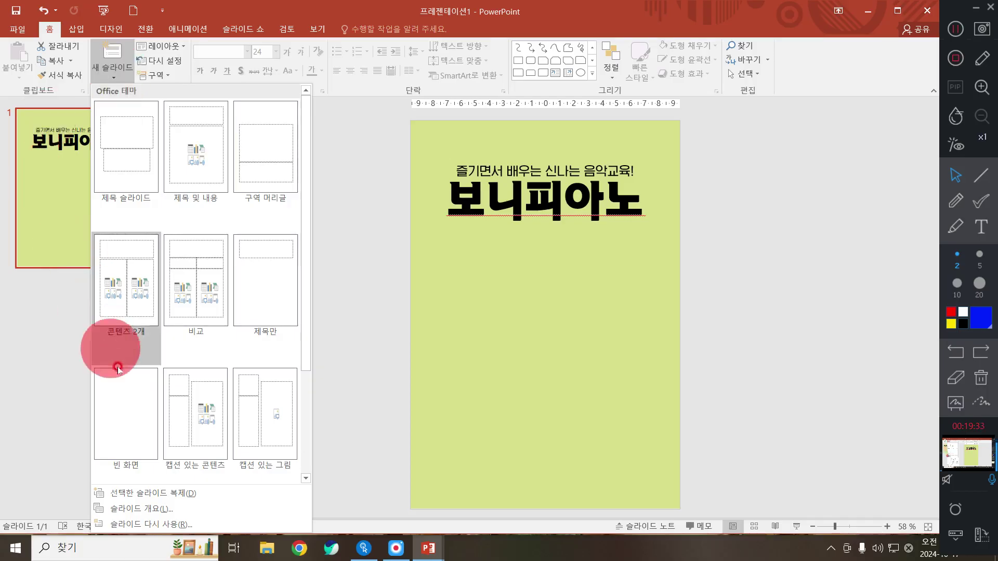
click(130, 405)
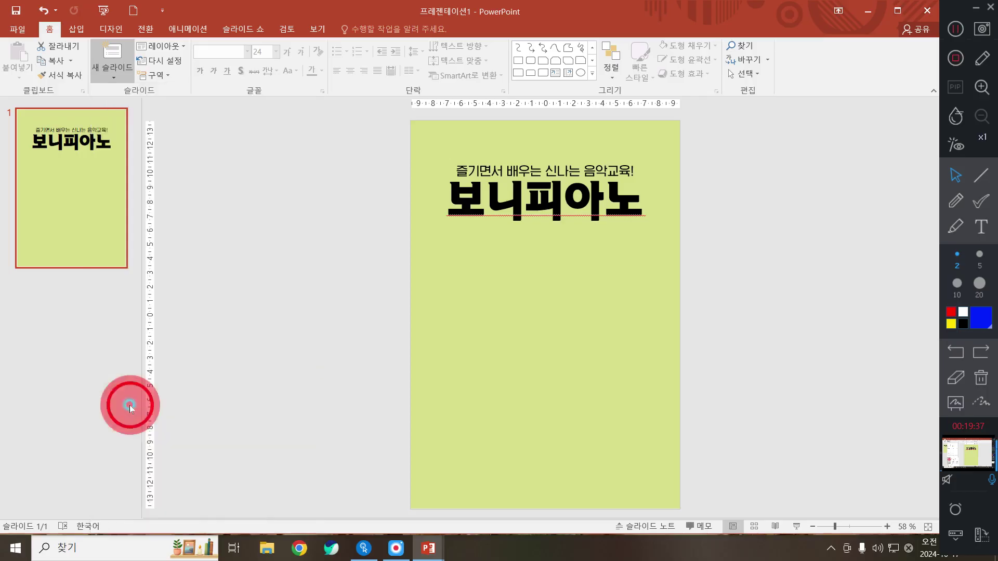
click(450, 235)
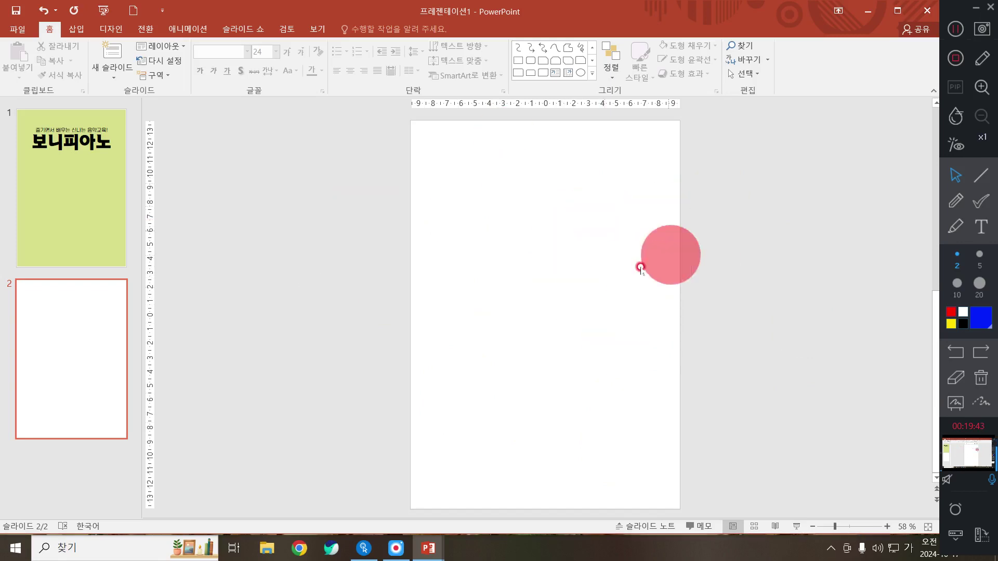
Fill the background of blank slide 2 with a solid custom colour, RGB 200, 212, 226.
right_click(559, 215)
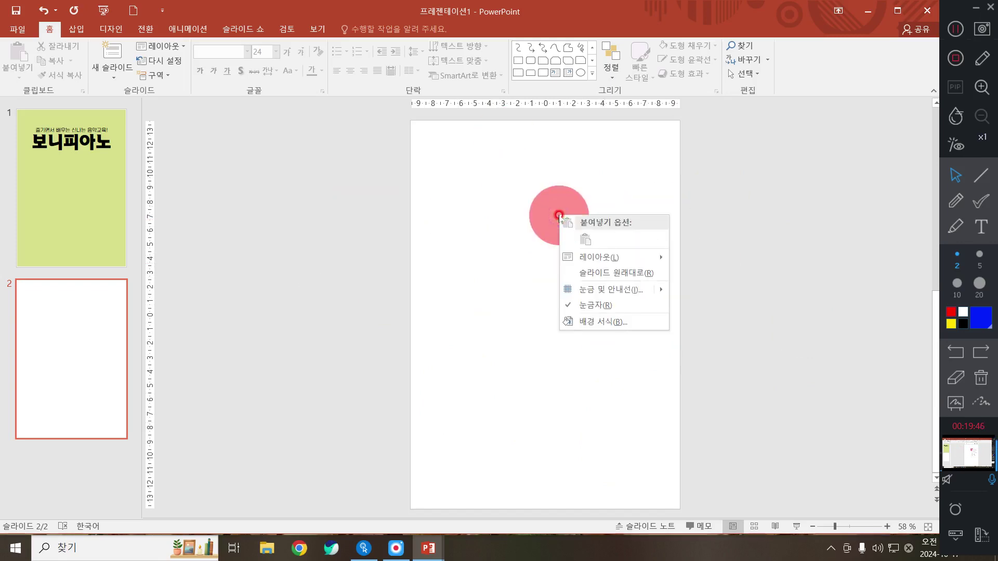
click(608, 320)
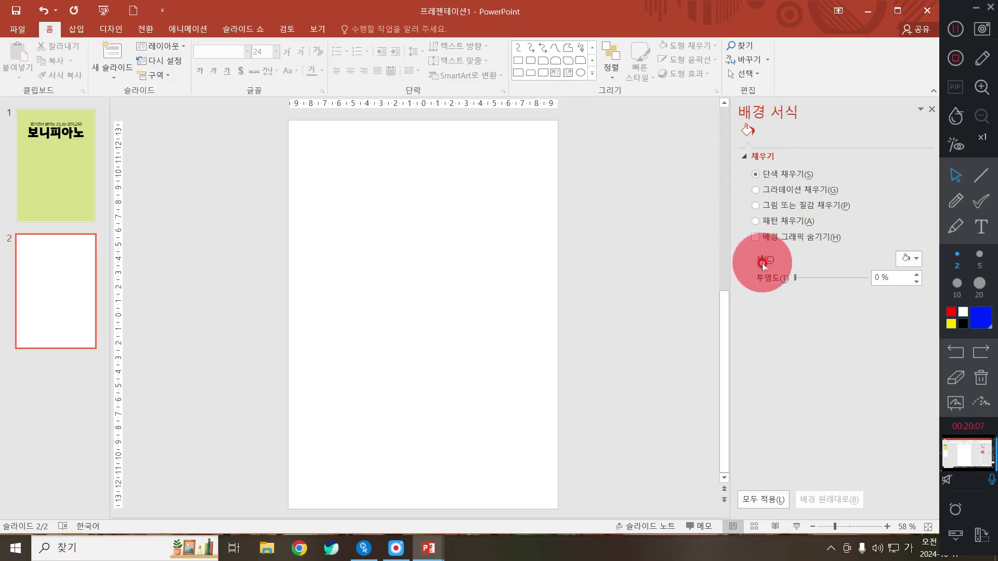
click(906, 264)
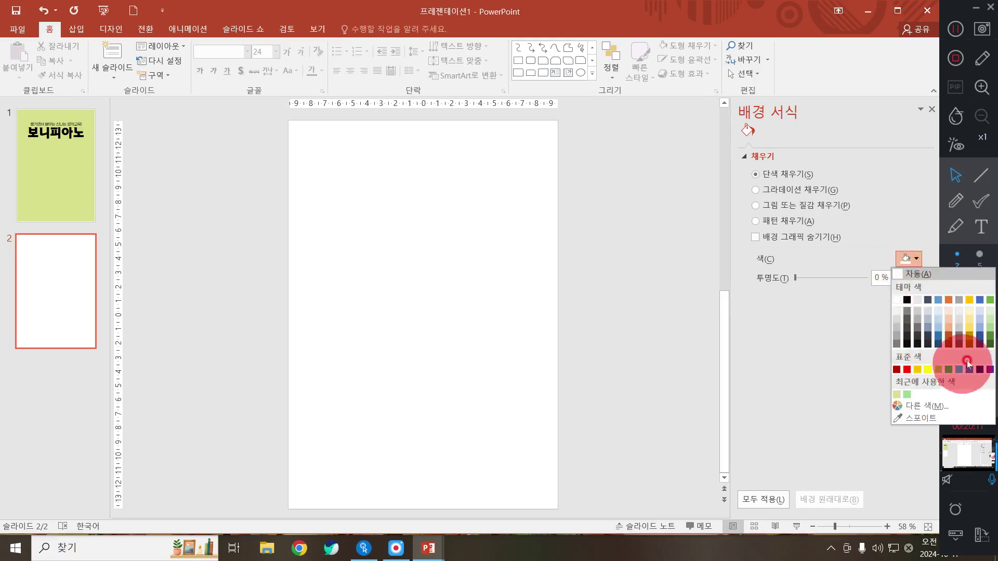
click(923, 407)
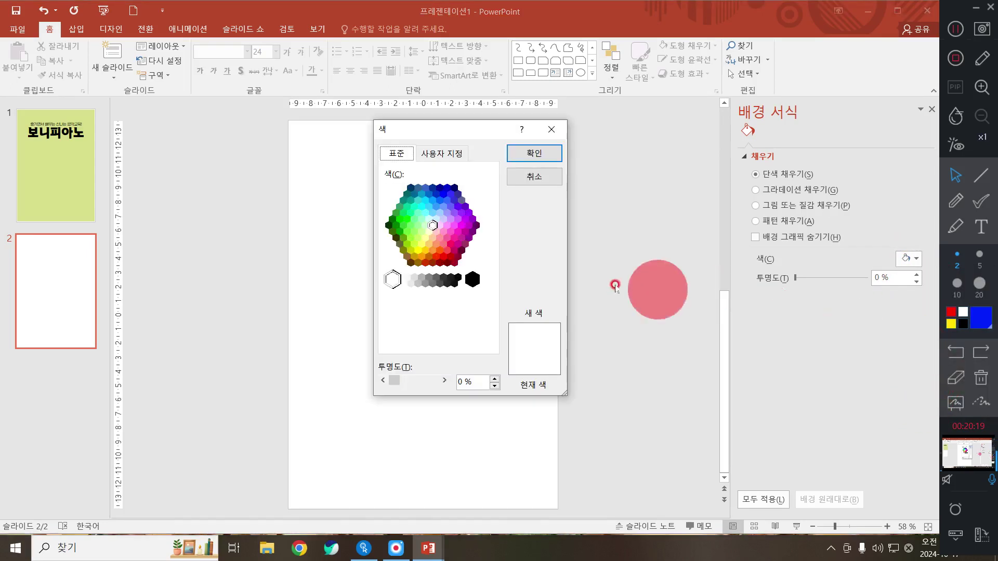
click(450, 186)
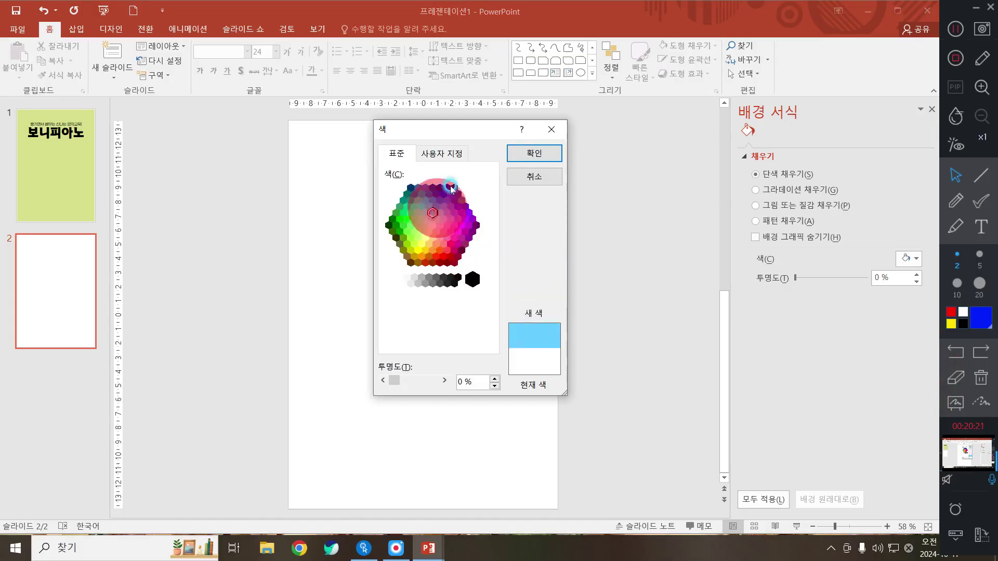
click(453, 153)
drag(441, 186, 491, 197)
click(491, 205)
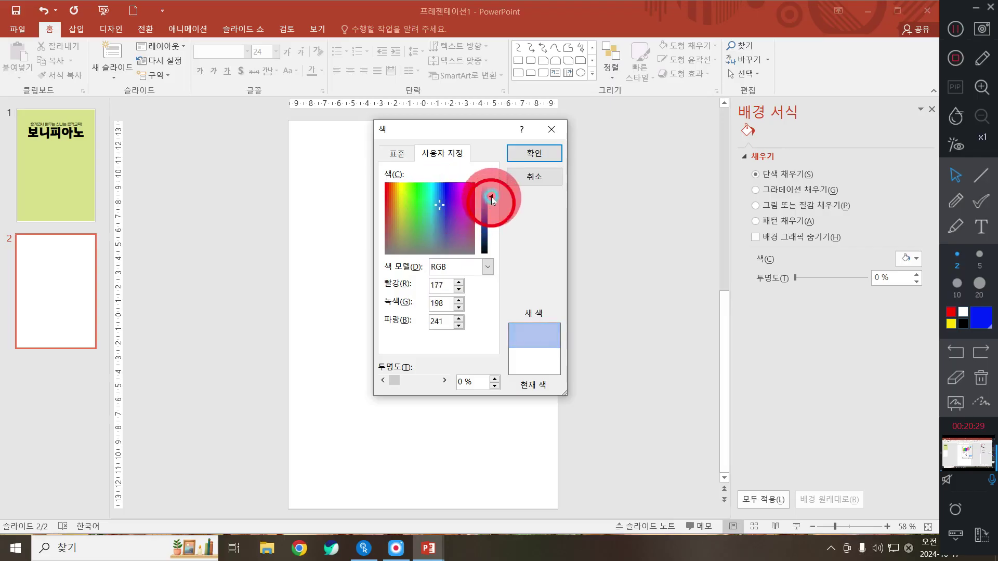
click(441, 206)
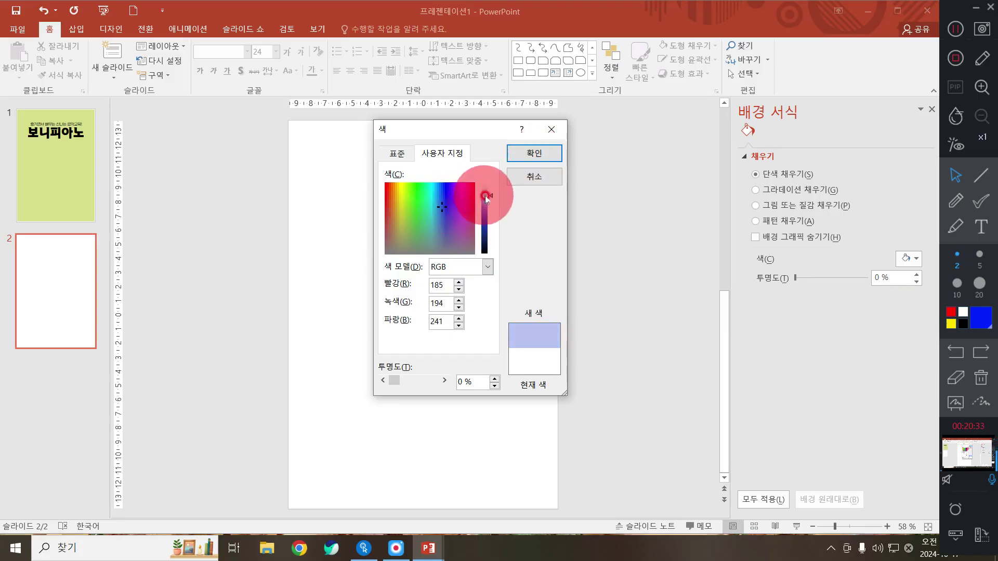
click(439, 215)
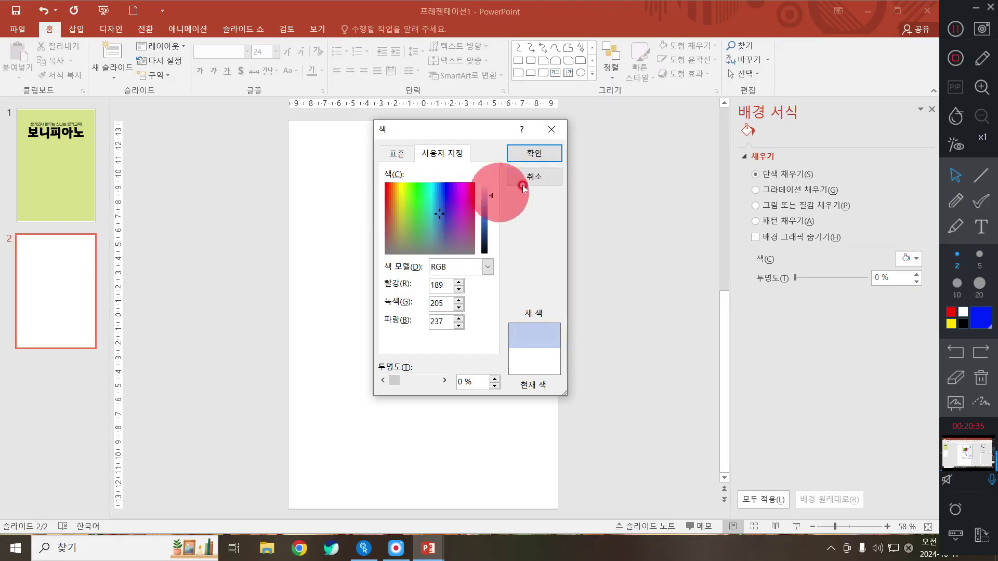
click(438, 233)
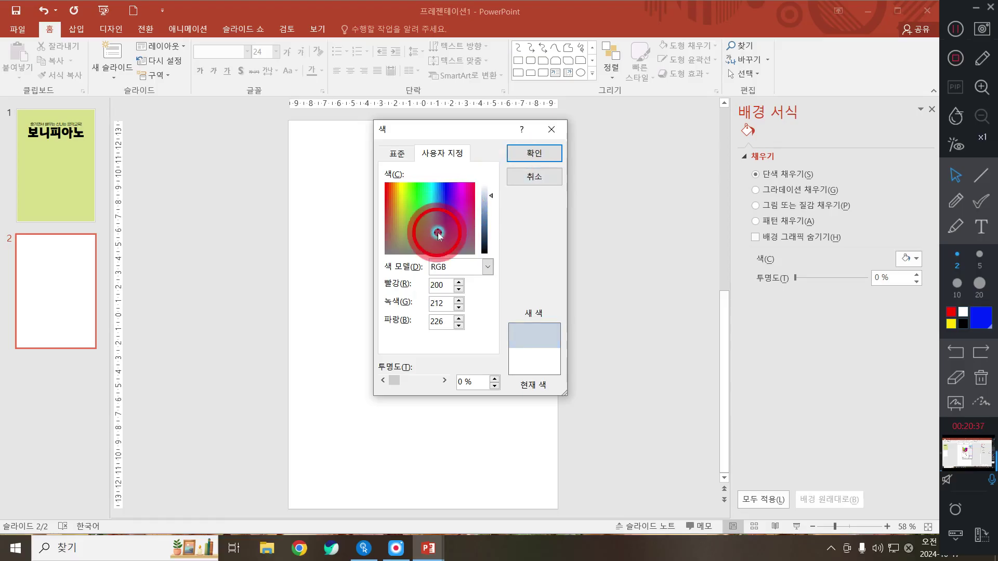
click(533, 152)
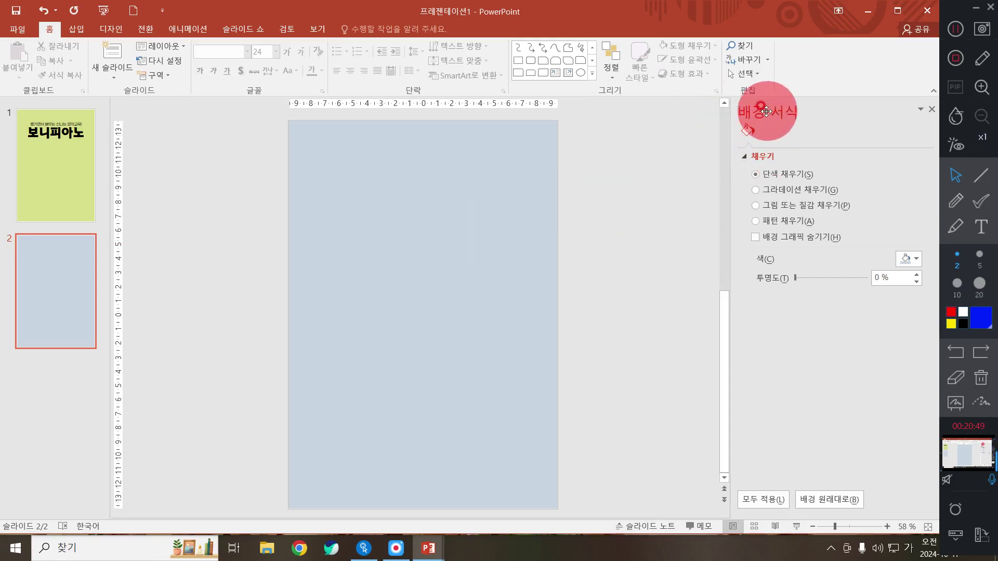
click(931, 110)
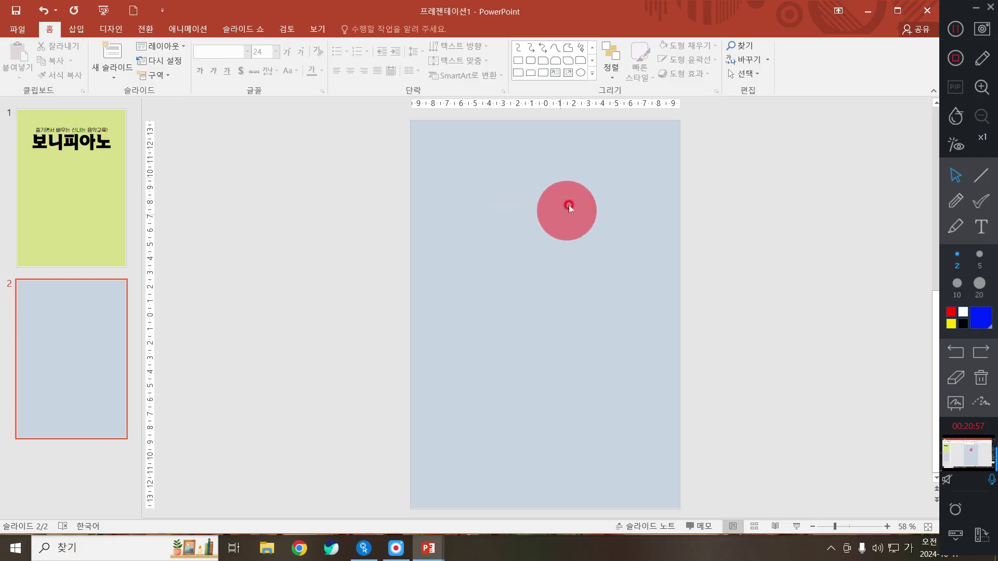
Draw a horizontal text box about 16 cm wide across the upper part of slide 2 and enter 보니피아노.
drag(401, 149, 732, 245)
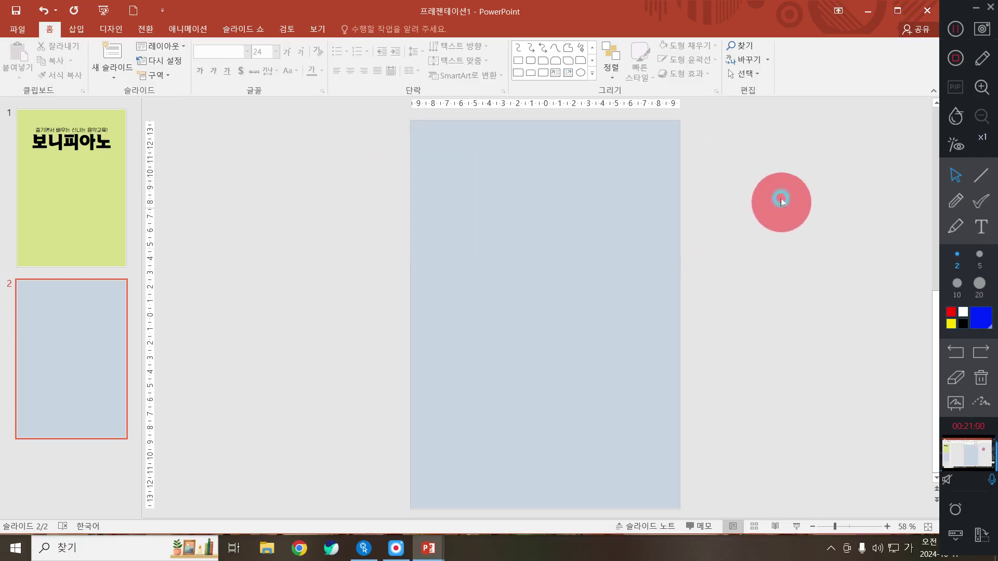
click(591, 76)
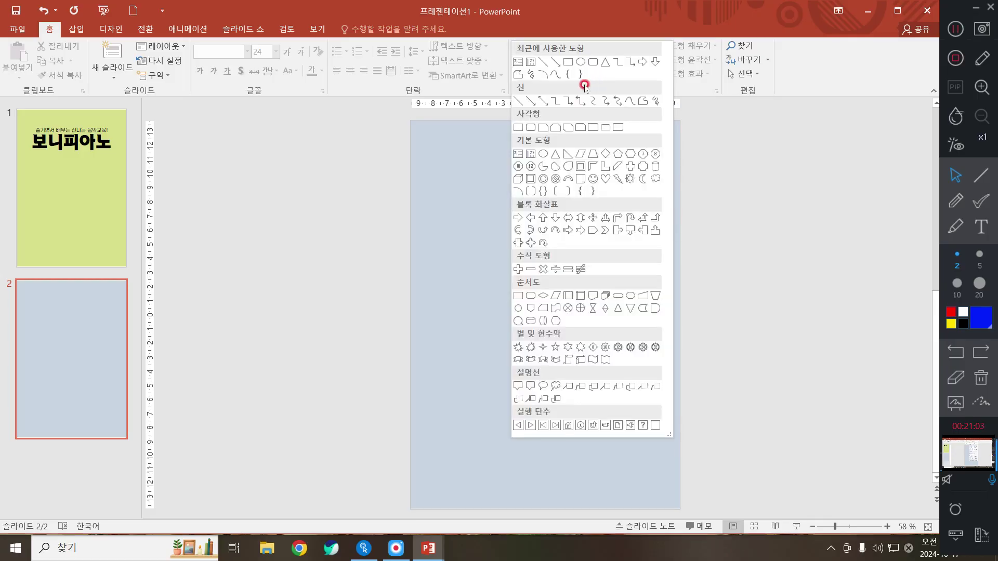
click(515, 154)
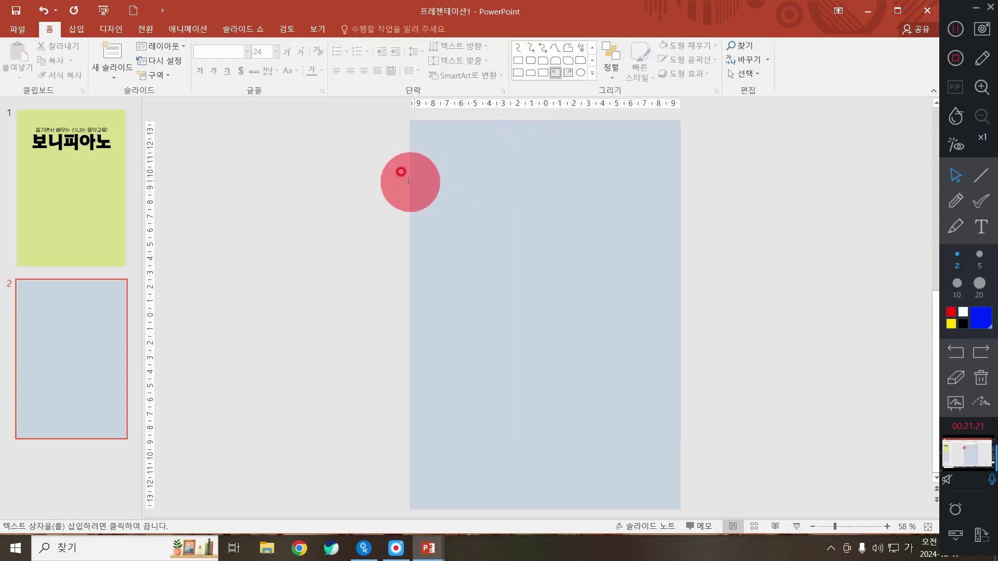
mouse_move(426, 173)
mouse_down()
mouse_move(597, 232)
mouse_move(651, 237)
mouse_up()
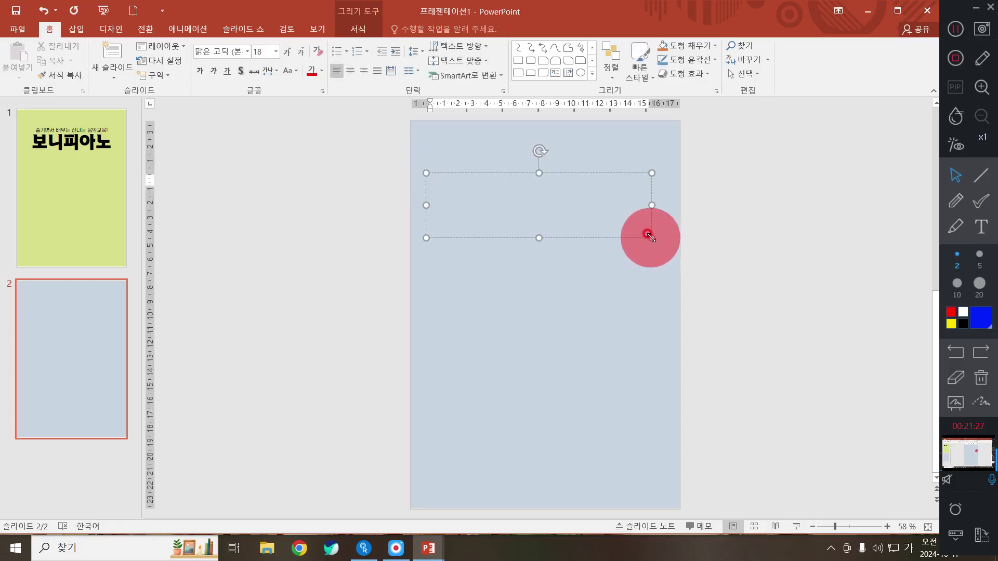
text(보니)
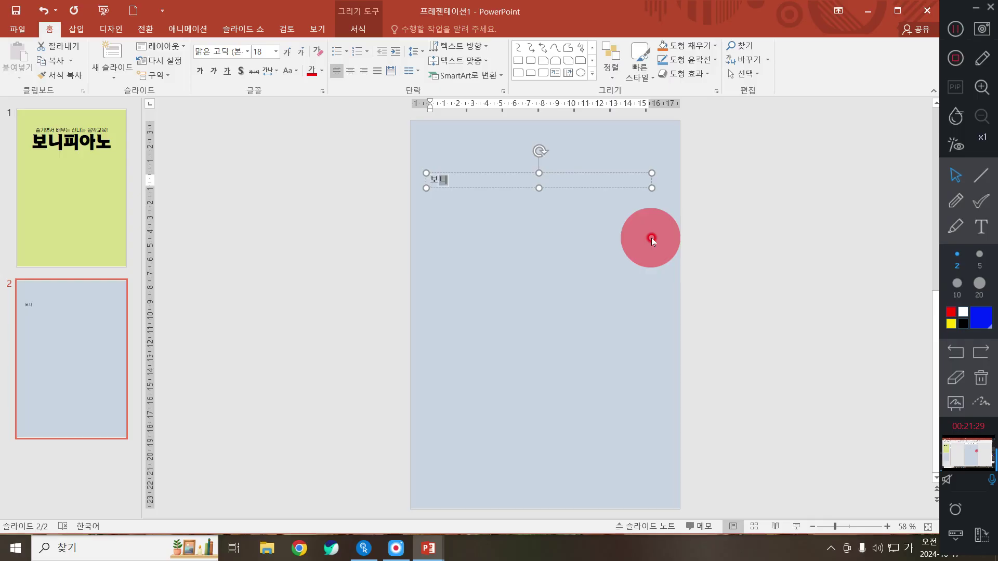
text(피안노)
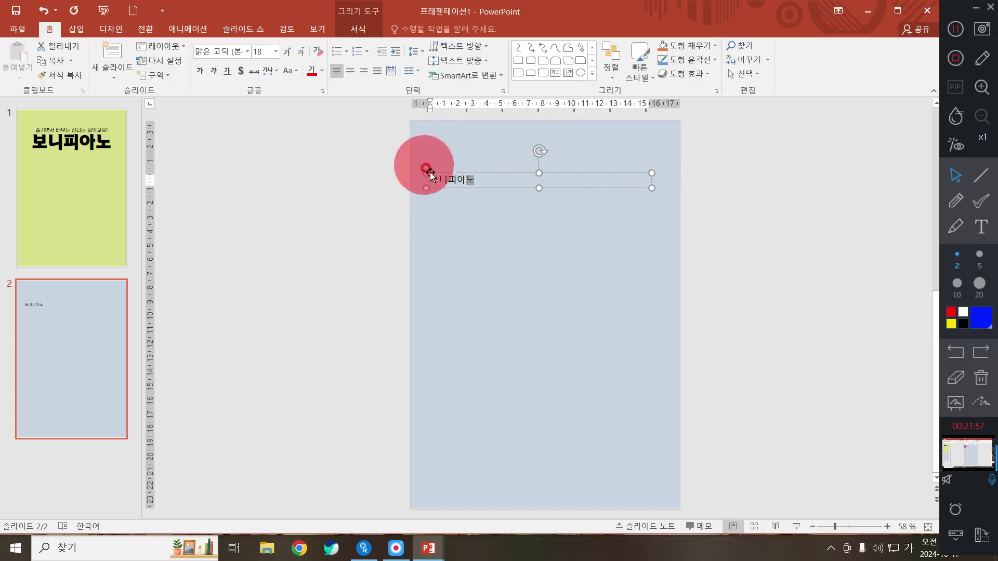
Change the font of the whole 보니피아노 text box on slide 2 to a다이아몬드.
click(573, 186)
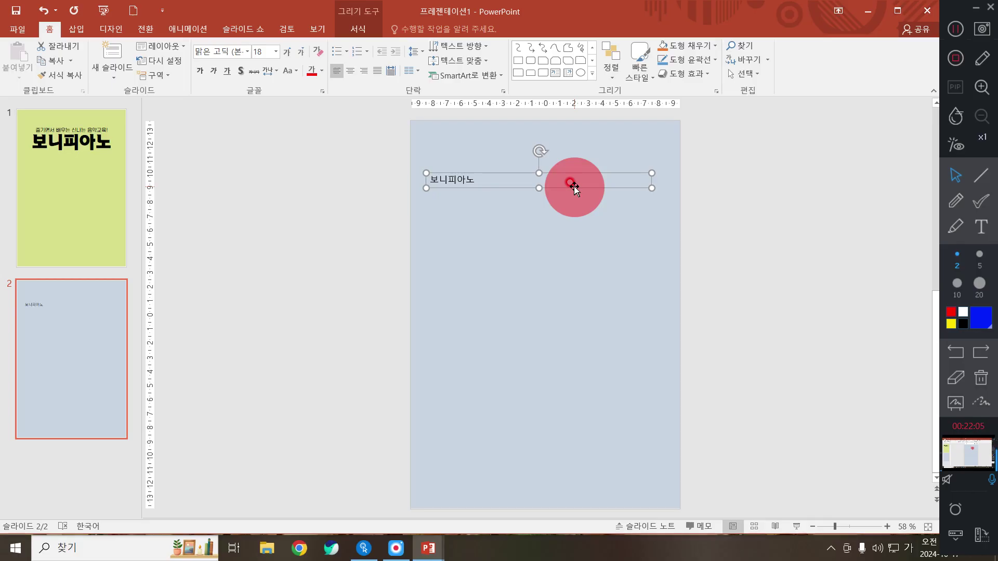
click(245, 53)
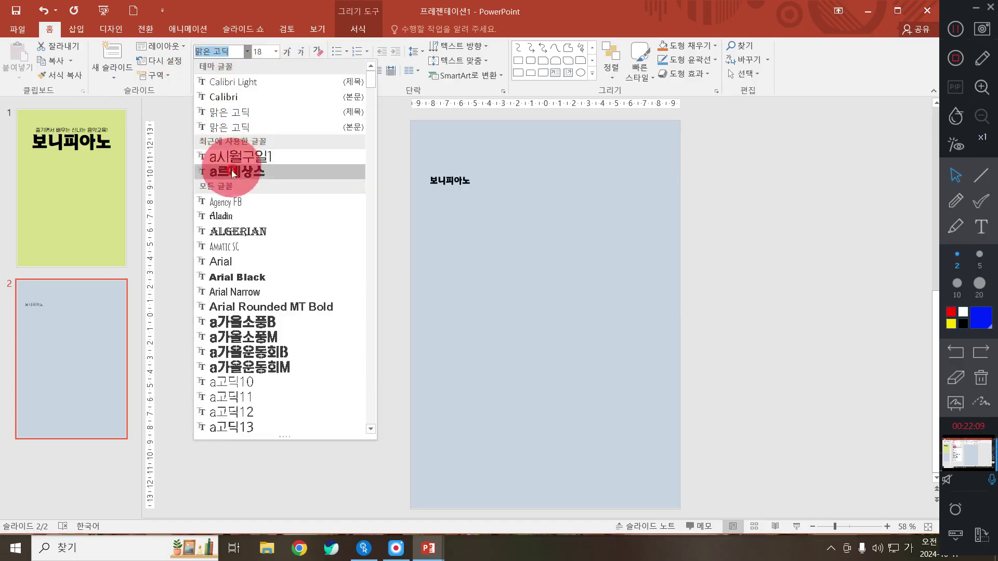
scroll(255, 290, down, 4)
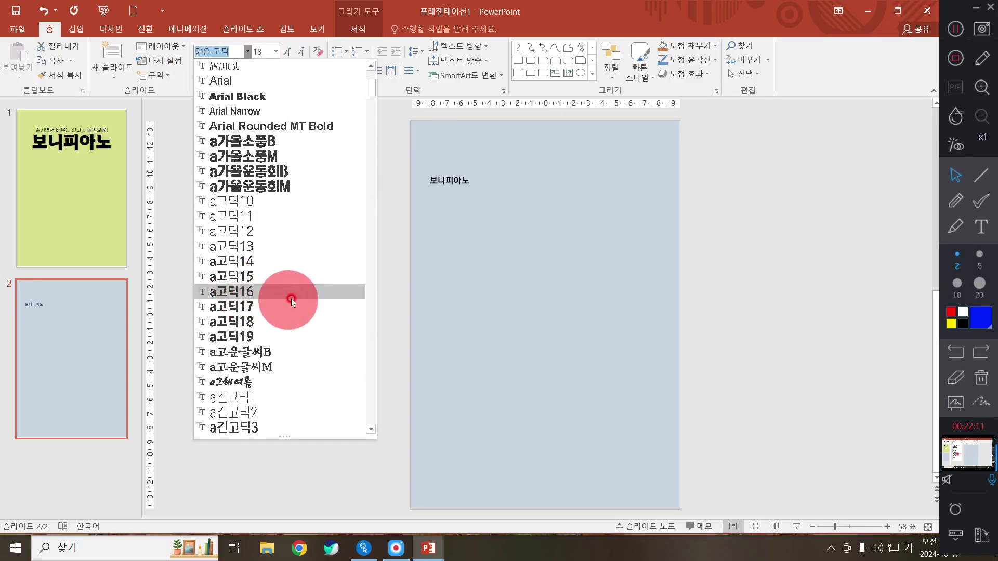
scroll(296, 322, down, 3)
scroll(283, 265, down, 3)
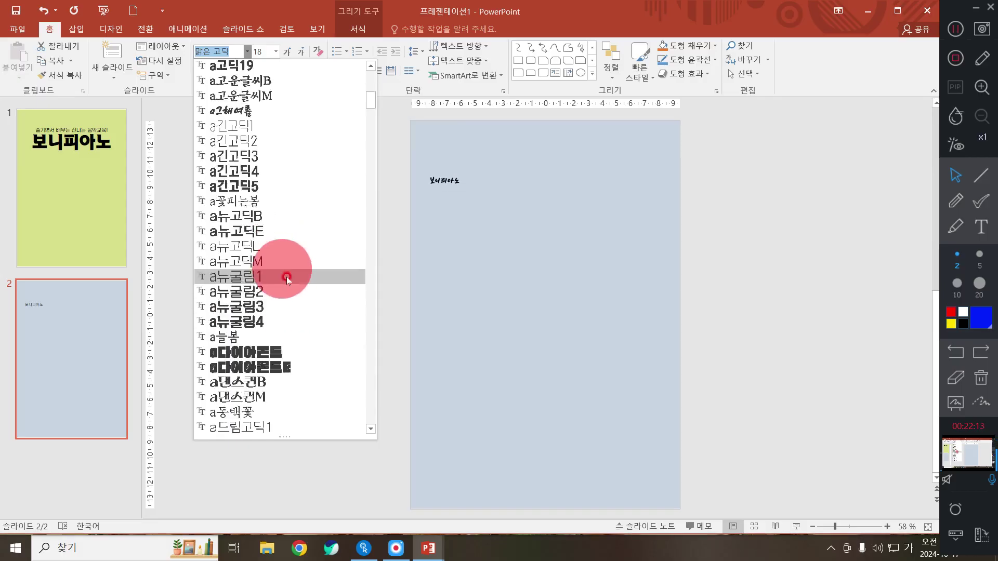
scroll(289, 283, down, 1)
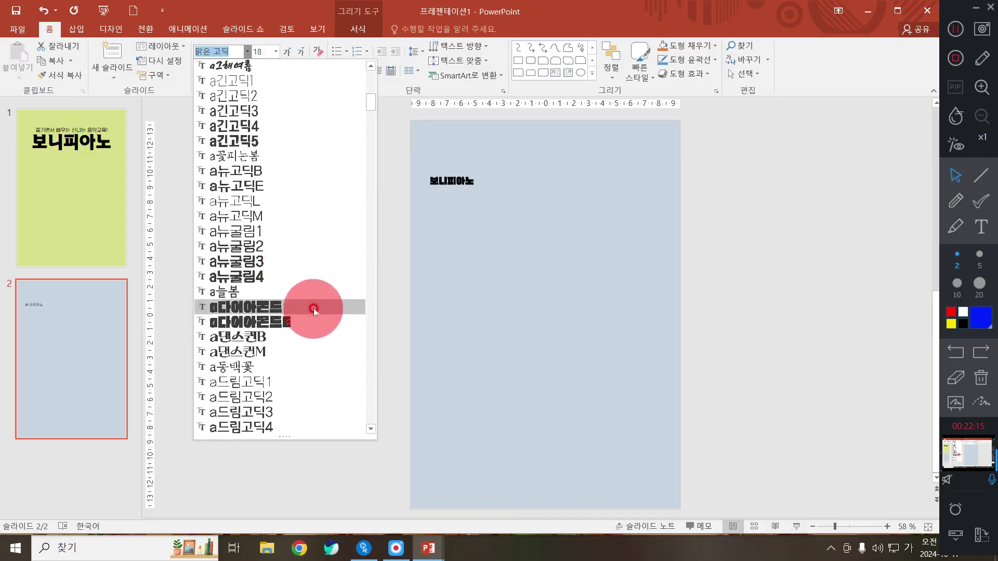
click(314, 311)
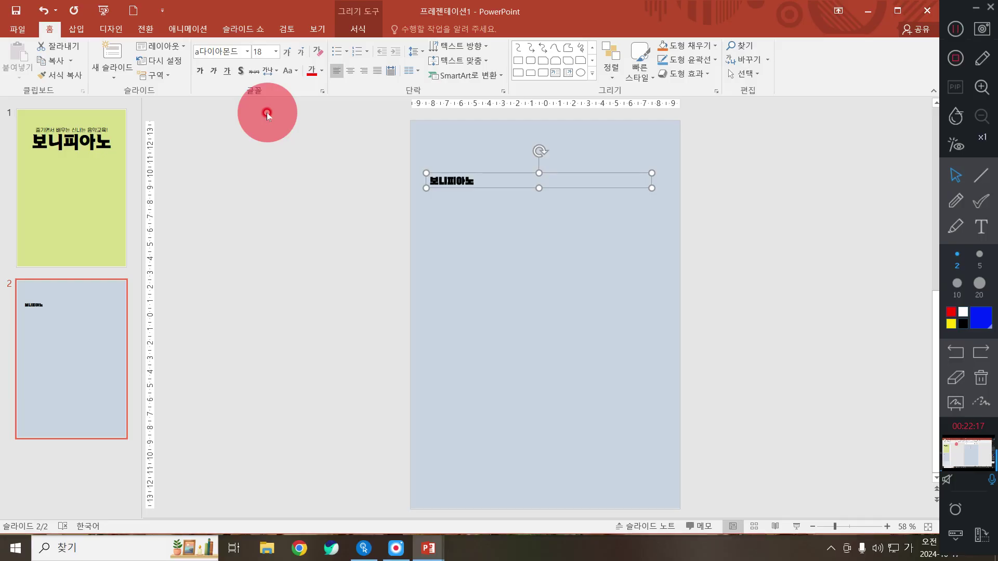
Browse the available fonts again for the 보니피아노 text box and reapply a다이아몬드.
click(246, 52)
scroll(281, 273, down, 9)
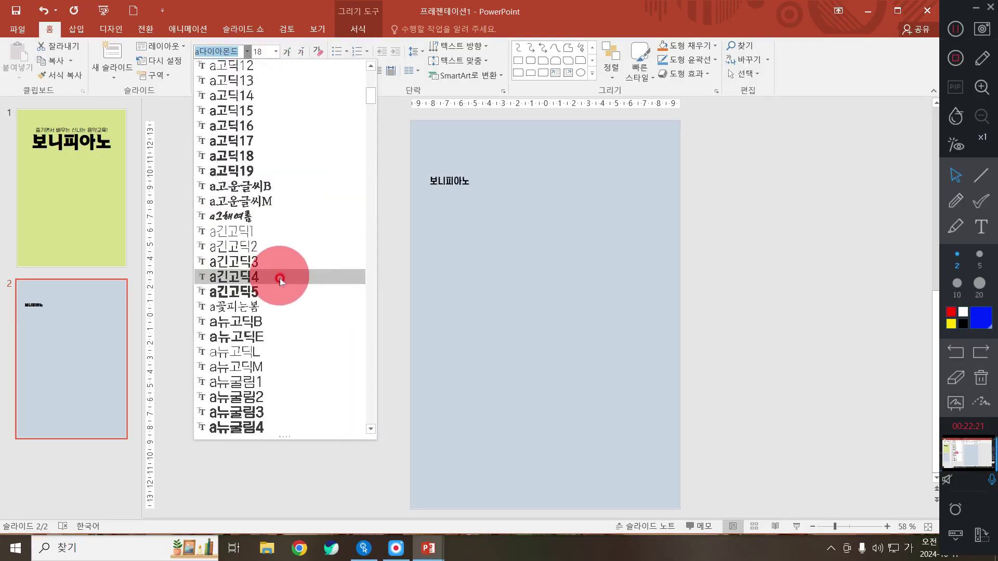
scroll(285, 234, down, 4)
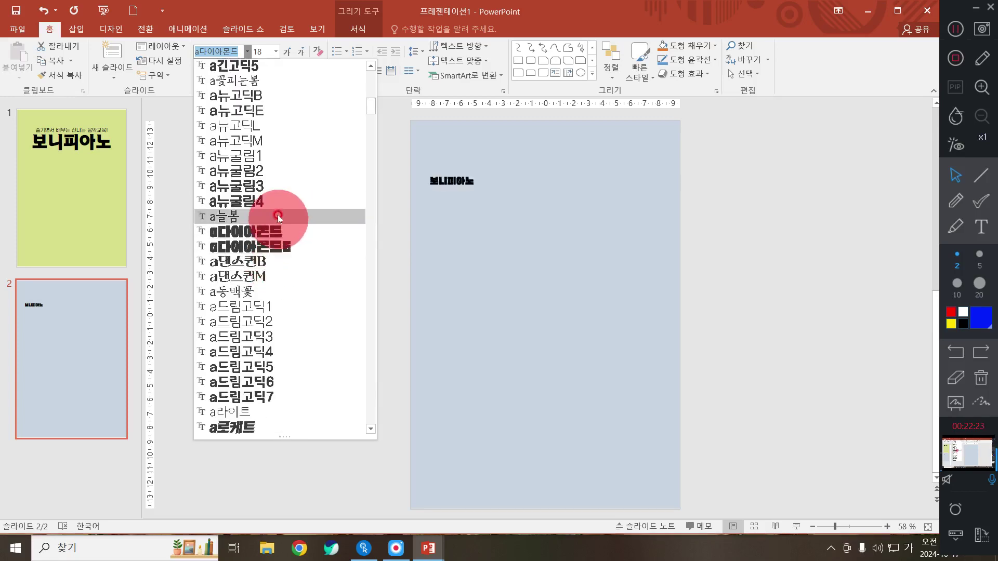
scroll(276, 179, up, 9)
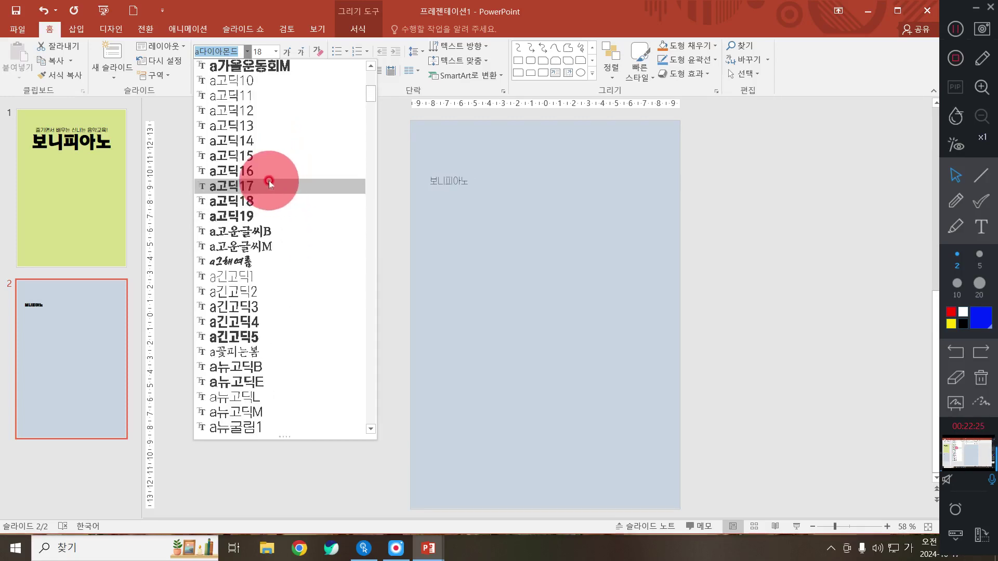
scroll(267, 185, up, 1)
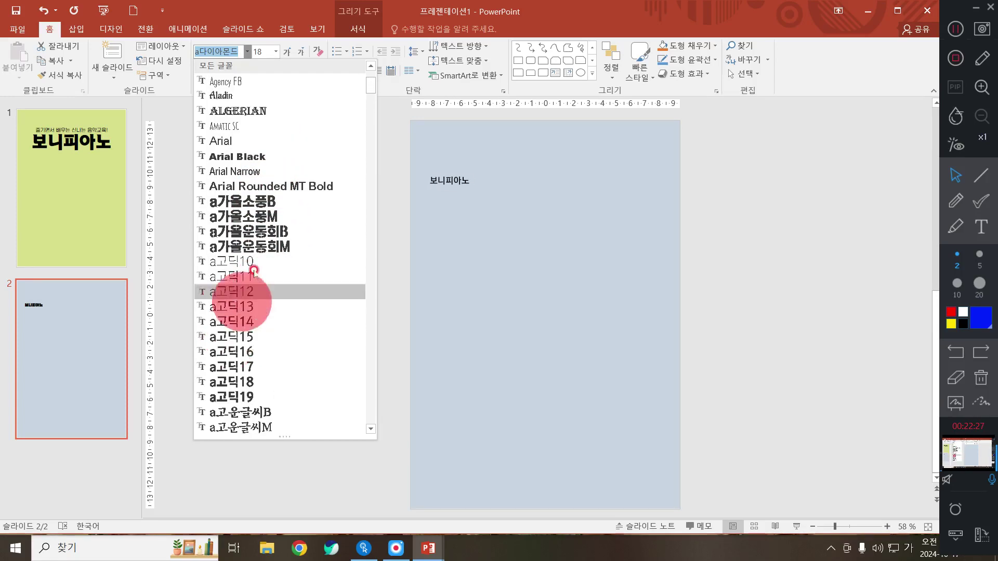
scroll(261, 245, down, 5)
scroll(281, 208, down, 7)
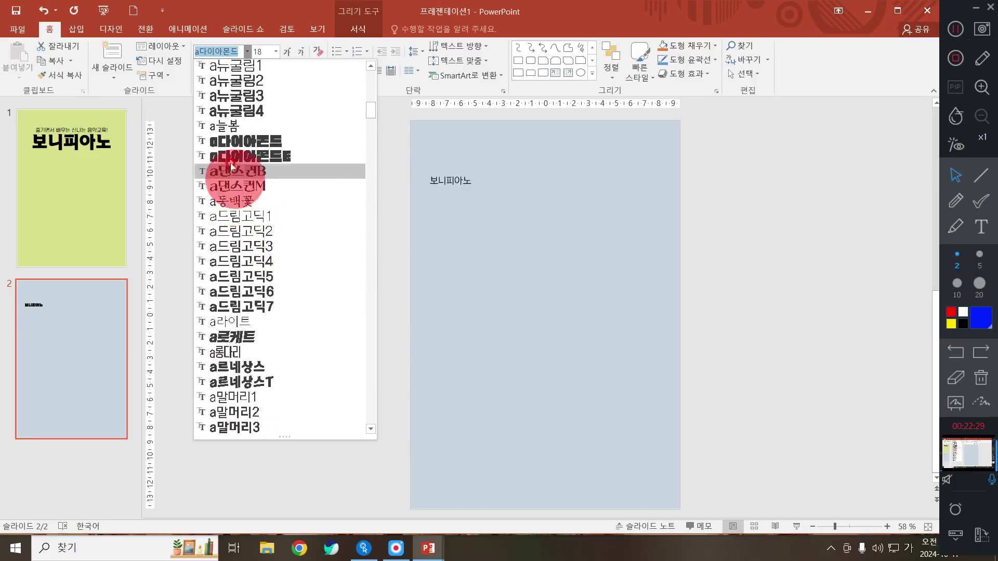
click(248, 141)
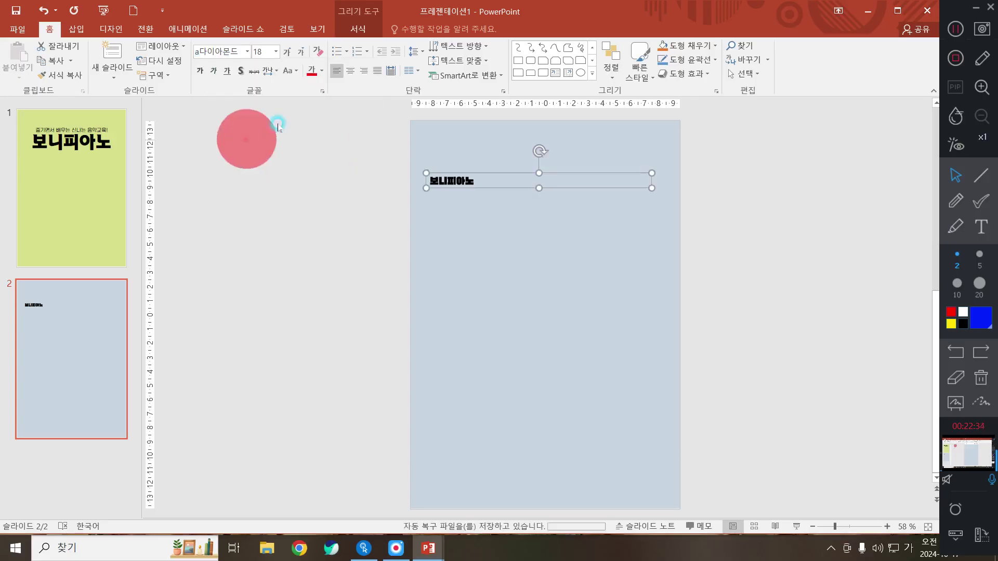
Set the 보니피아노 title on slide 2 to size 88 and centre it in its text box.
click(277, 55)
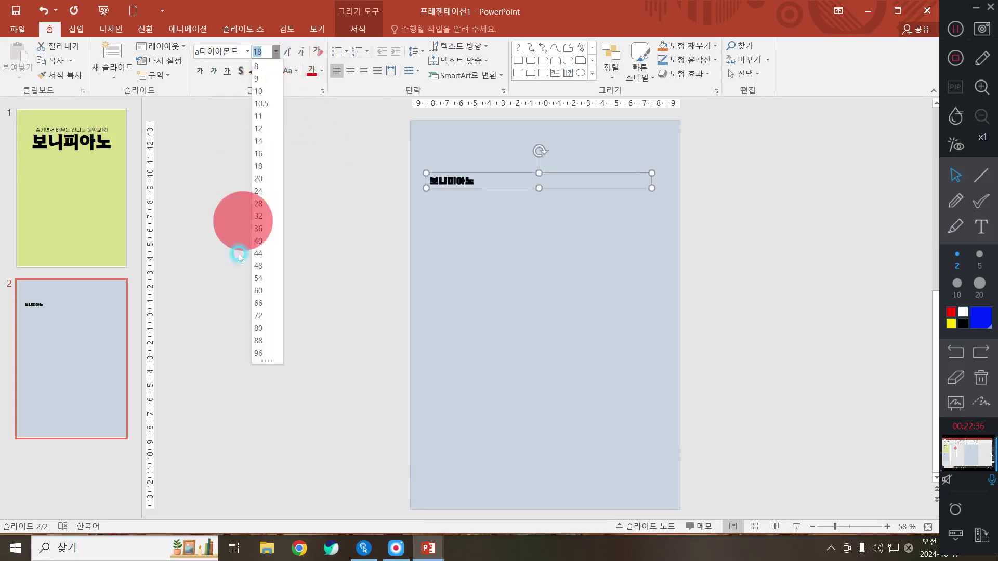
click(258, 341)
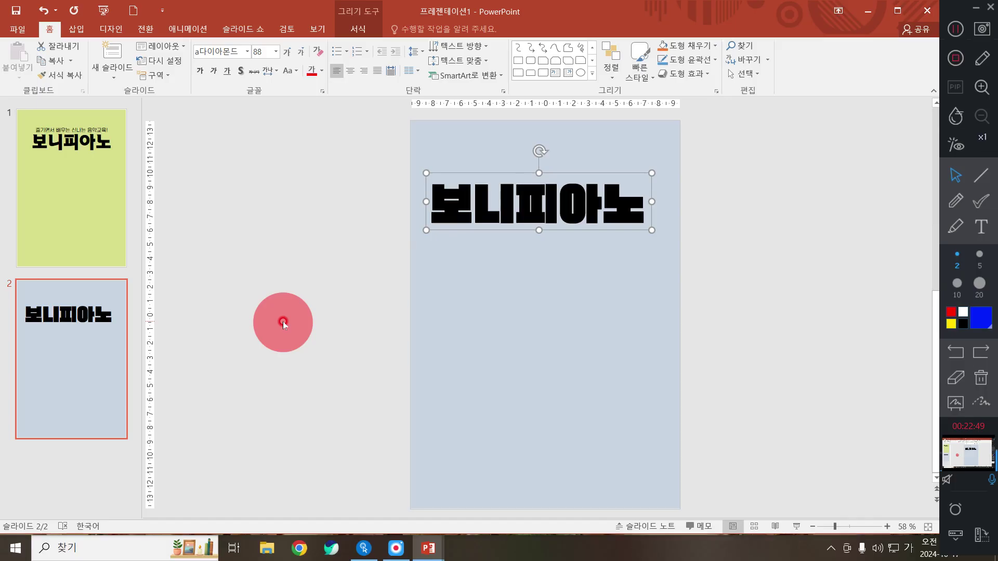
click(356, 71)
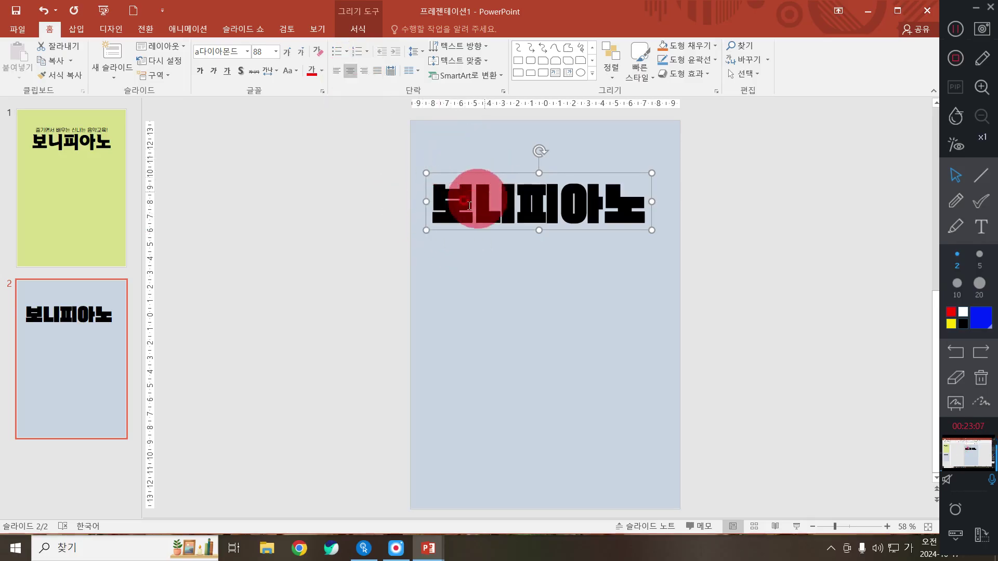
Widen the 보니피아노 text box on slide 2 to both side edges so it spans the full slide width.
mouse_move(426, 202)
mouse_down()
mouse_move(390, 196)
mouse_move(410, 201)
mouse_up()
drag(651, 202, 679, 202)
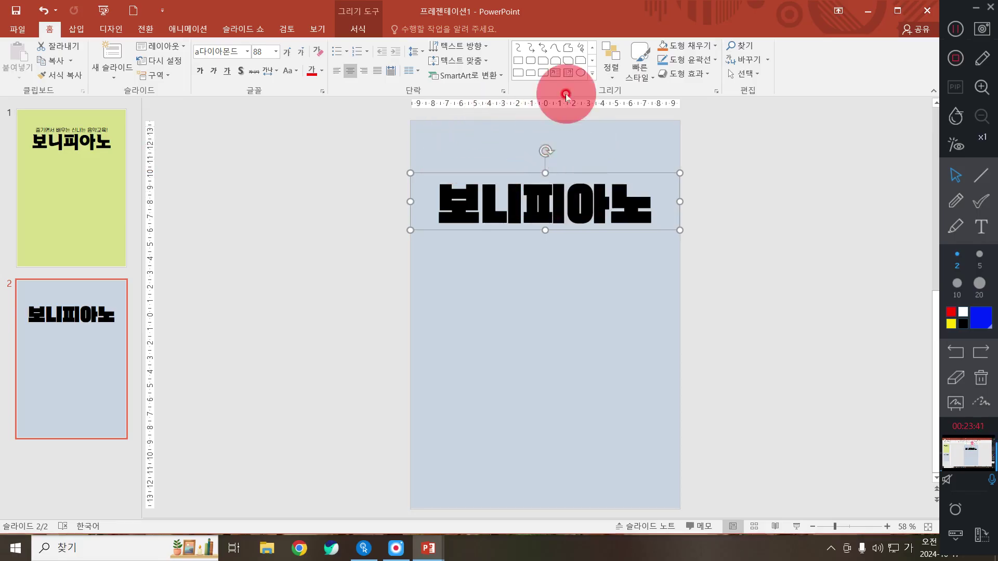
Draw a horizontal text box about 16.5 cm wide above the slide 2 title and enter 즐기면서 배우는 신나는 음악교육!
click(592, 79)
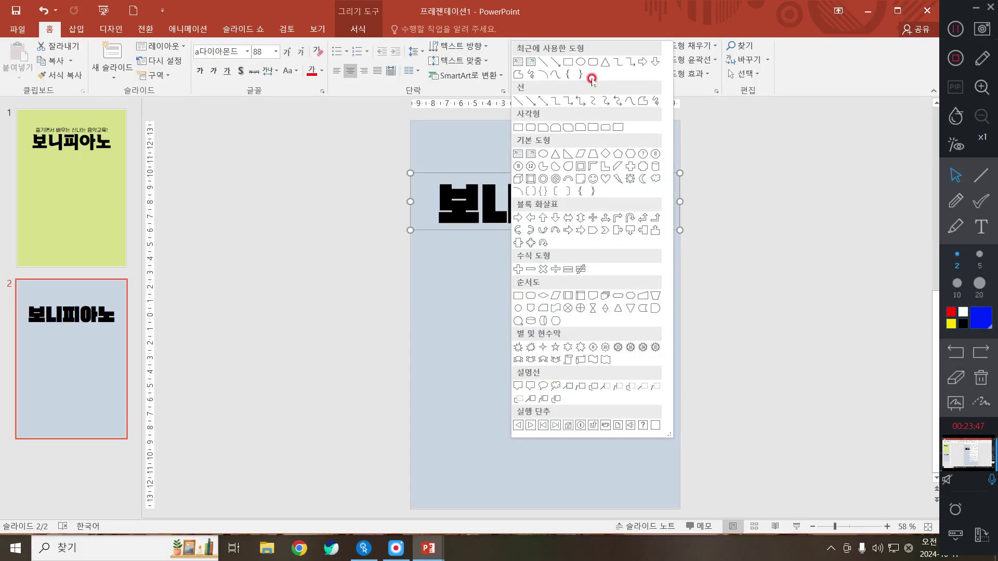
click(514, 153)
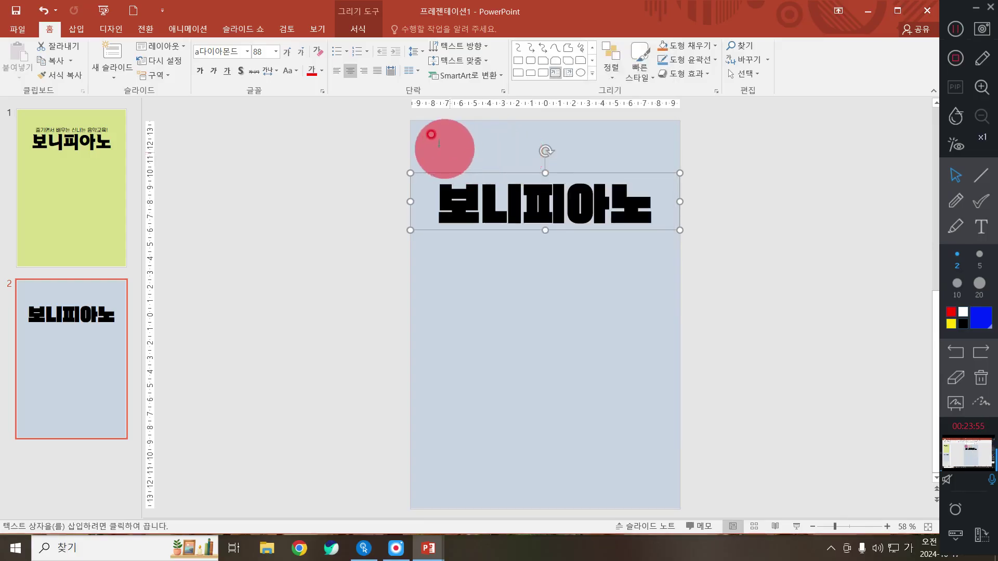
drag(430, 132, 663, 157)
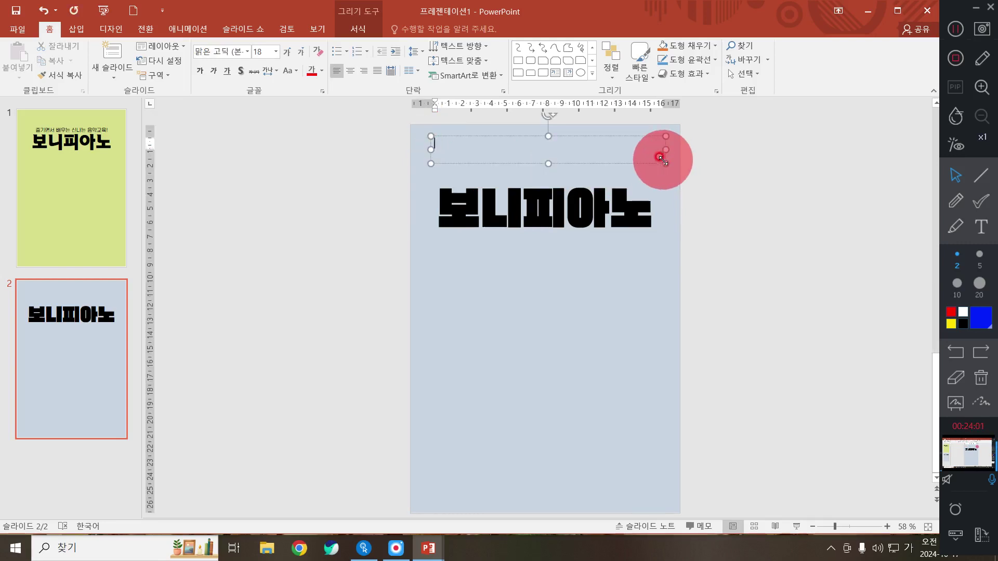
text(즐기면ㅅ)
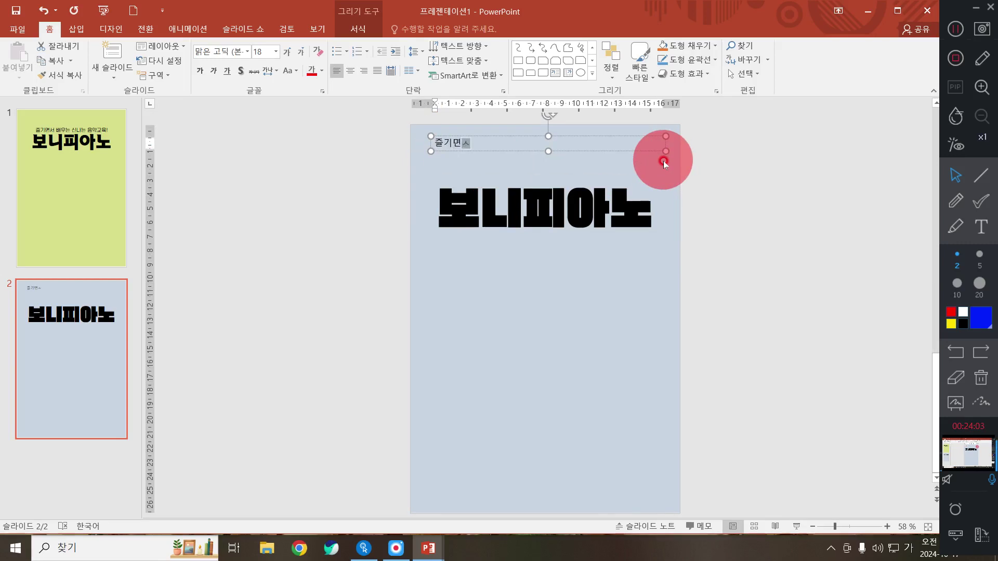
text(서 배우느는 신나는 ㅇ음악교육!)
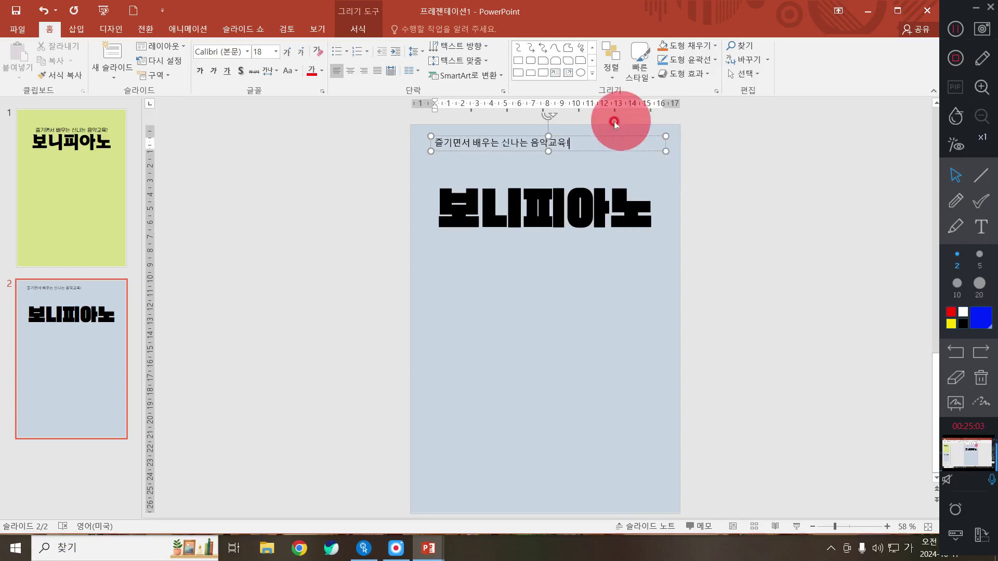
Set the slide 2 tagline to font a시월구일1 at size 24, and compare it with the tagline on slide 1.
click(617, 138)
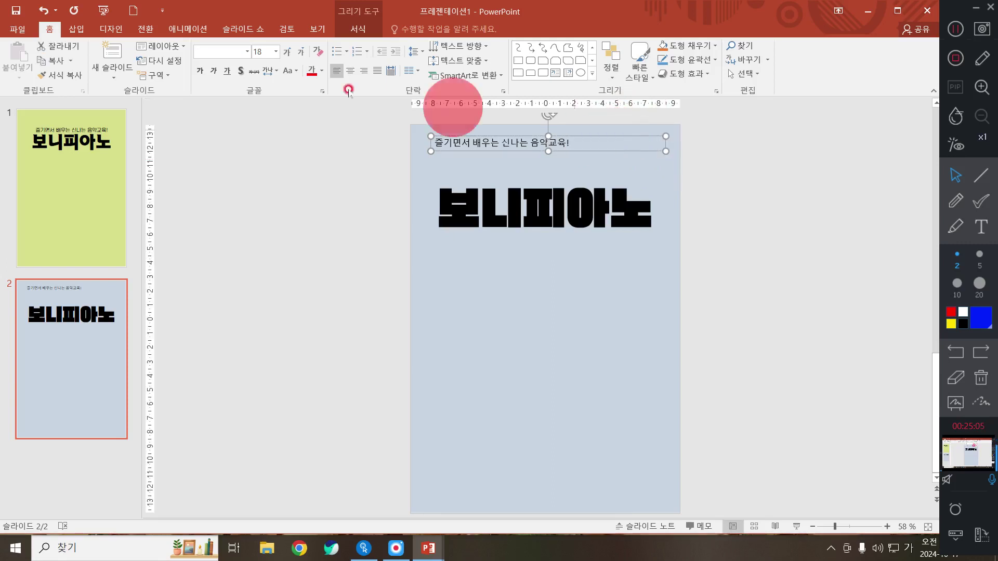
click(247, 51)
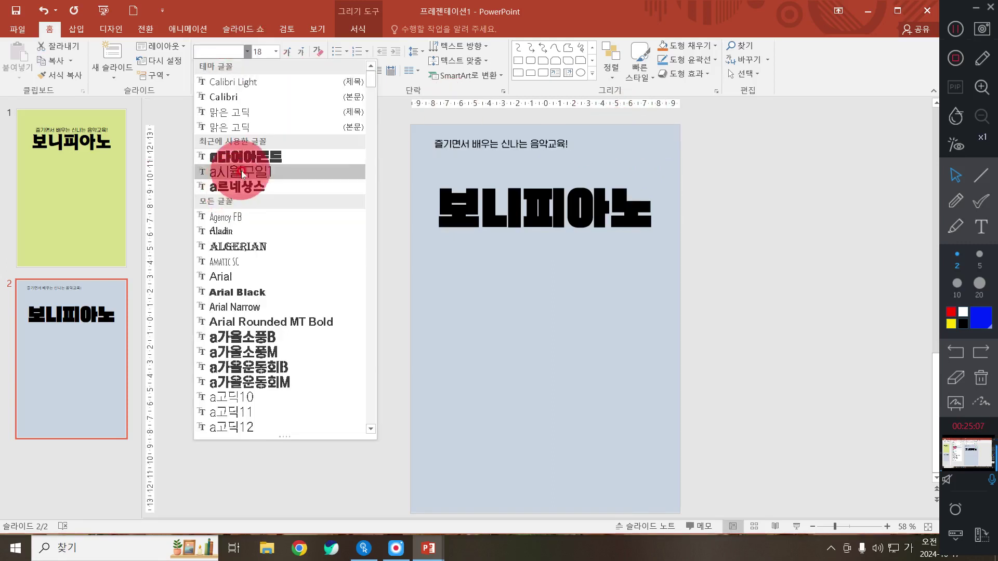
click(233, 172)
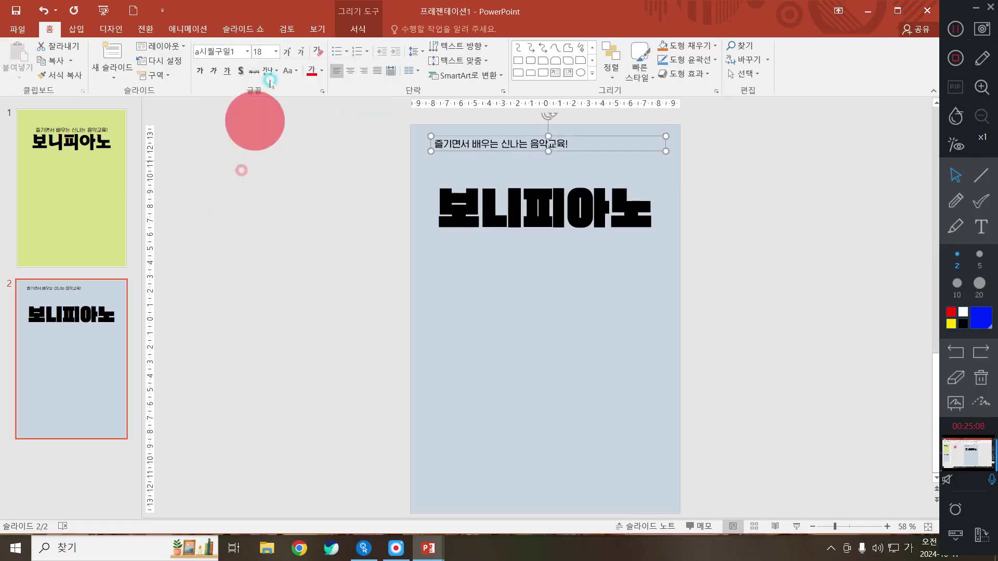
click(275, 51)
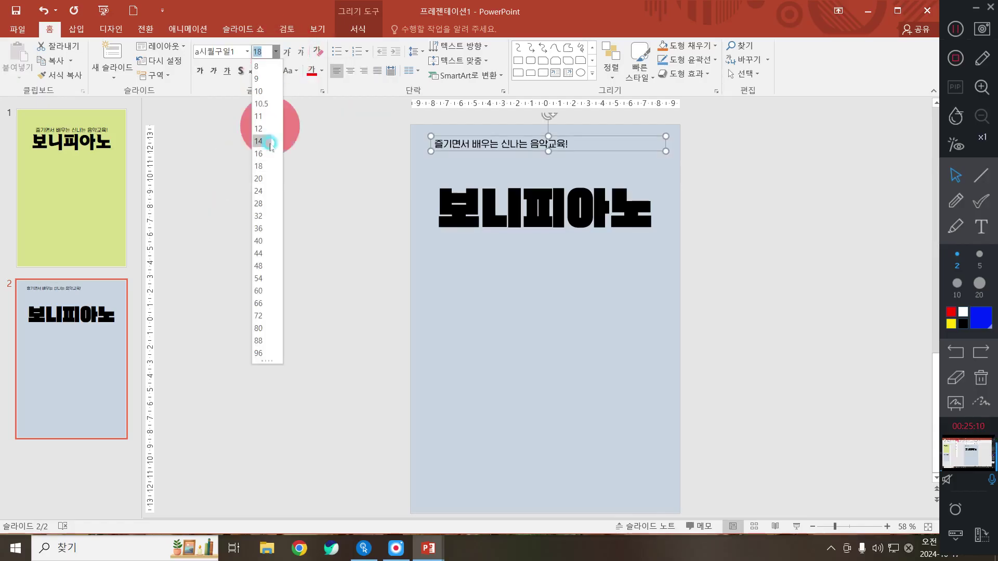
click(264, 190)
click(95, 138)
click(470, 163)
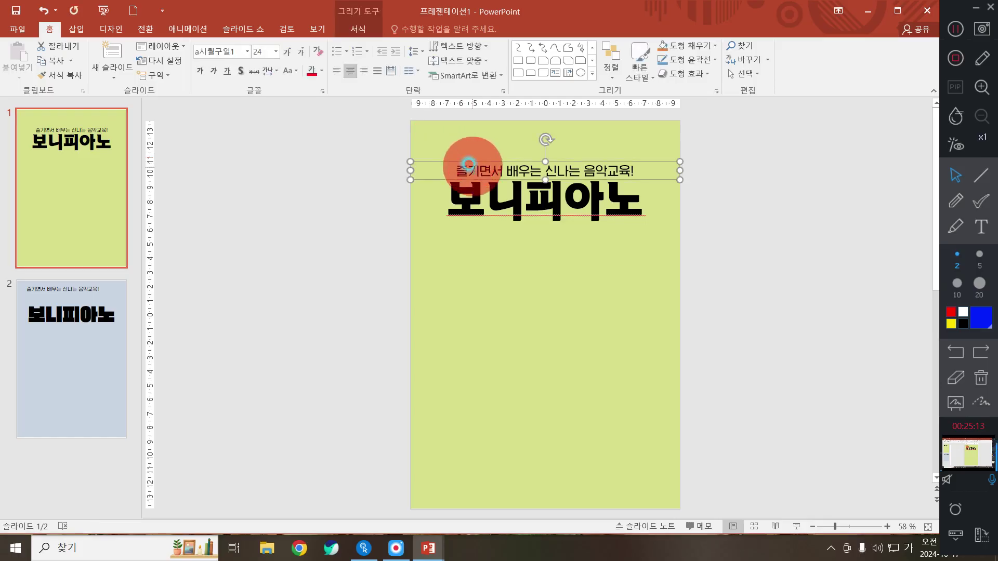
click(67, 312)
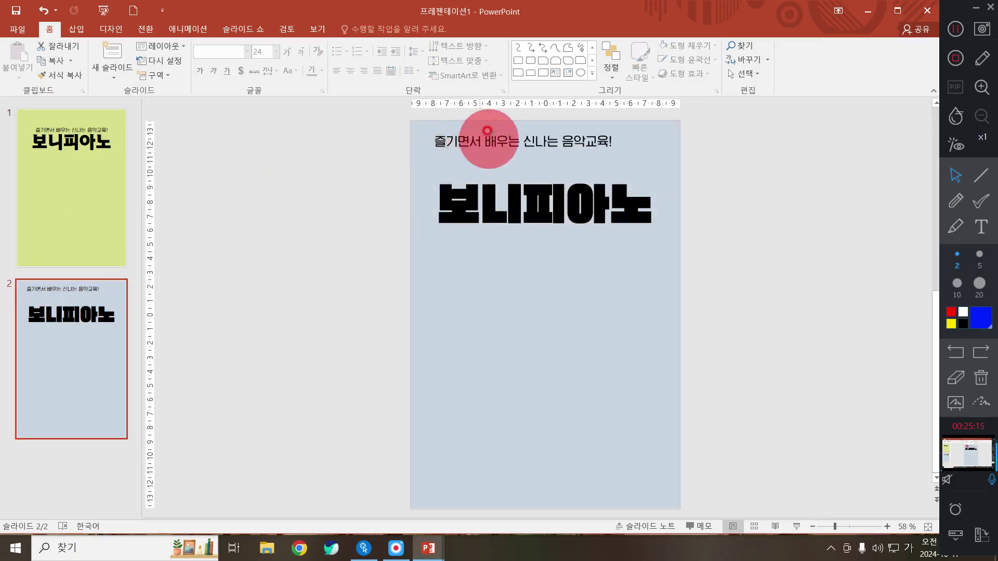
Centre the slide 2 tagline in its text box and stretch the box across the full slide width.
click(494, 142)
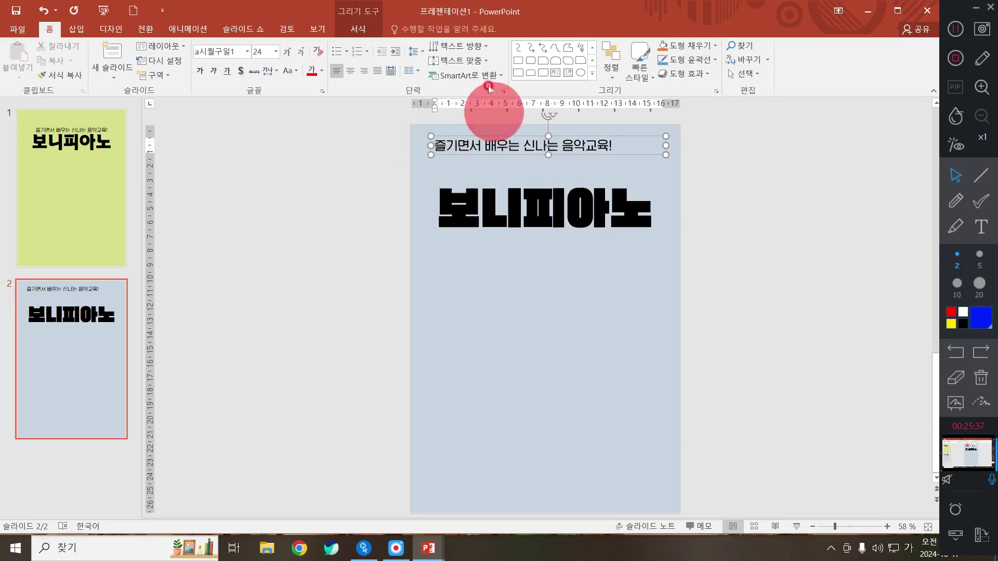
click(466, 135)
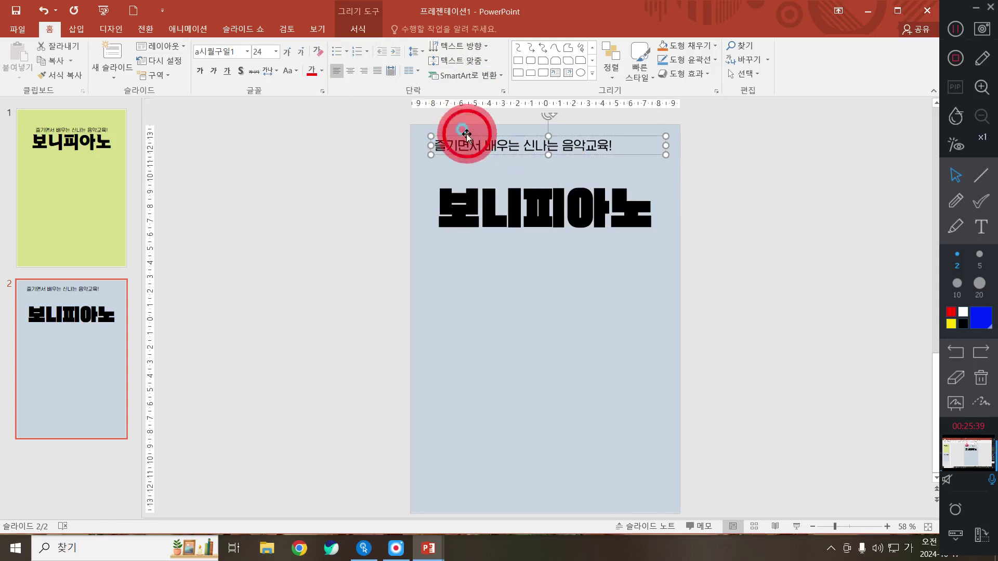
click(359, 70)
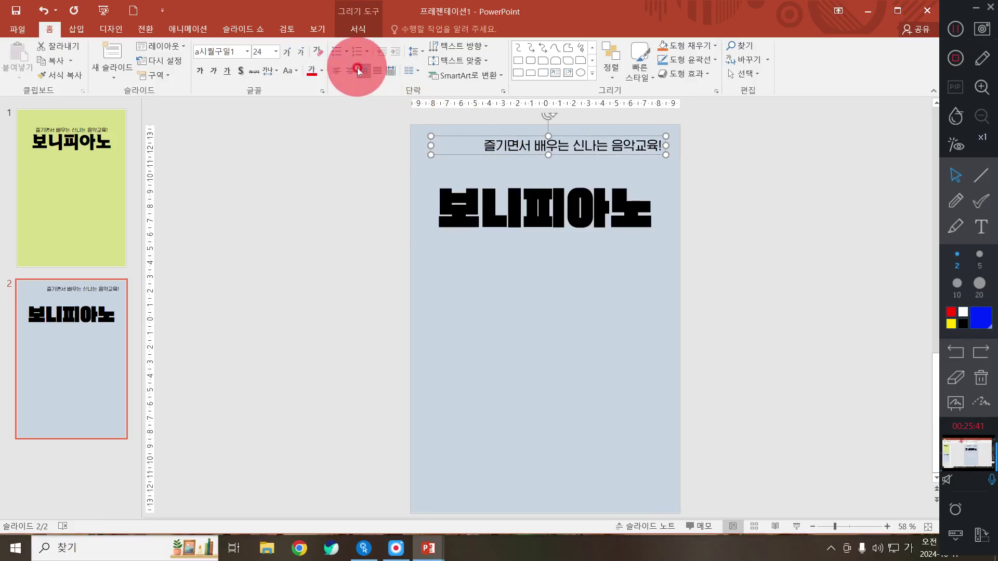
click(351, 70)
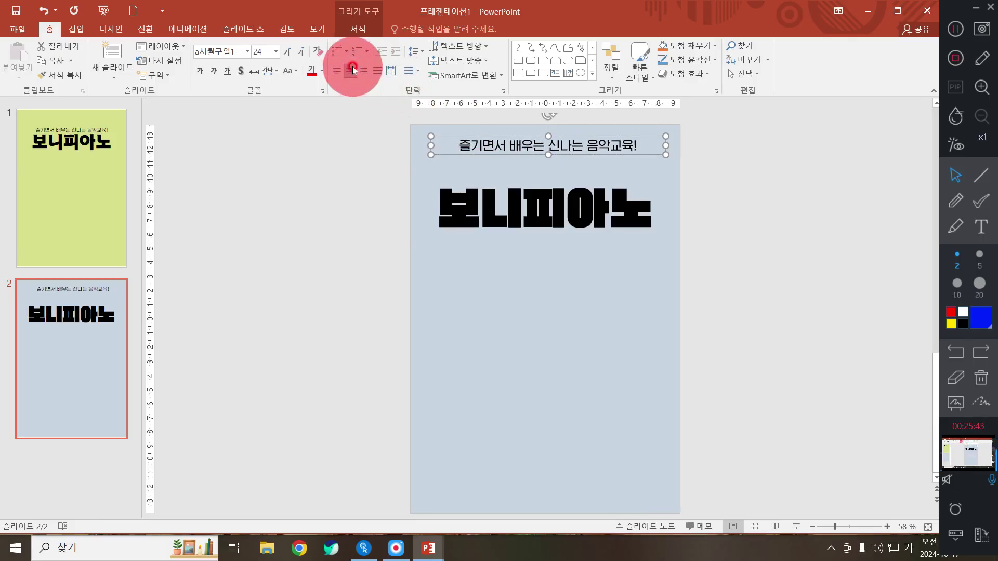
click(413, 143)
drag(414, 144, 407, 138)
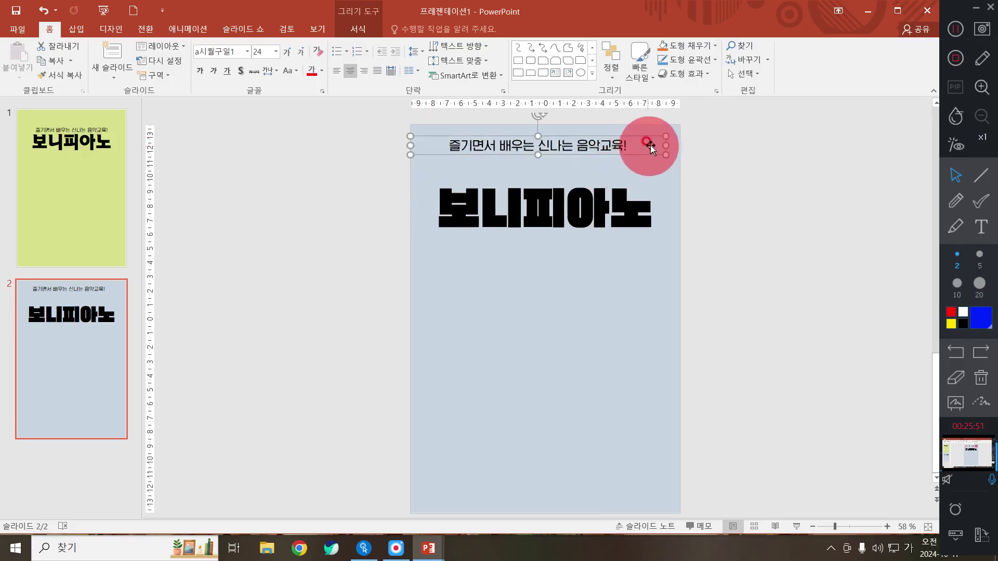
drag(663, 146, 680, 147)
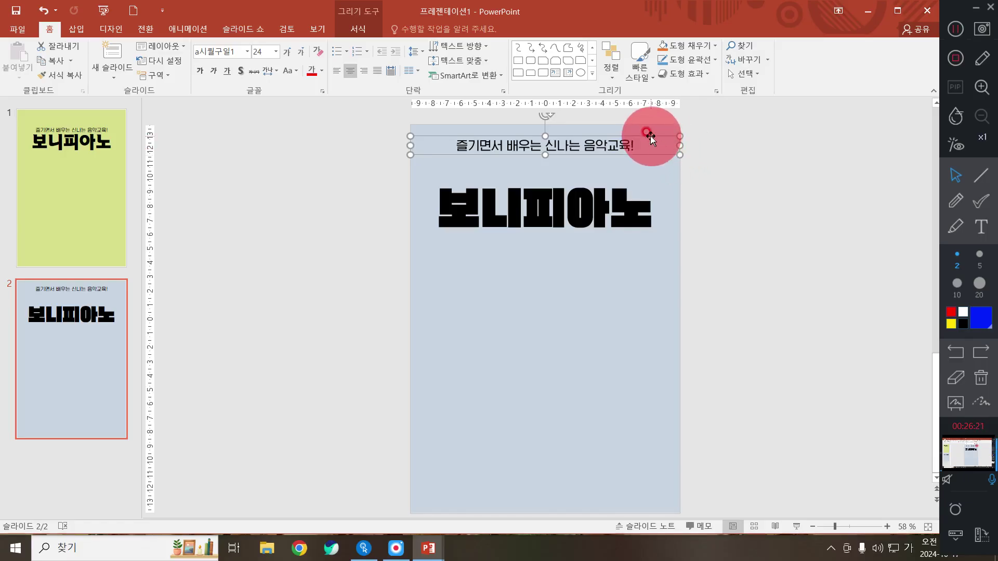
Move the tagline down on slide 2 so it sits directly above the 보니피아노 title.
drag(650, 138, 651, 156)
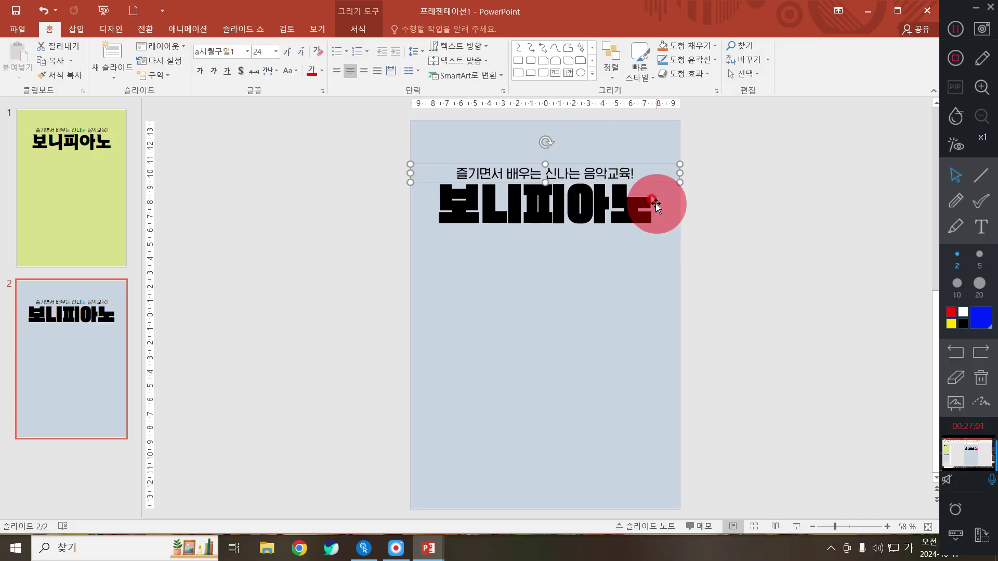
click(644, 263)
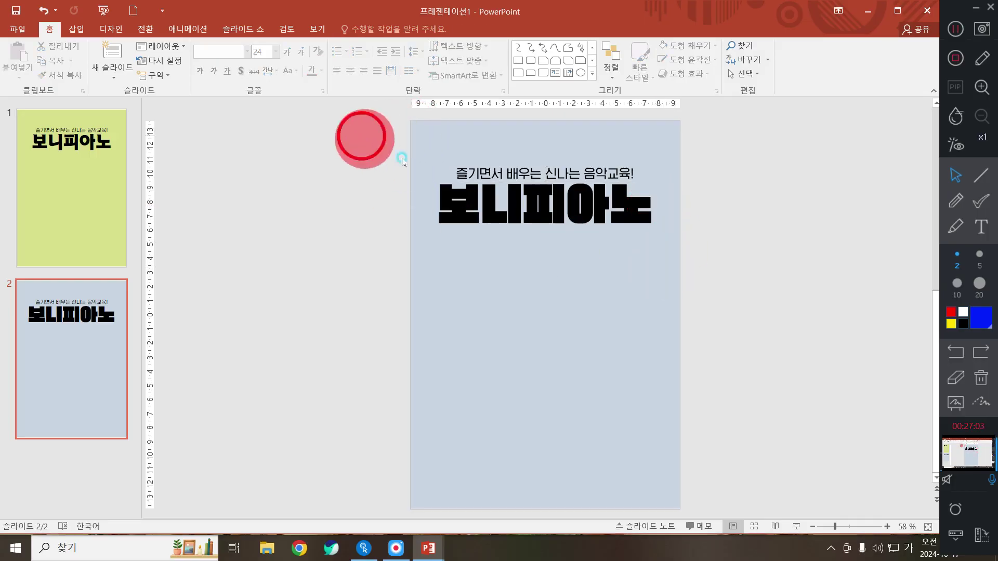
drag(401, 160, 775, 265)
click(677, 275)
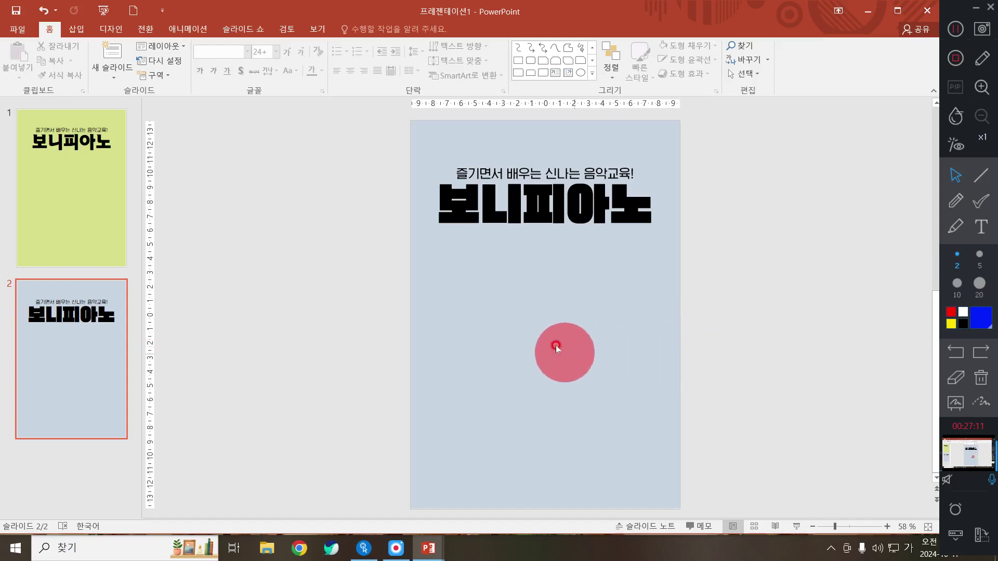
click(572, 195)
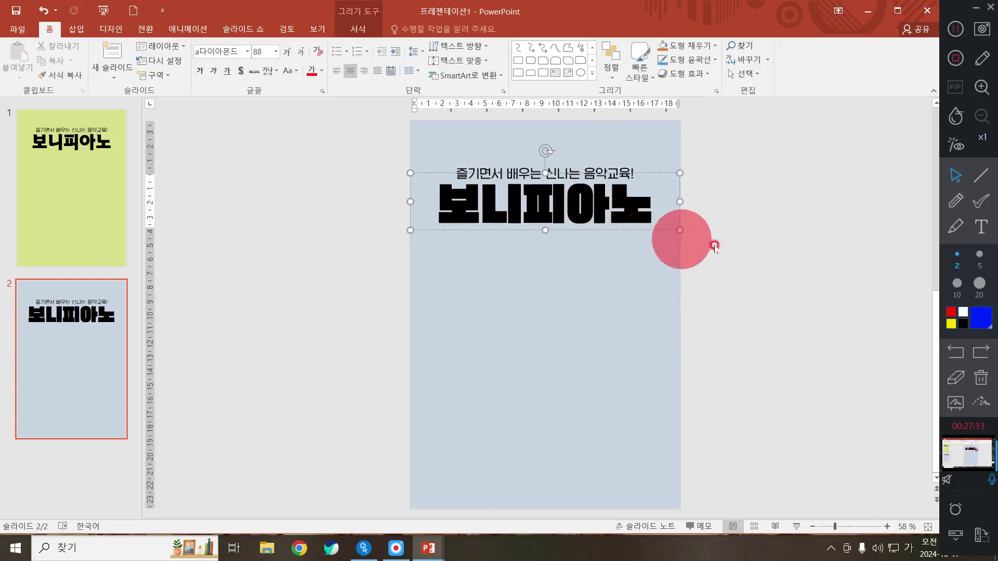
click(702, 219)
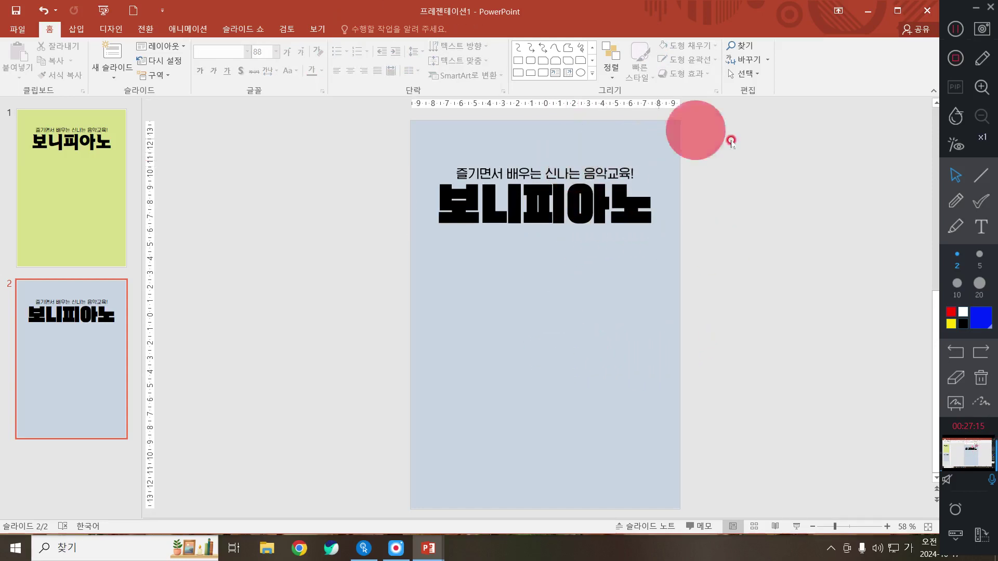
Magnify the screen to 200% and compare the fonts and sizes of the tagline and title on slide 2.
click(951, 202)
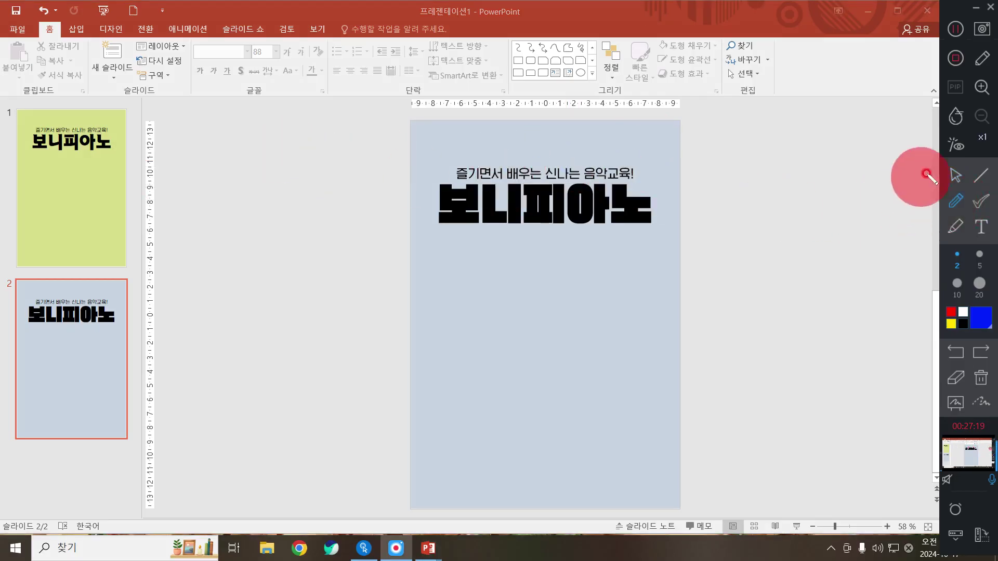
click(949, 175)
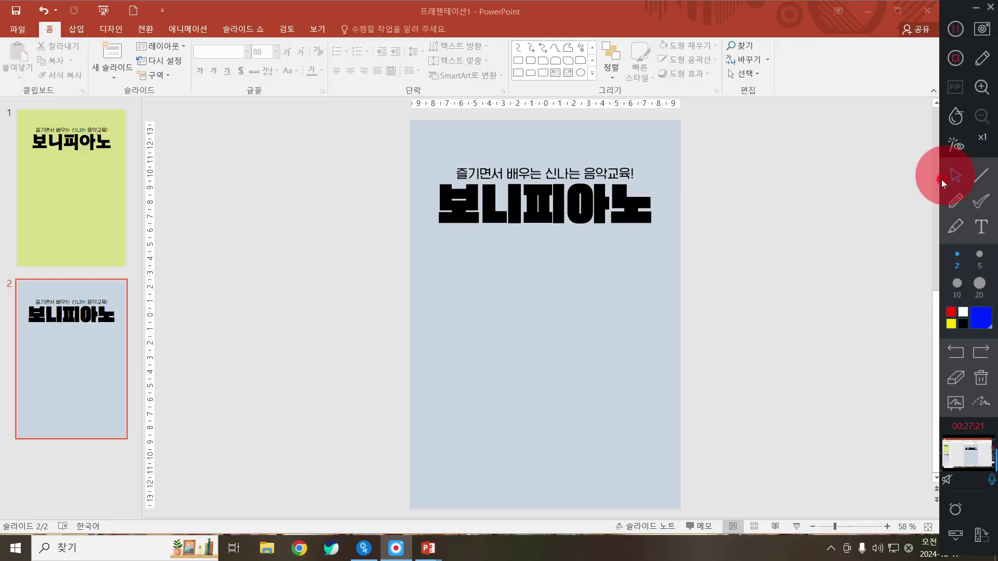
key(super+plus)
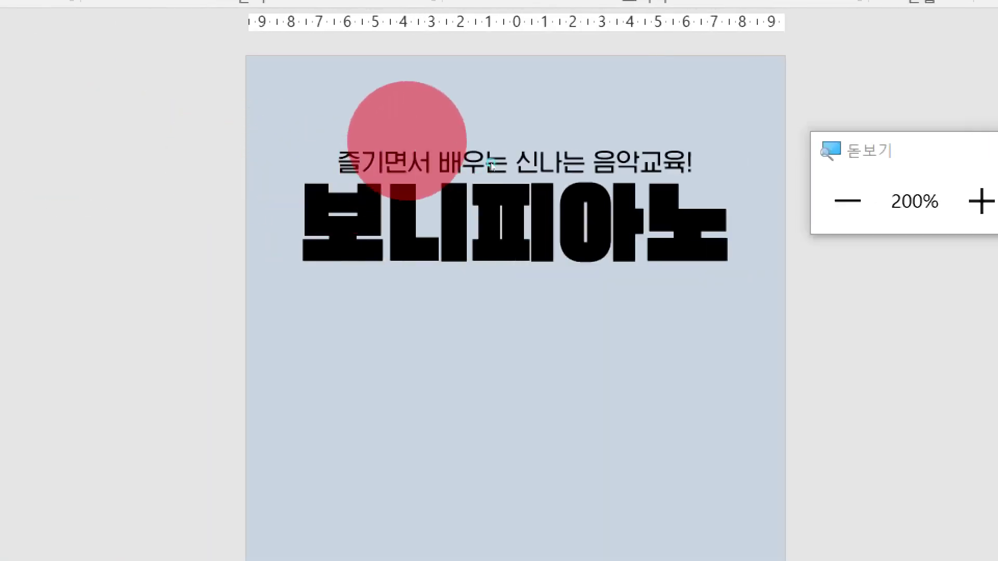
click(488, 166)
click(398, 238)
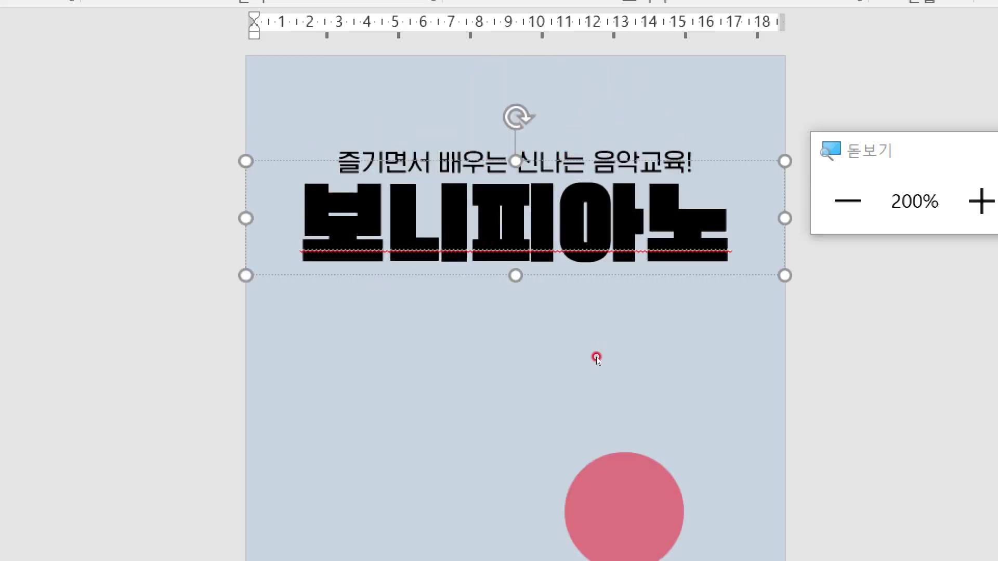
scroll(596, 357, down, 1)
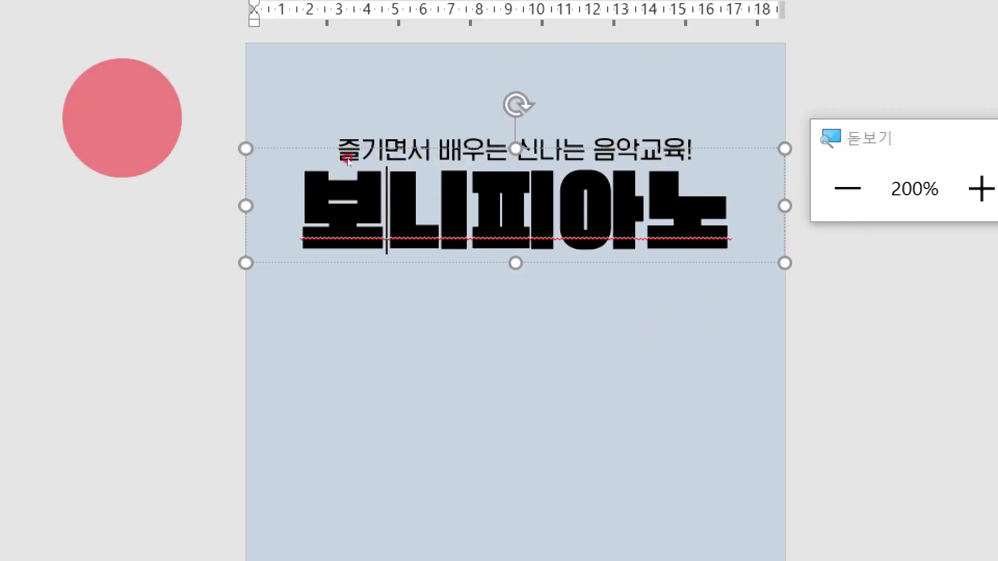
click(123, 117)
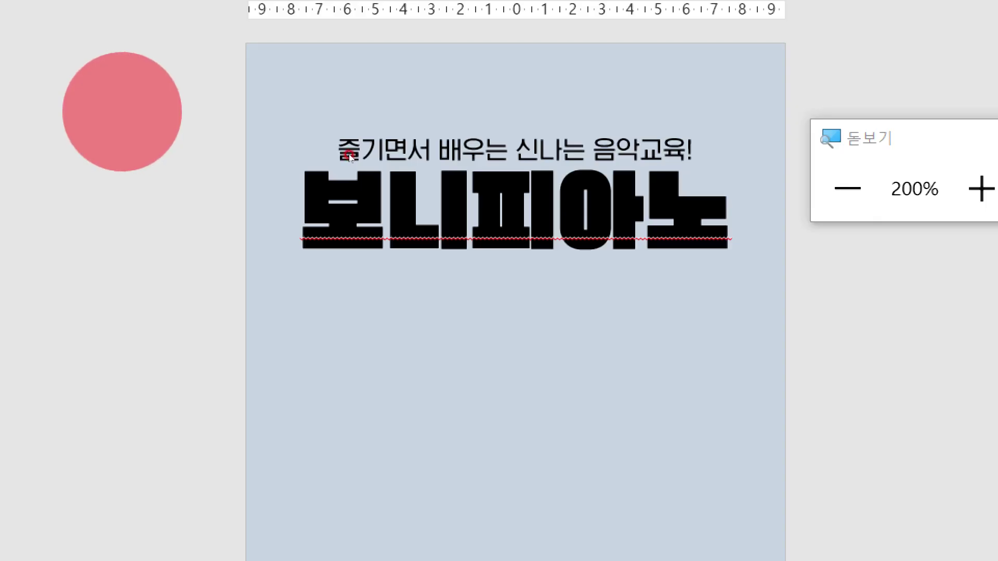
click(486, 205)
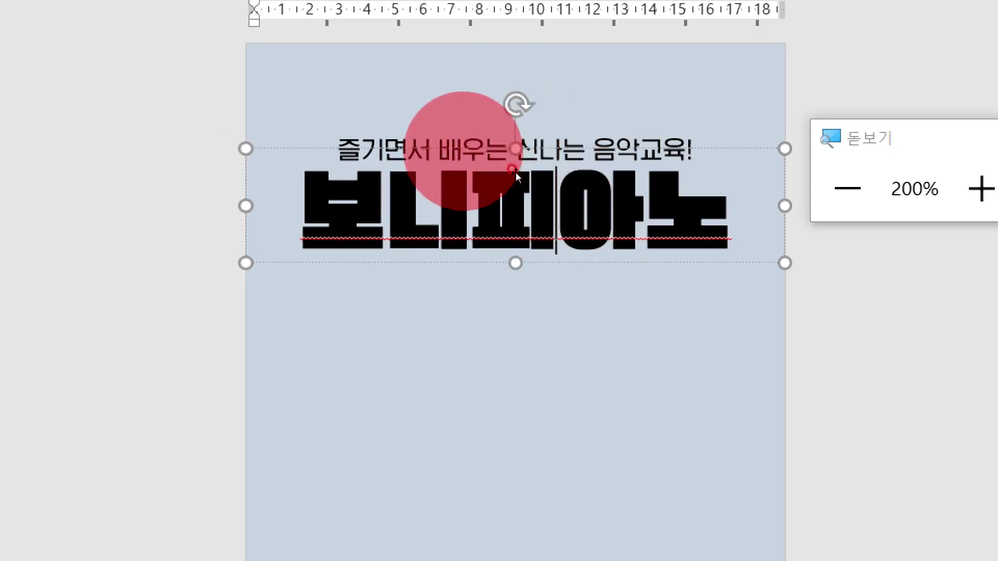
click(450, 141)
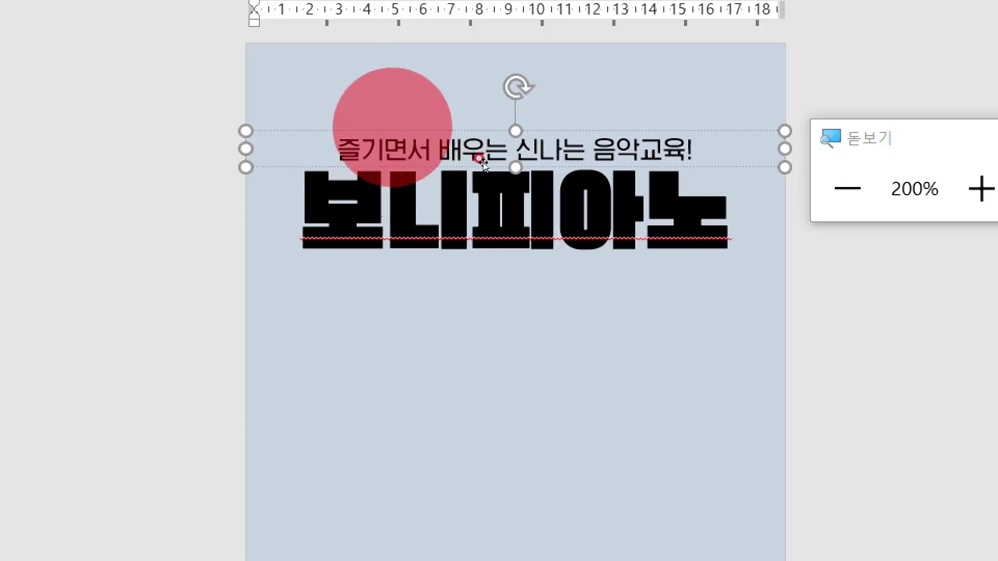
key(Escape)
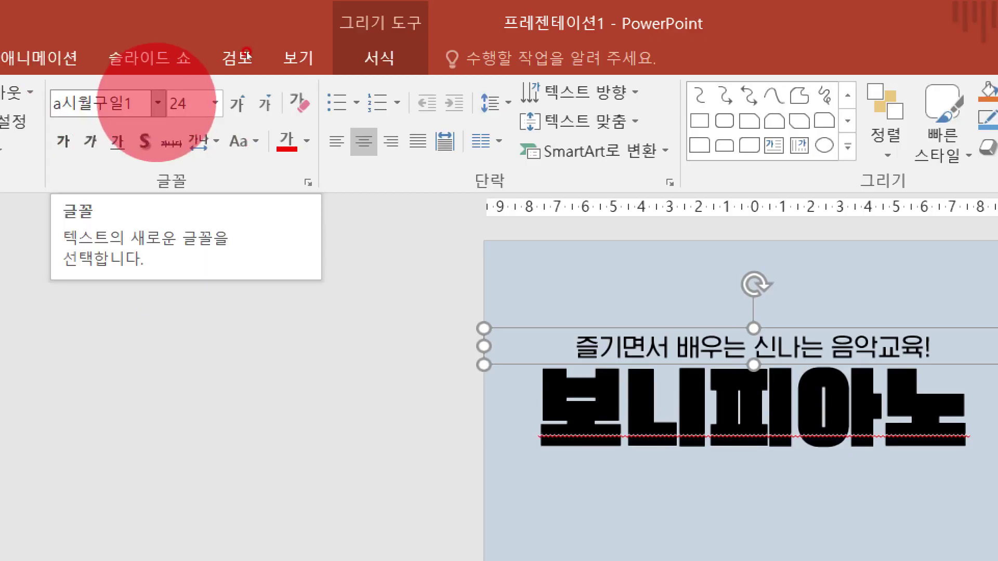
drag(543, 406, 623, 406)
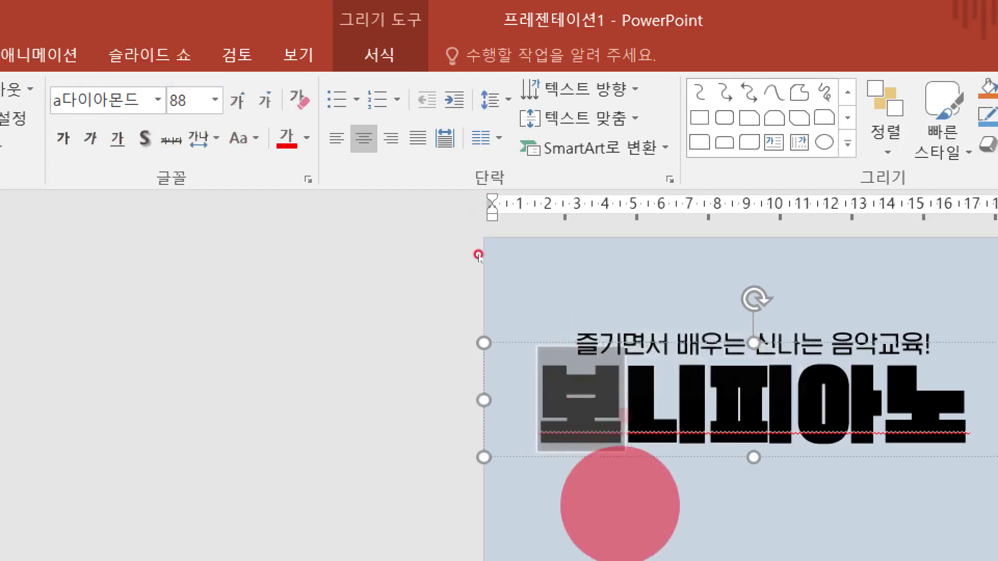
click(516, 236)
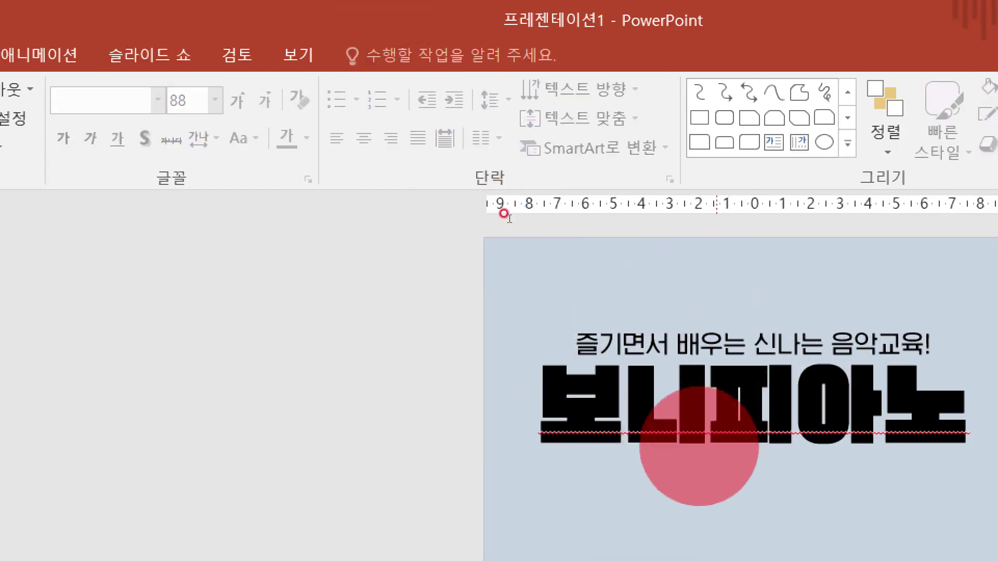
key(Tab)
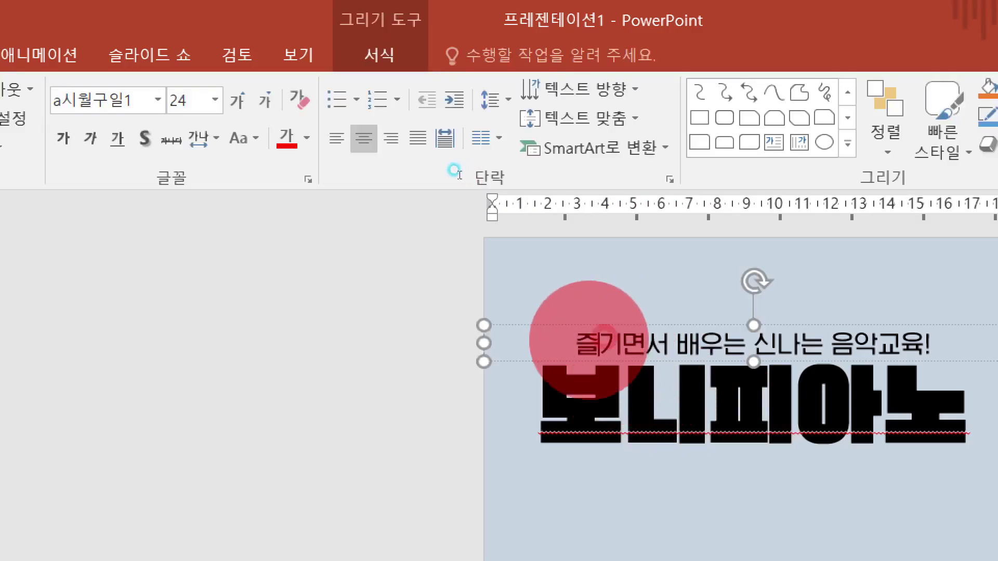
Set the font of the slide 2 tagline above the title to 나눔고딕 and return the screen to normal magnification.
drag(567, 343, 644, 338)
key(ctrl+z)
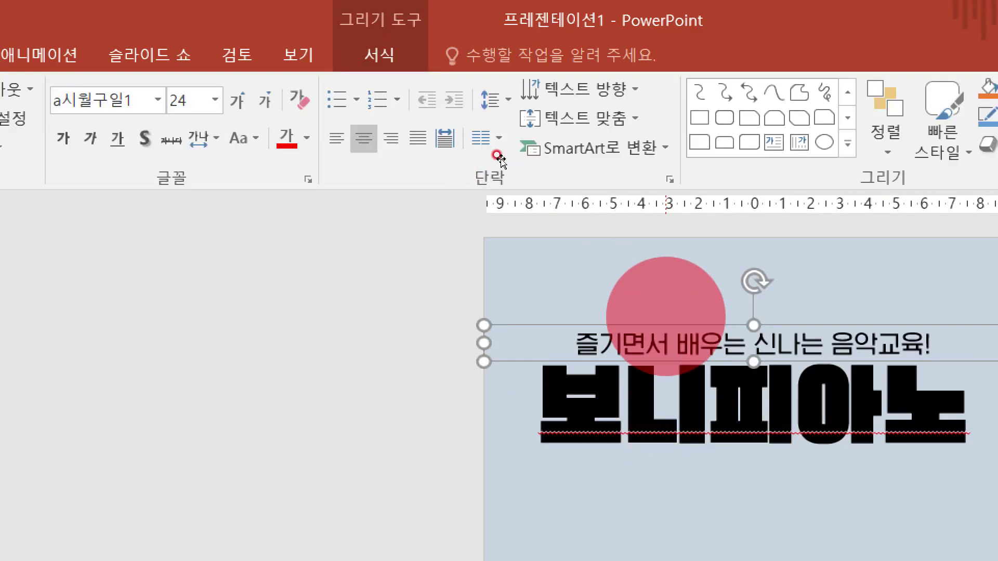
click(157, 99)
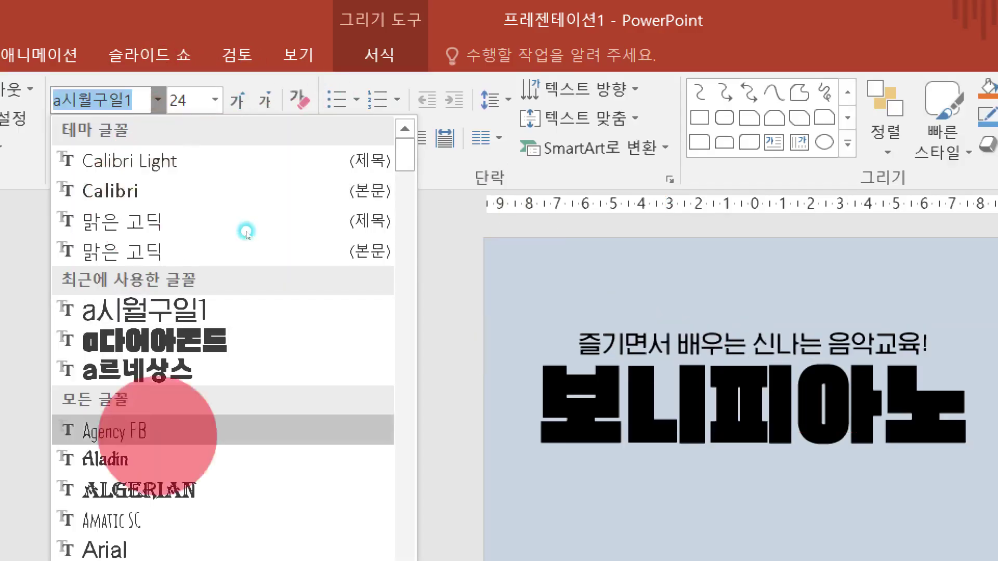
scroll(246, 229, down, 10)
scroll(312, 291, down, 20)
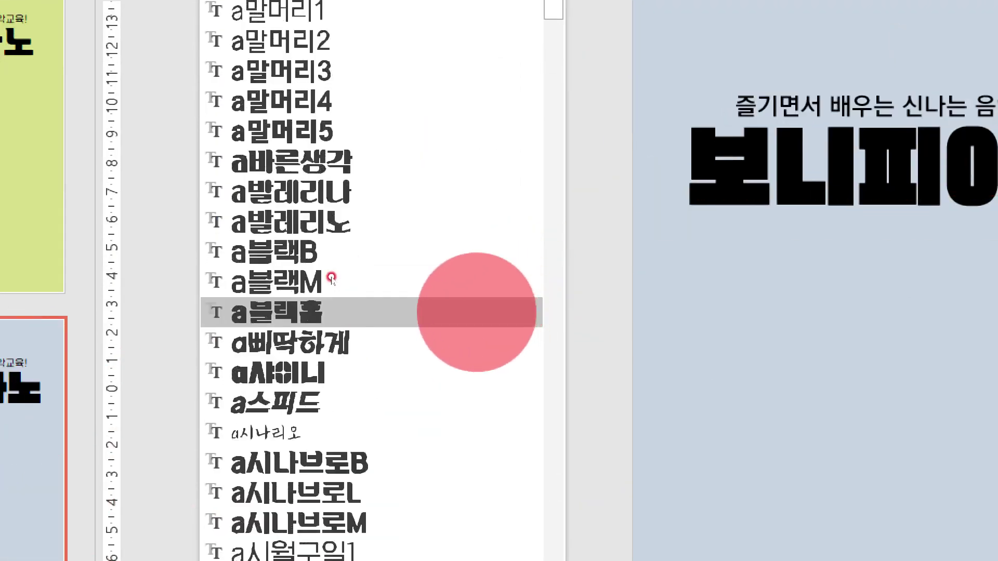
scroll(325, 281, down, 9)
scroll(307, 249, up, 5)
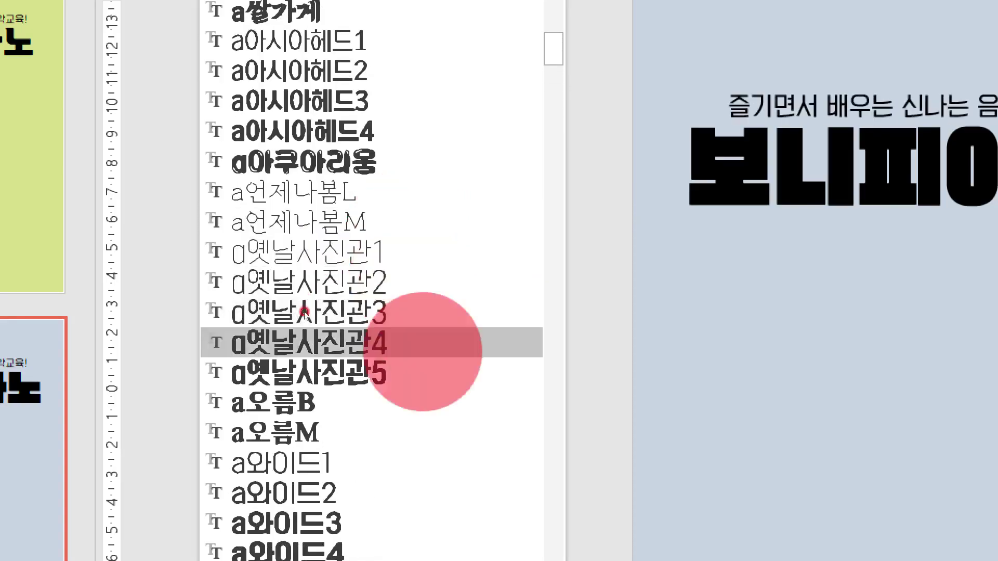
scroll(311, 322, down, 20)
scroll(279, 301, down, 20)
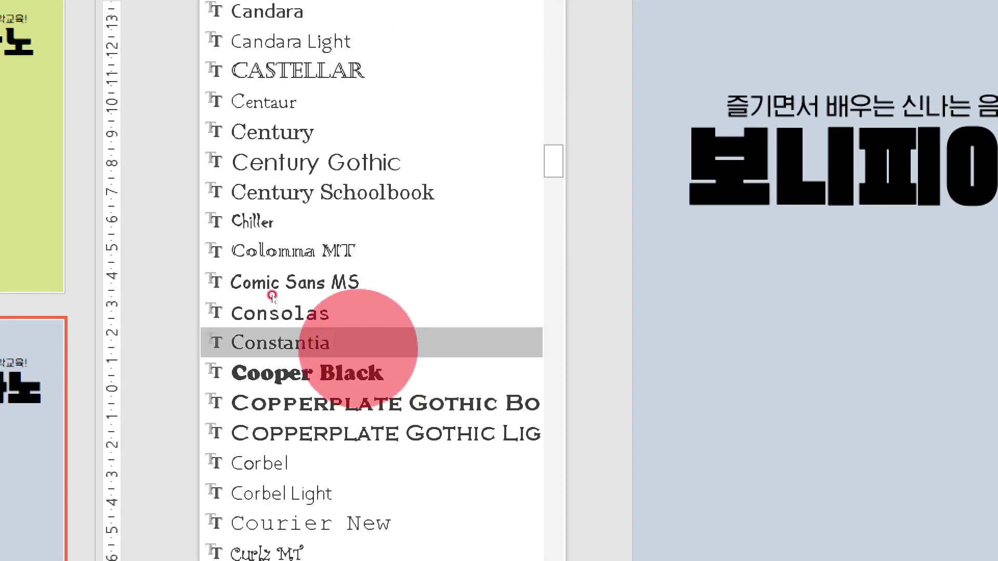
scroll(268, 292, down, 20)
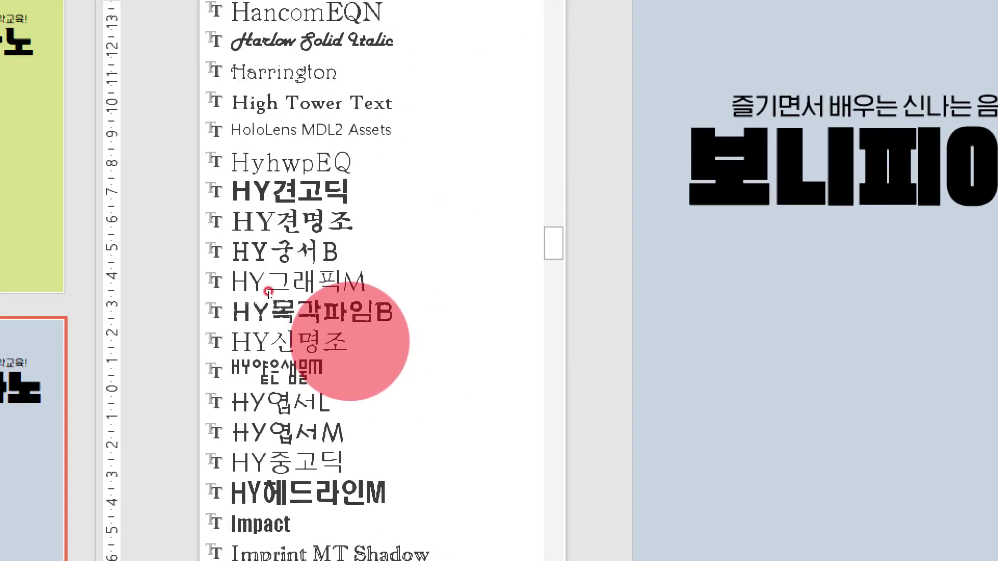
scroll(255, 287, down, 20)
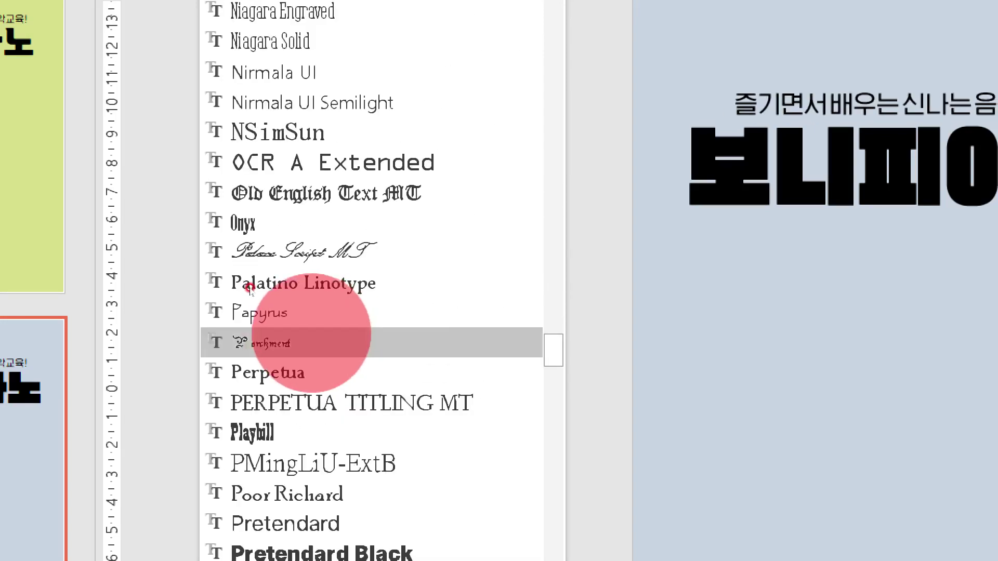
scroll(240, 297, down, 15)
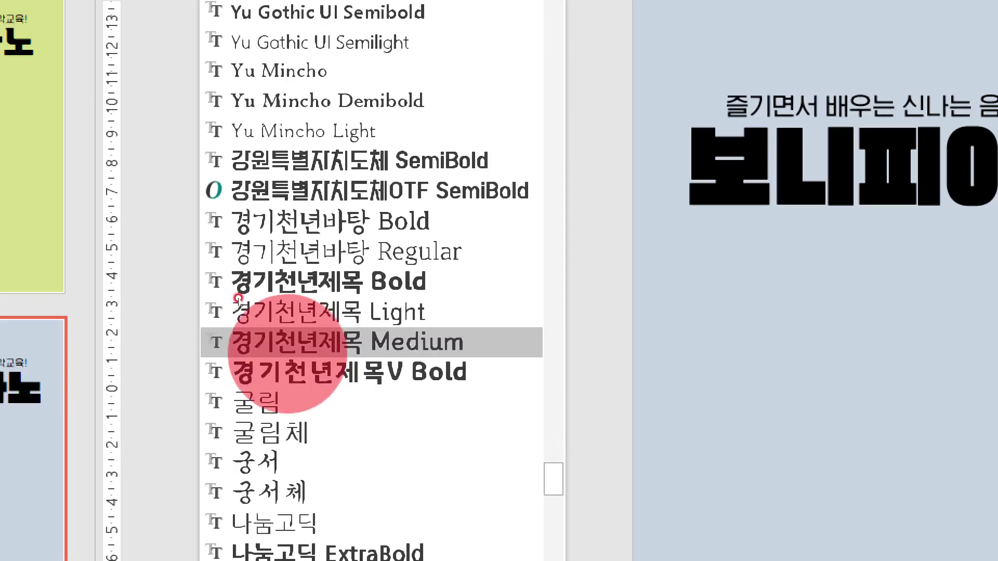
scroll(304, 277, up, 1)
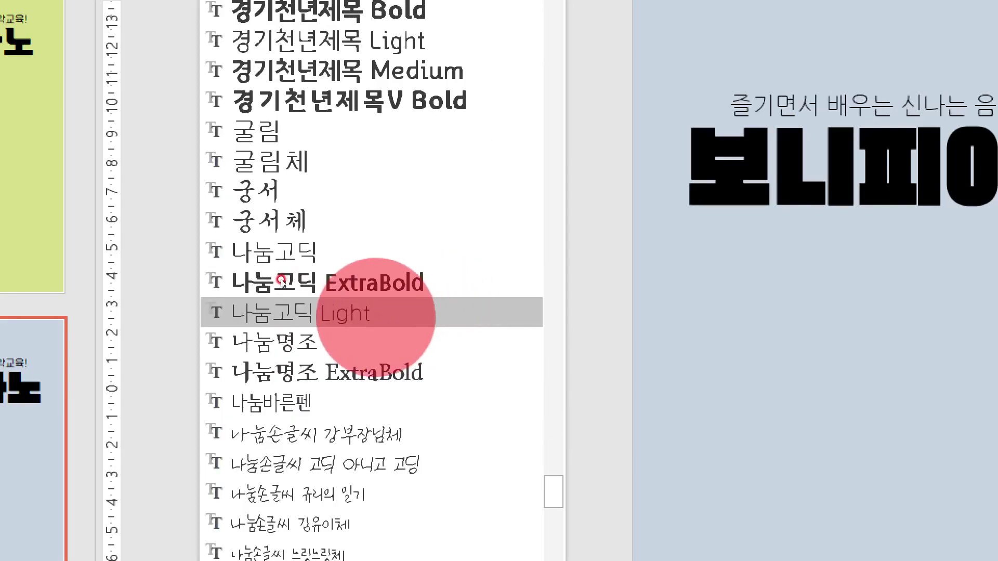
click(234, 248)
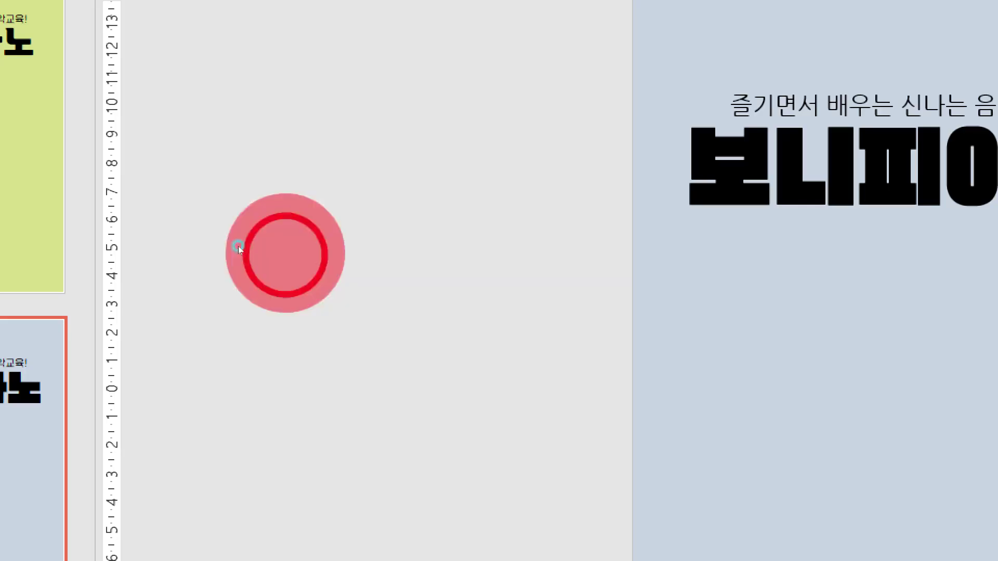
key(super+Escape)
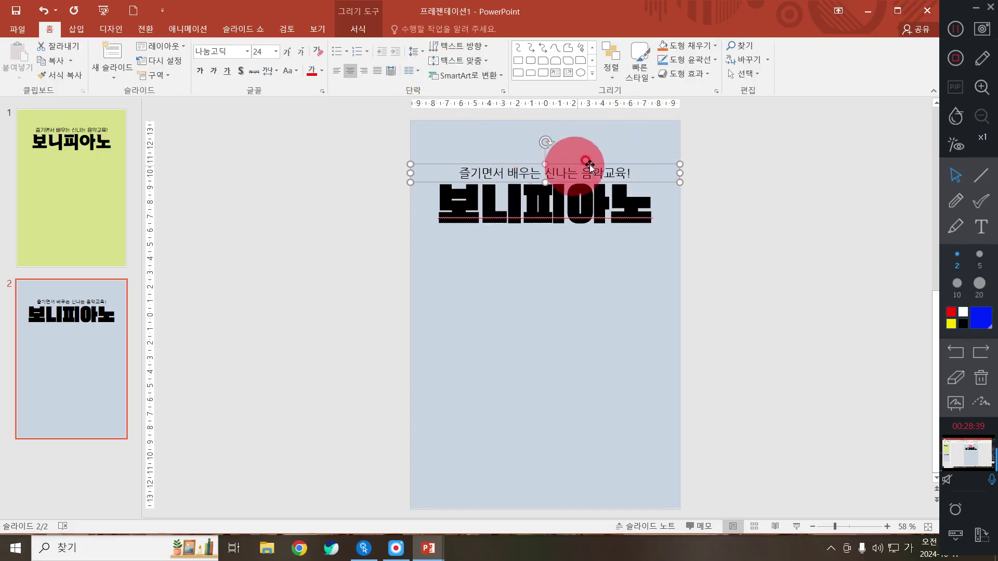
click(768, 204)
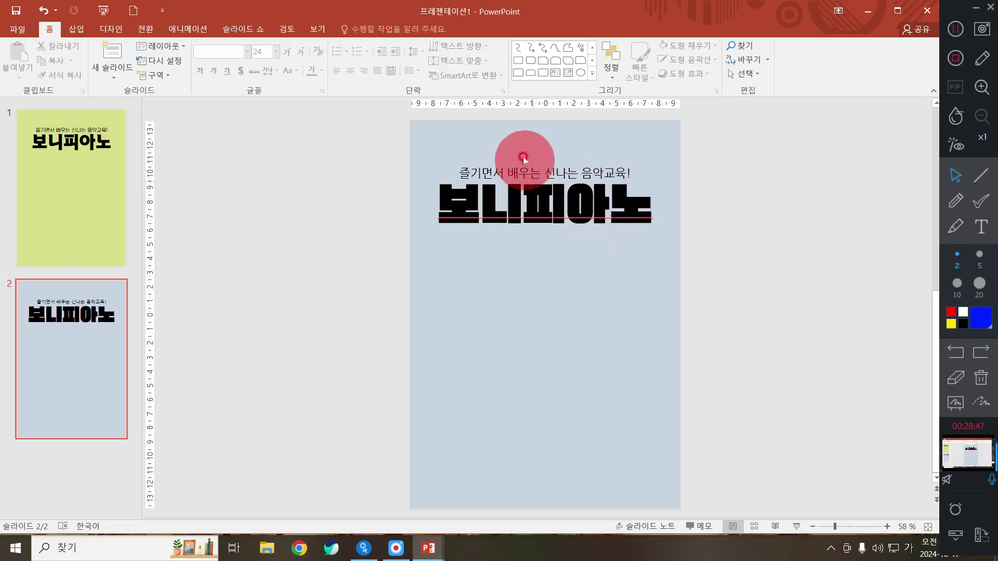
click(540, 173)
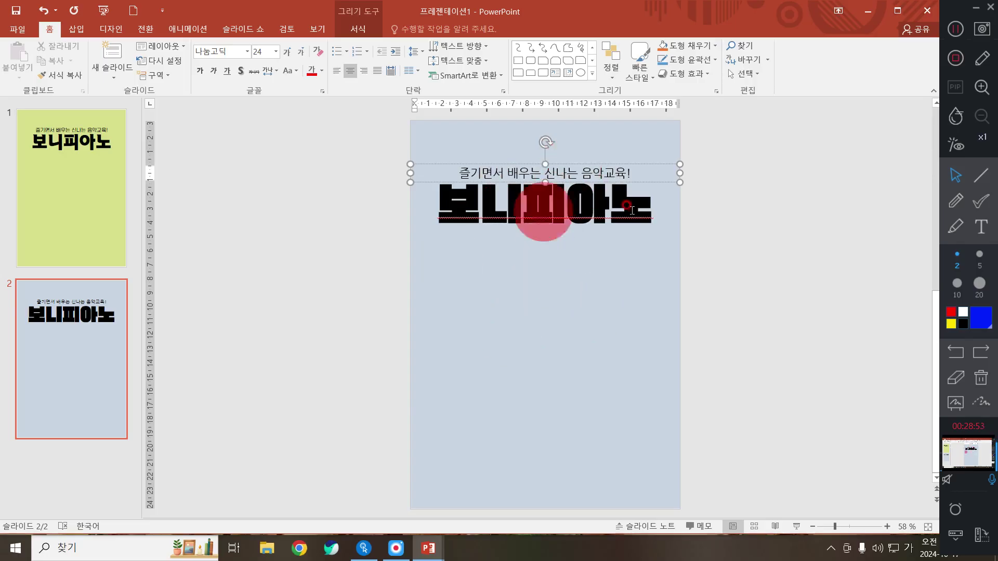
click(746, 161)
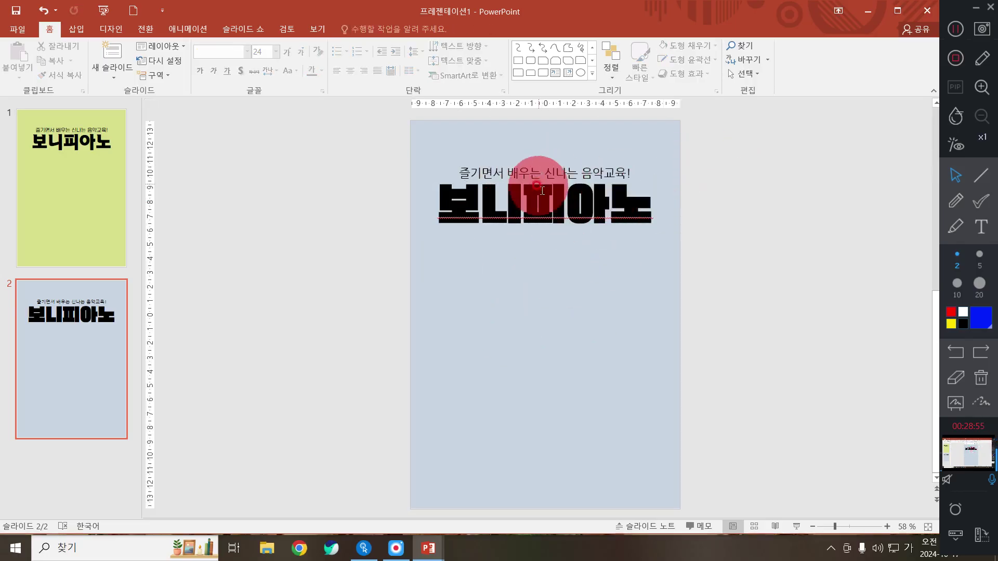
click(541, 165)
click(738, 165)
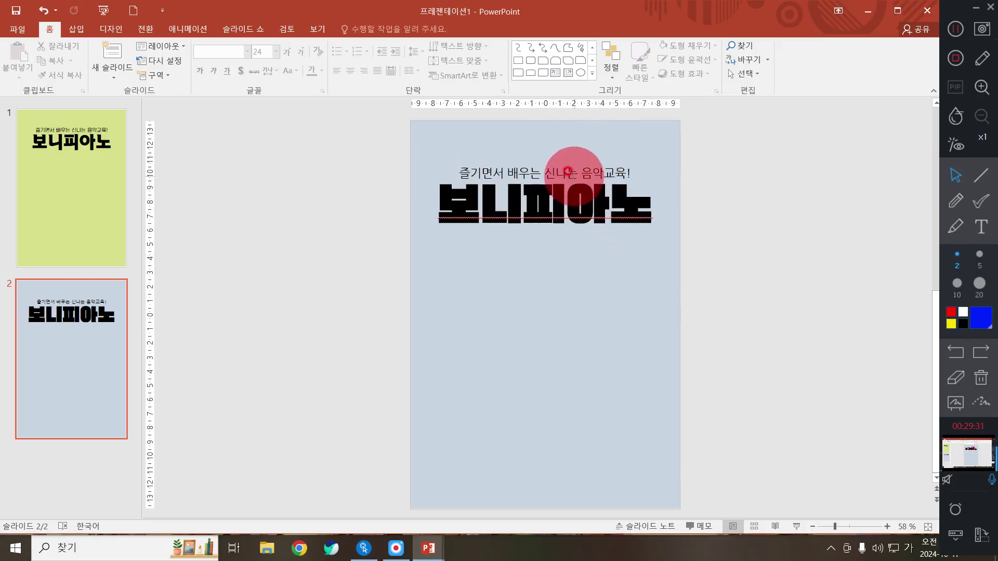
click(547, 177)
drag(548, 180, 550, 175)
key(ctrl+z)
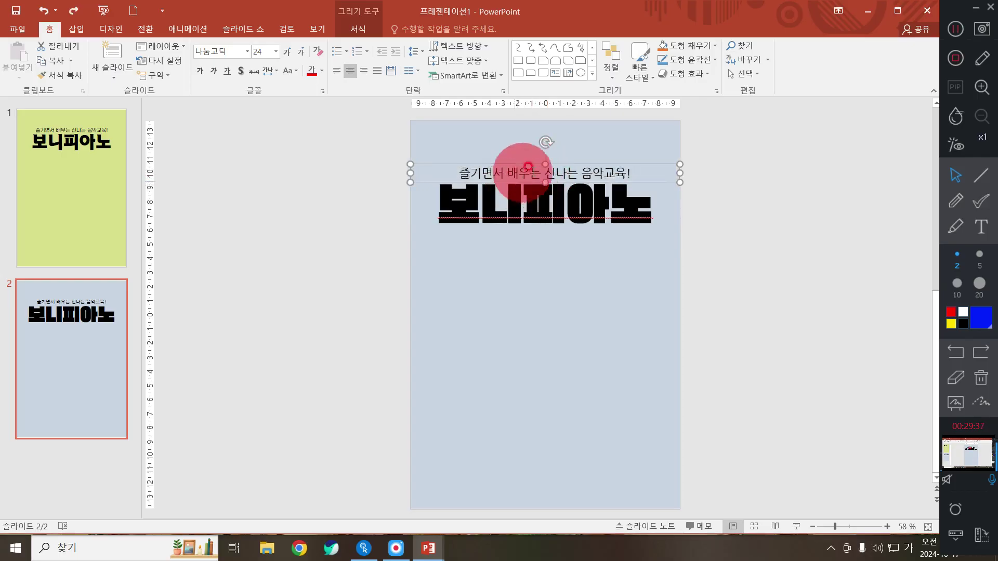
Copy the slide 2 tagline text box straight down to a spot just below the 보니피아노 title.
click(728, 172)
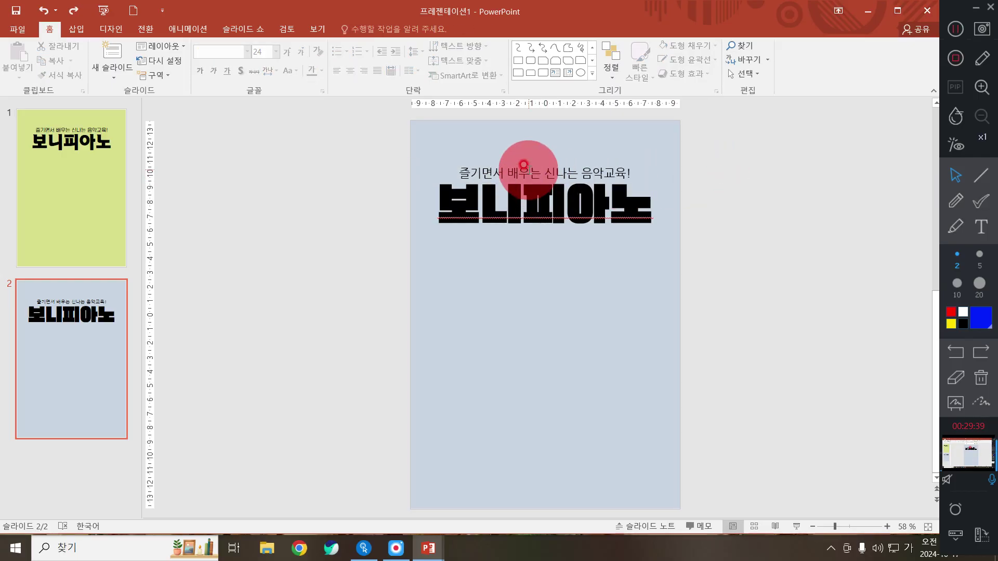
drag(523, 165, 526, 256)
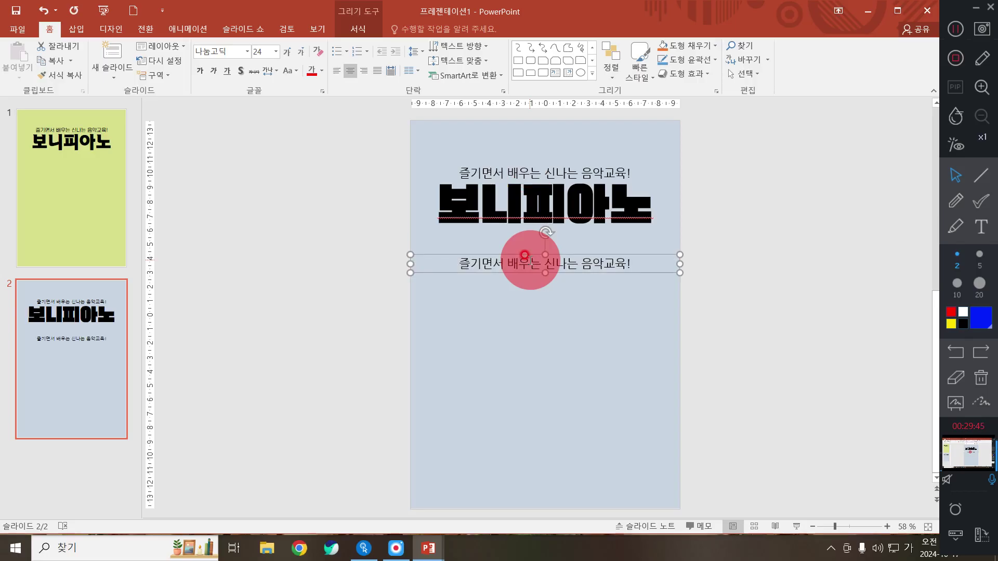
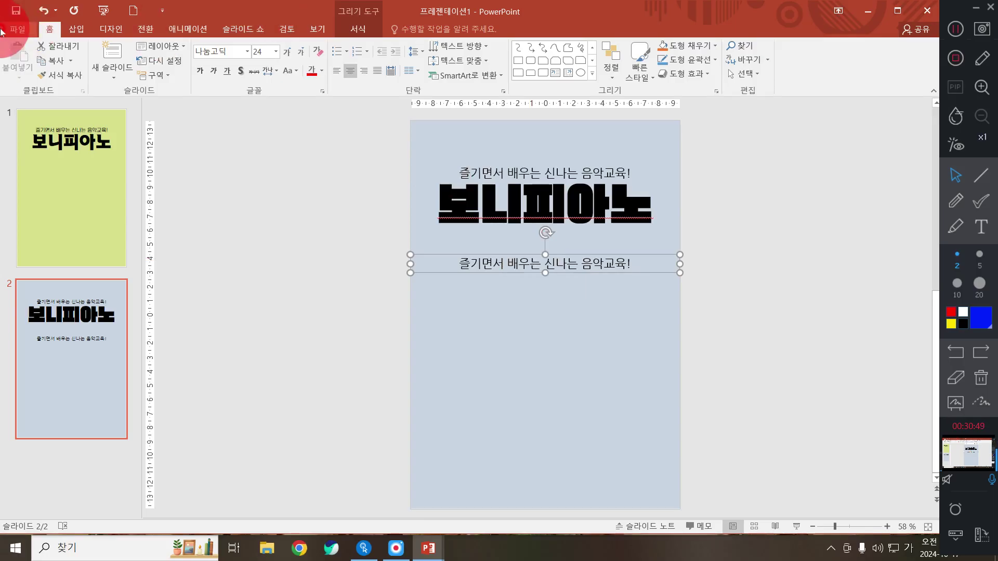
click(18, 29)
click(22, 28)
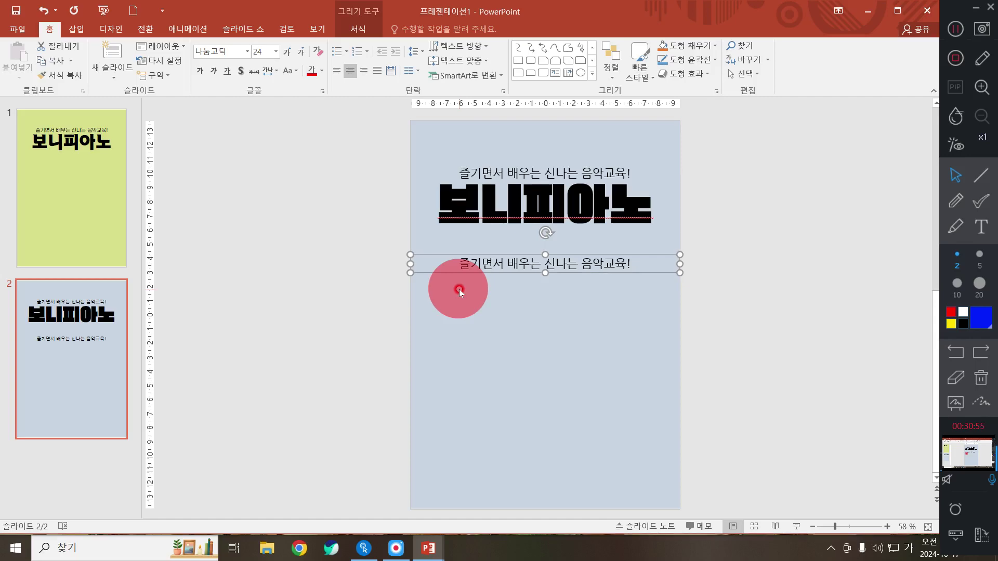
click(13, 27)
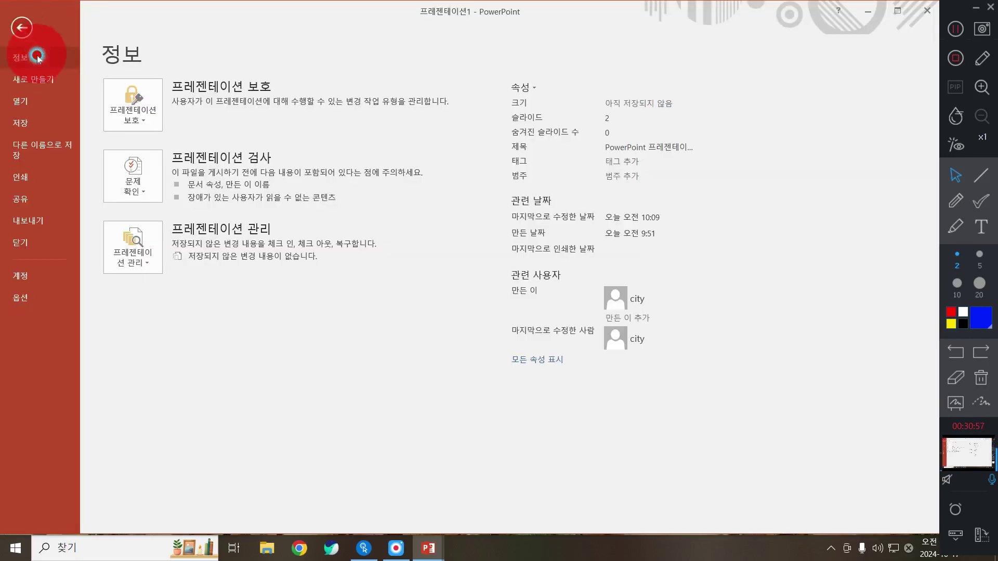
click(21, 99)
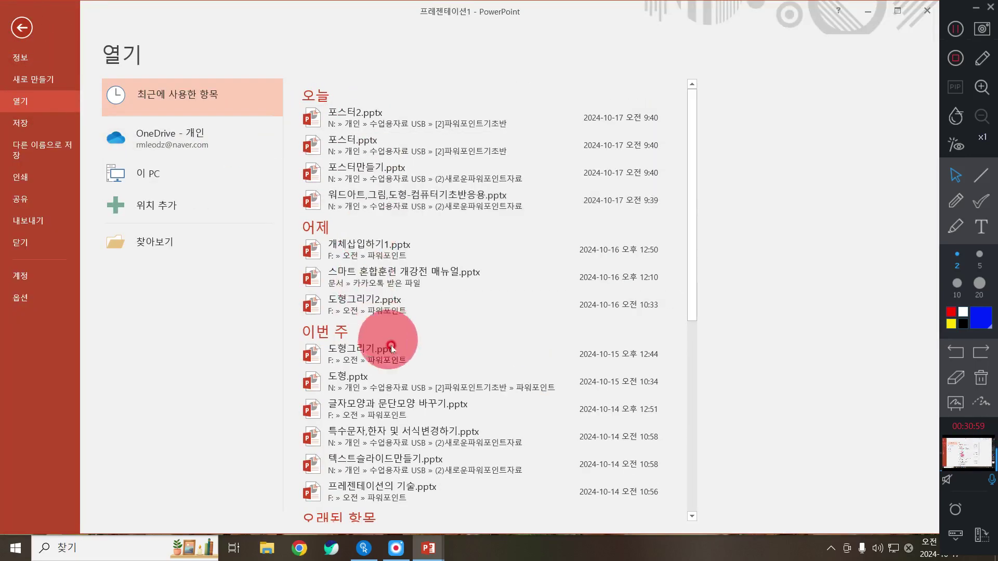
click(375, 307)
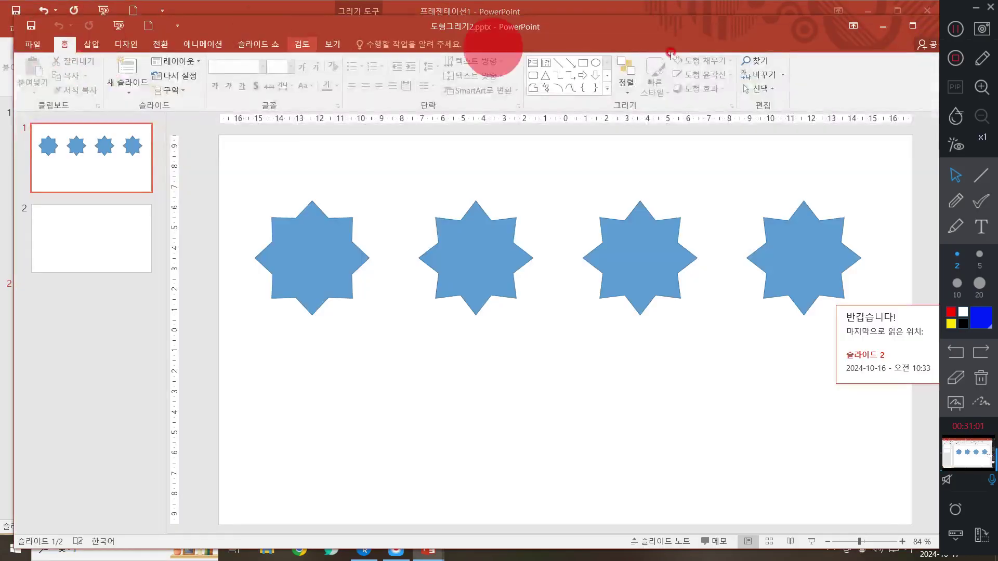
drag(763, 26, 684, 77)
click(852, 79)
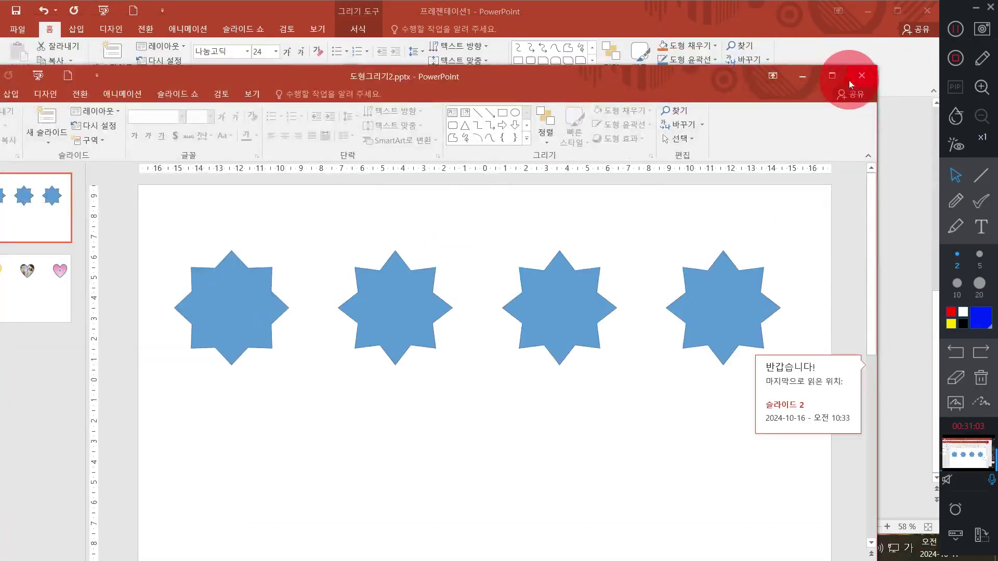
Open the recent presentation 도형.pptx and display slide 2 about the shortcuts used with shapes.
click(28, 30)
click(55, 102)
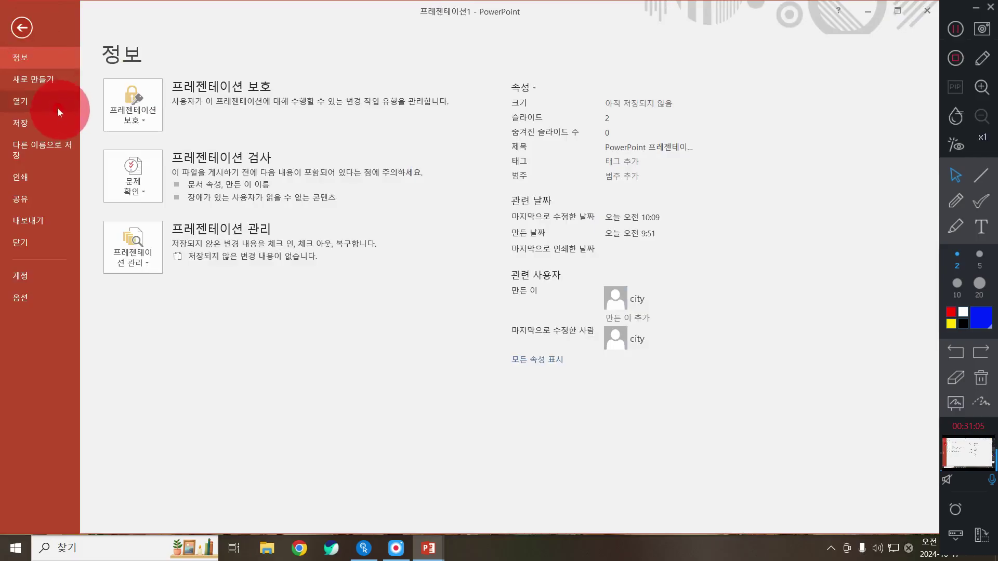
click(369, 377)
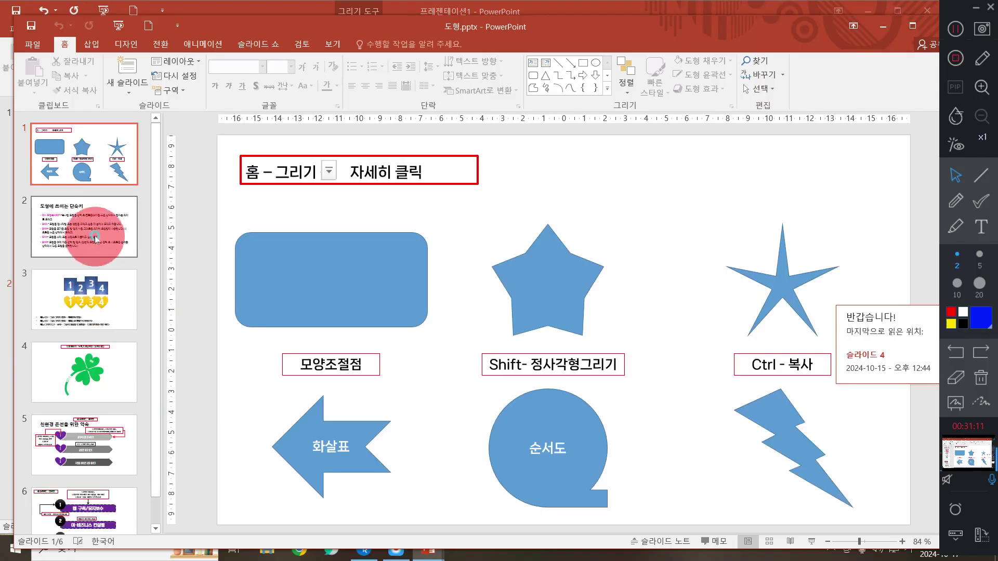
click(95, 238)
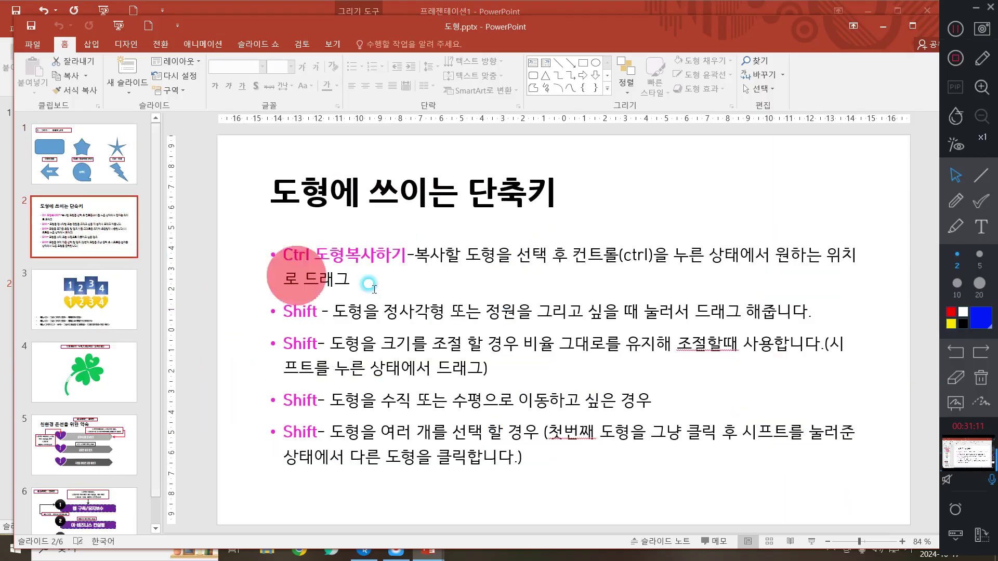
Review the Ctrl copy and Shift shortcut descriptions on the 도형에 쓰이는 단축키 slide and close 도형.pptx.
click(392, 249)
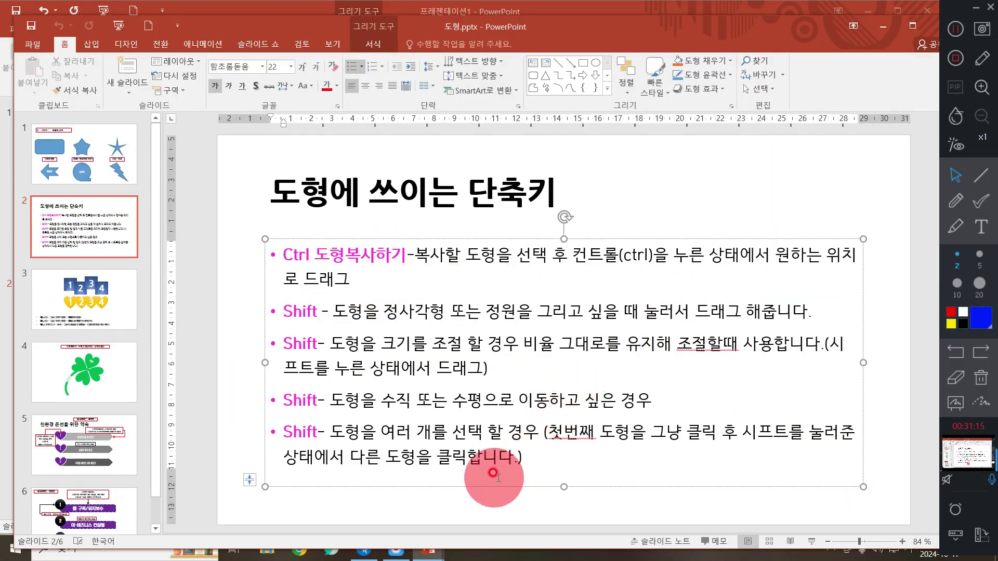
drag(314, 411, 650, 470)
click(670, 344)
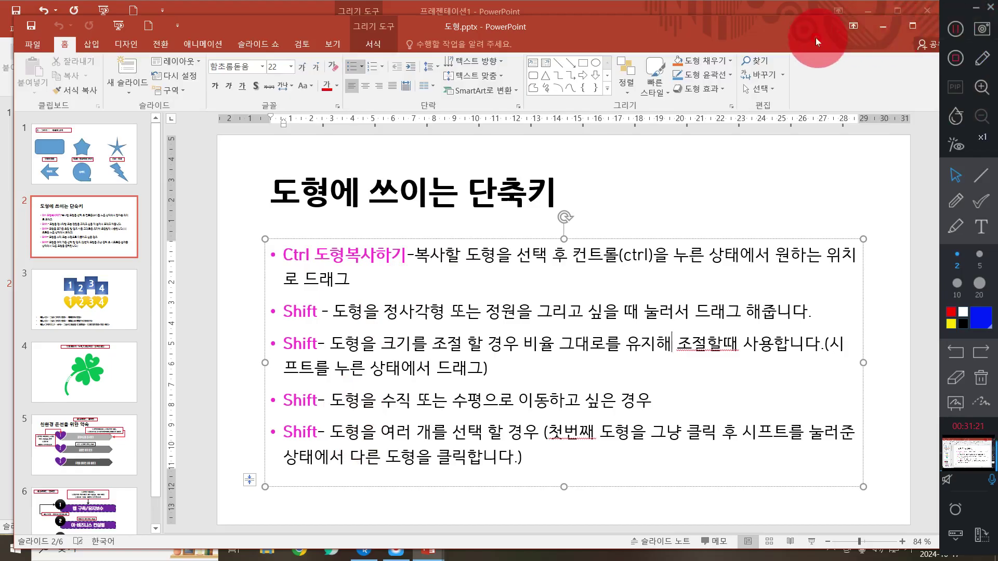
drag(817, 29, 749, 43)
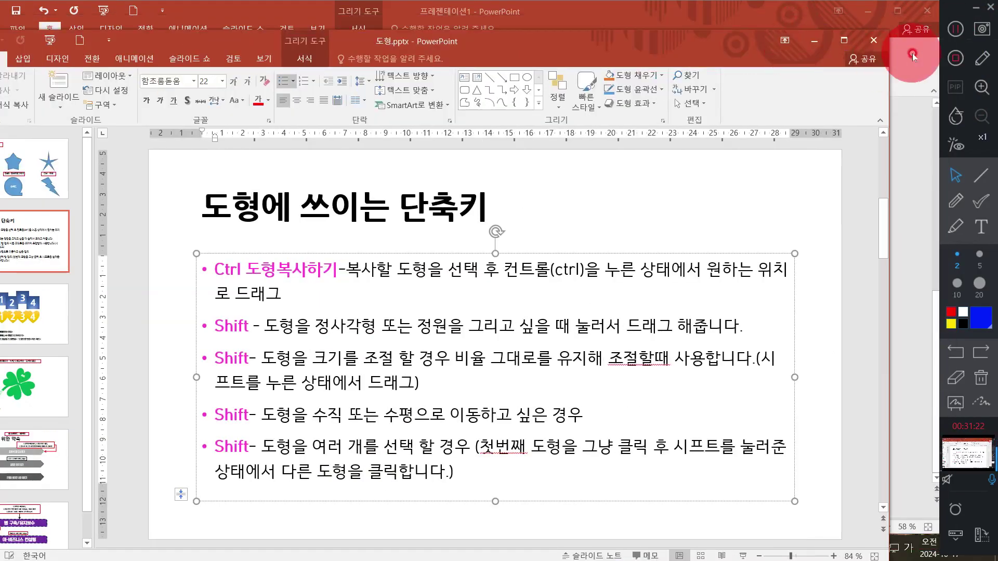
click(874, 40)
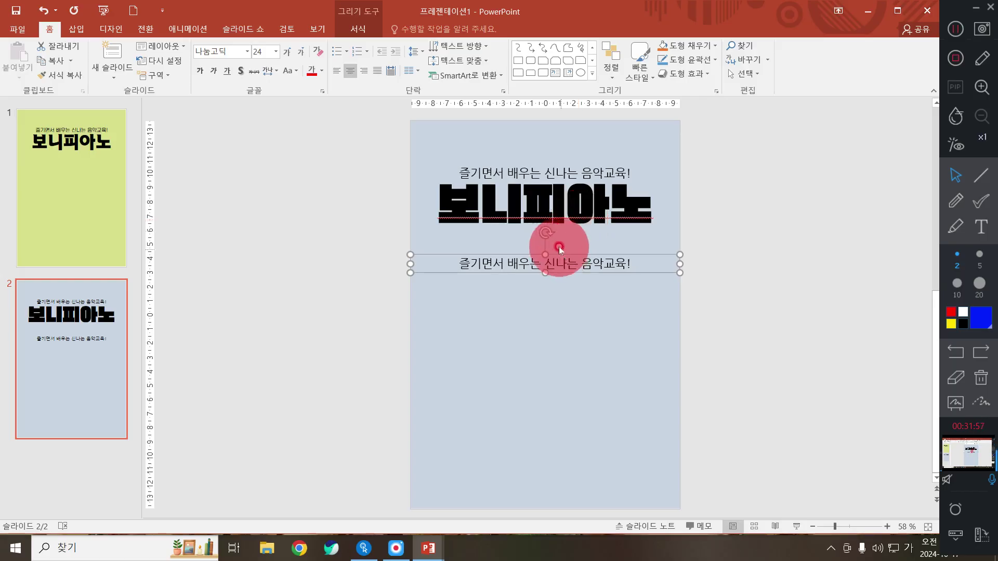
click(545, 263)
click(769, 204)
click(572, 271)
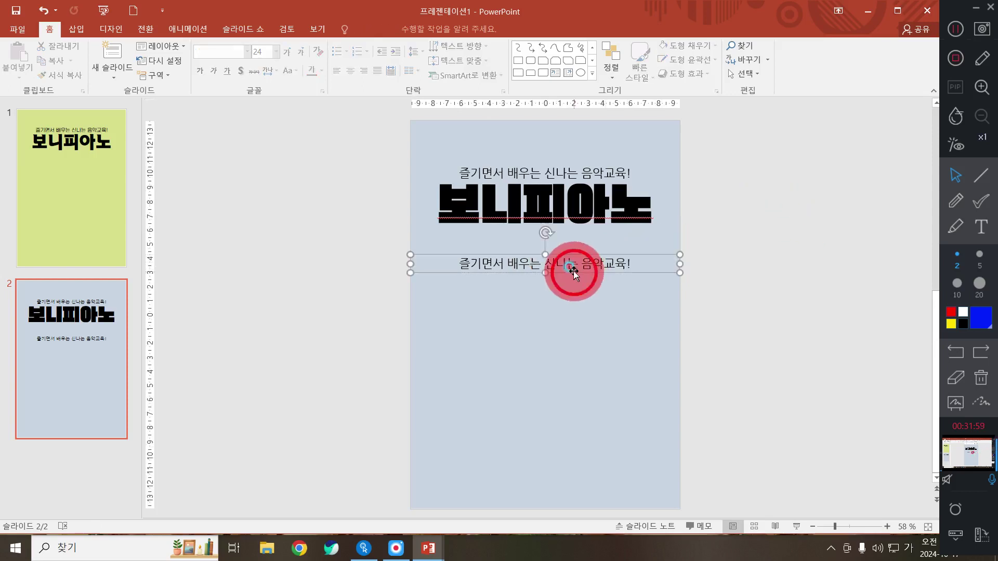
click(563, 247)
click(535, 263)
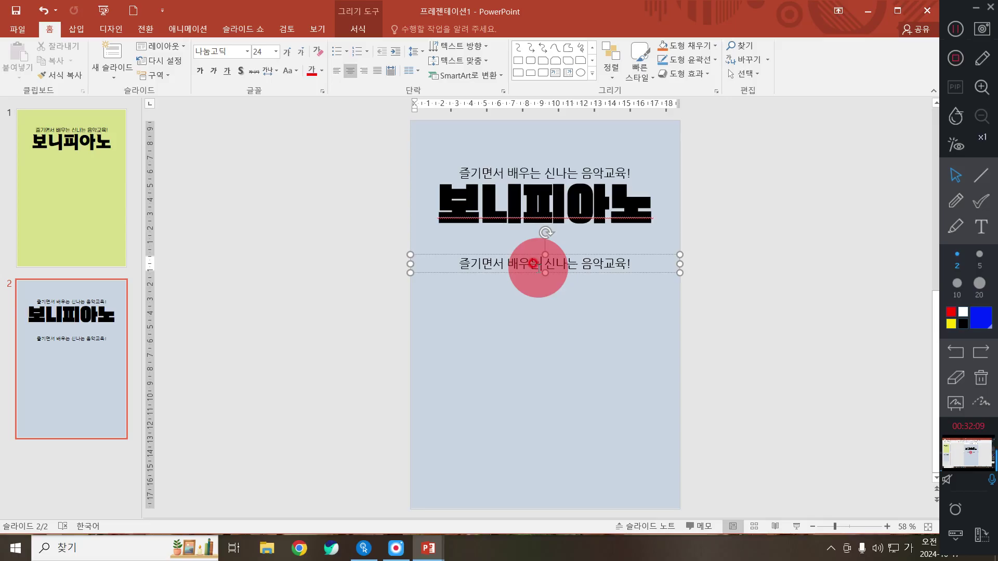
key(ctrl+a)
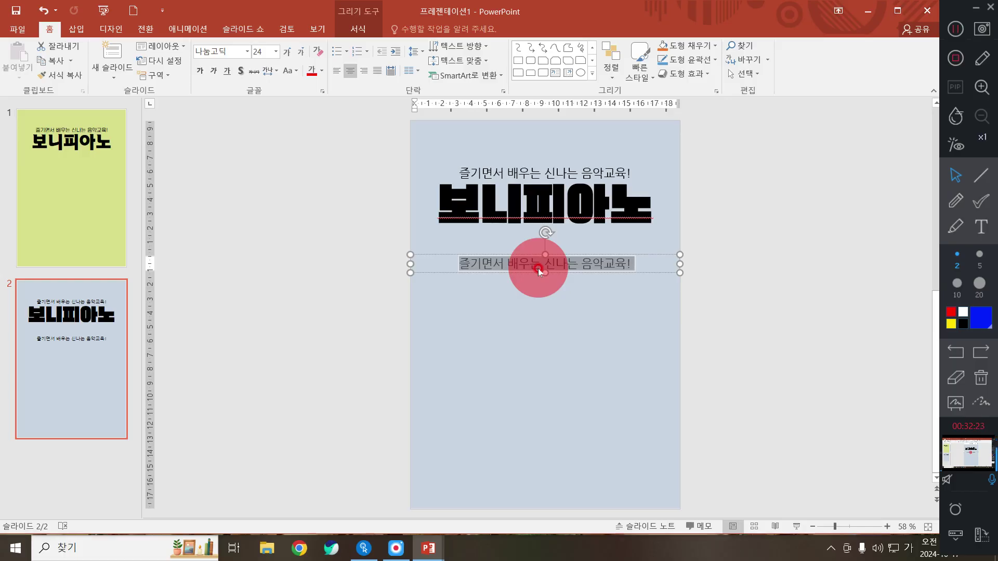
click(537, 268)
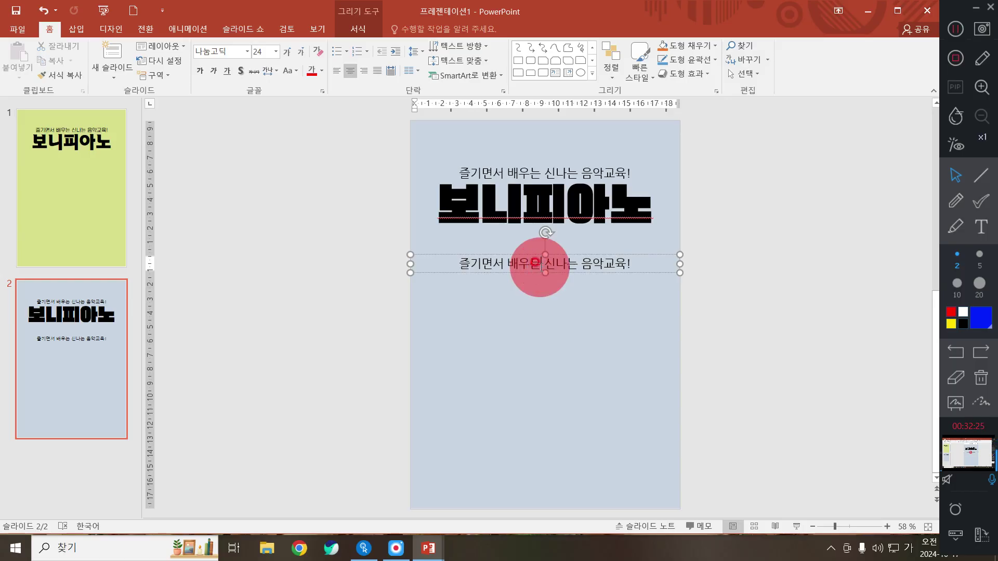
click(535, 262)
triple_click(541, 268)
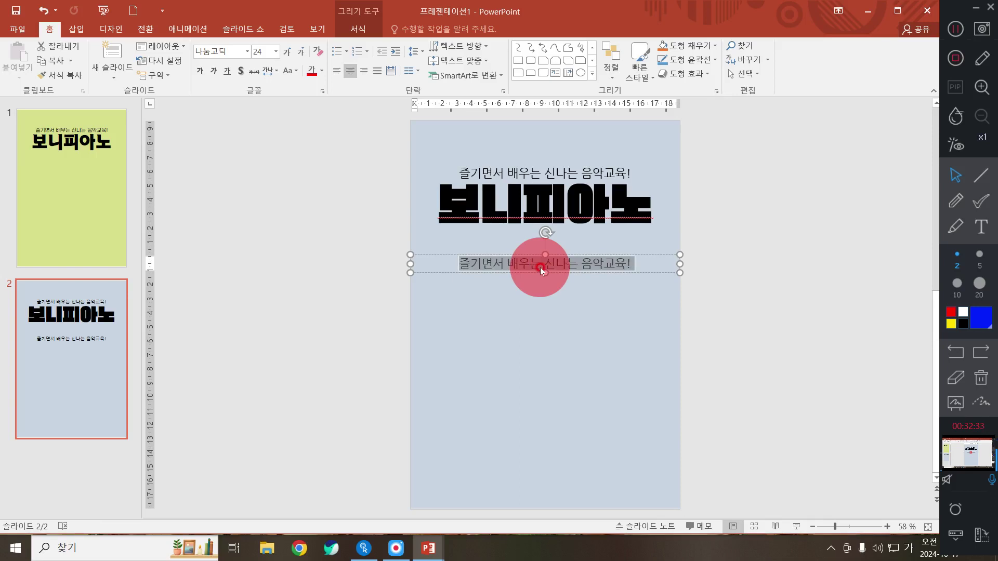
click(536, 261)
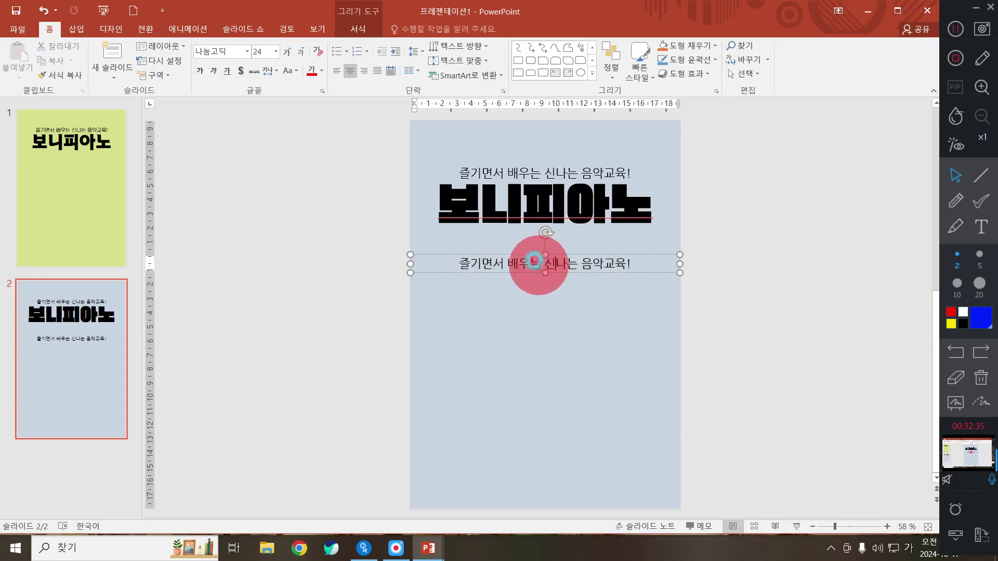
Replace the copied tagline below the slide 2 title with two lines: 음악을 통해 감성과 / 창의력을 키우는 보니 피아노.
triple_click(541, 268)
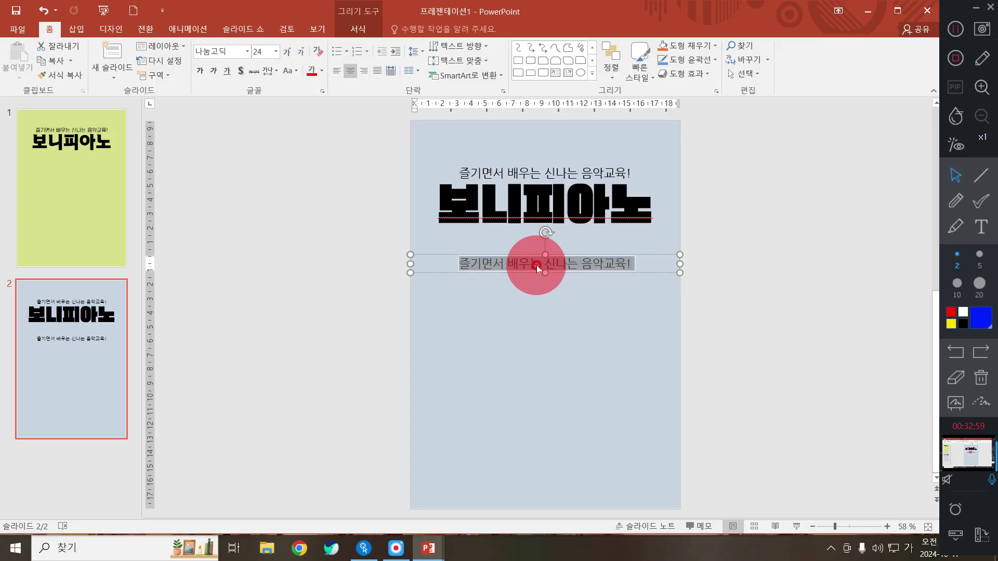
text(음악을 통)
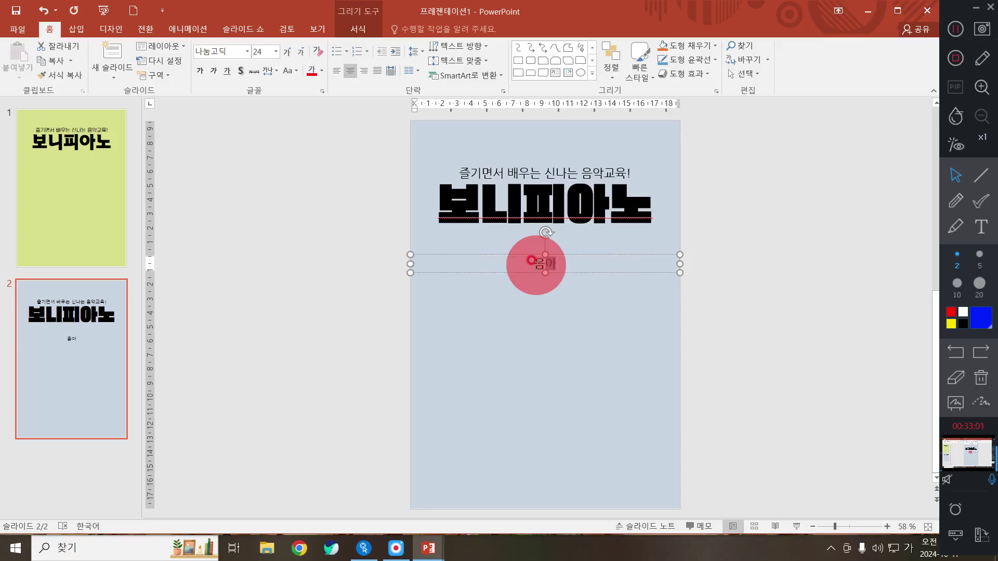
text(해 감섬)
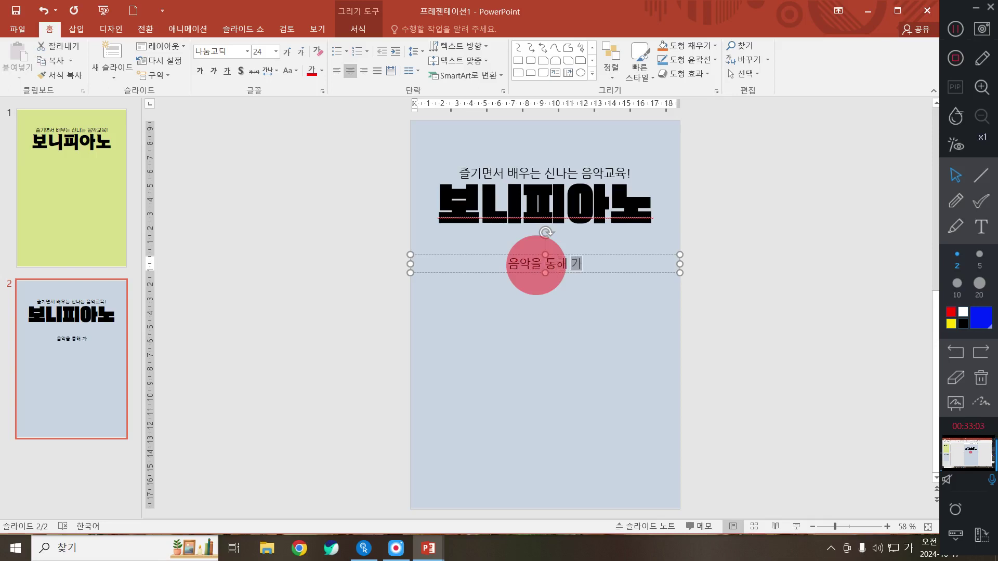
text(과)
key(Return)
text(창의력)
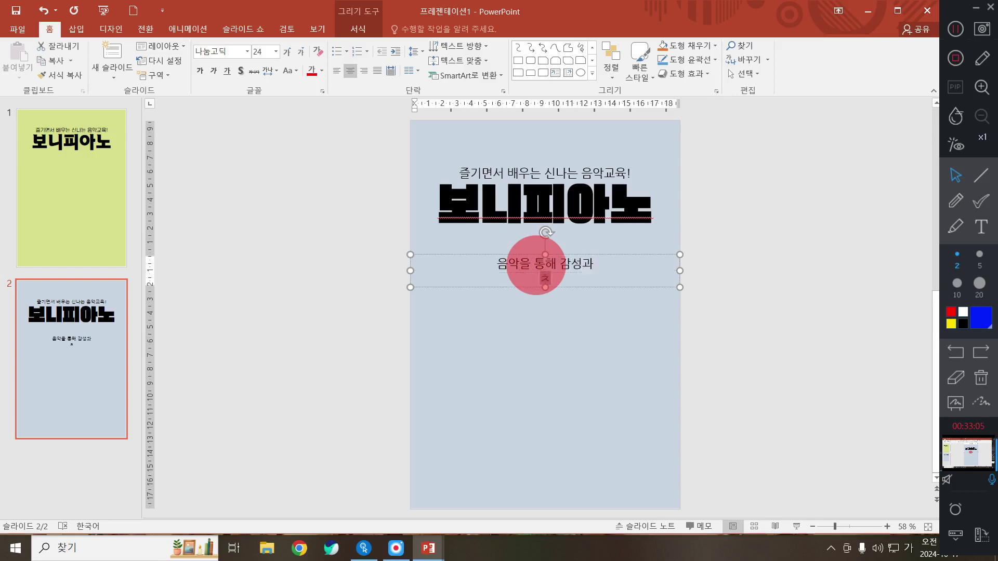
text(을 키우느)
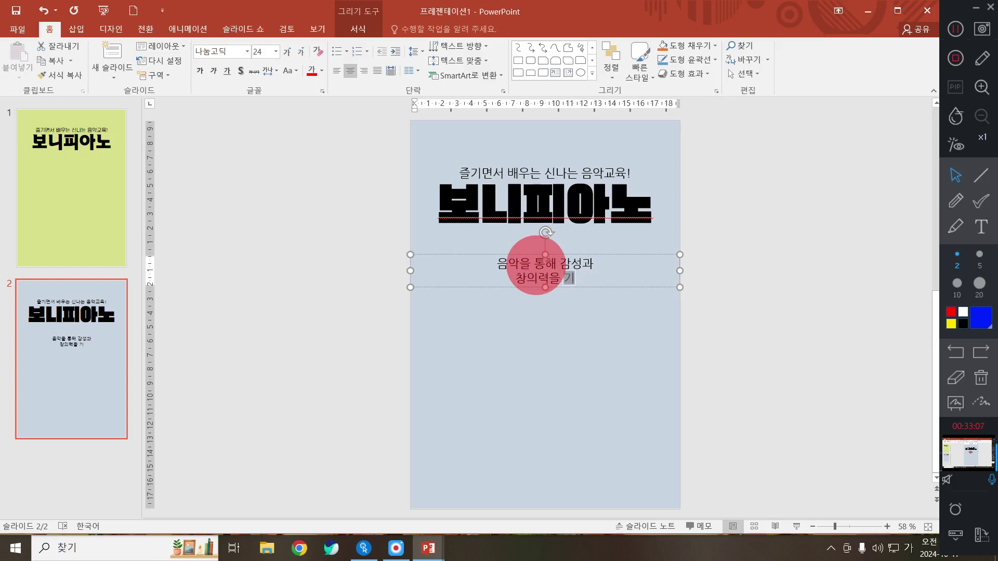
text(ㄴ 보니 피아노)
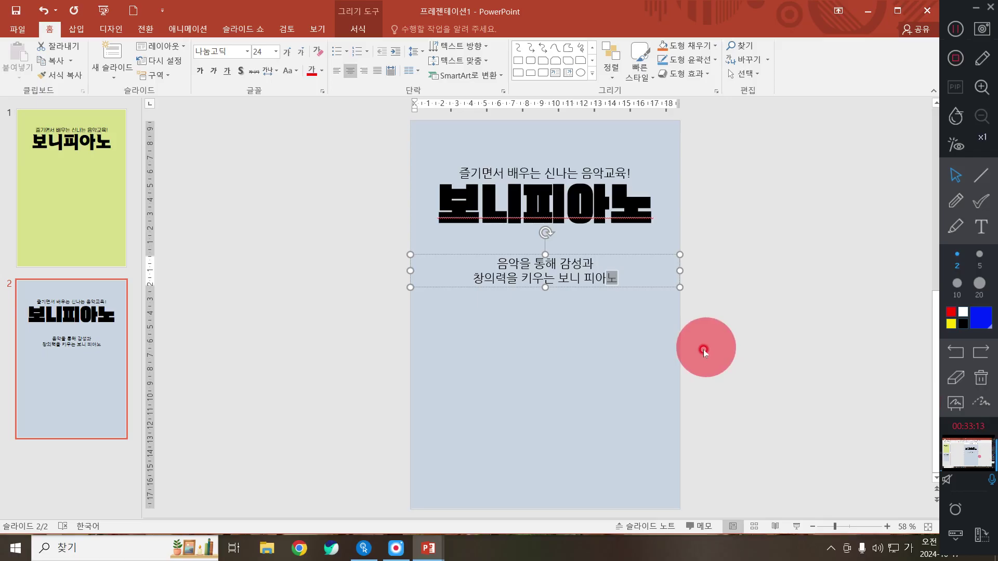
Set the font size of the whole two-line text box below the slide 2 title to 28.
key(super+plus)
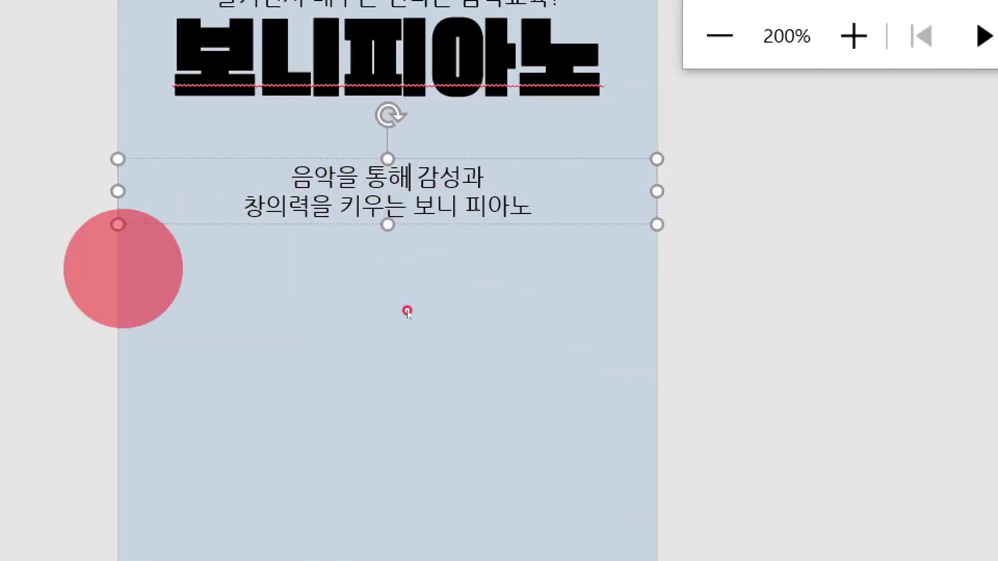
key(ctrl+a)
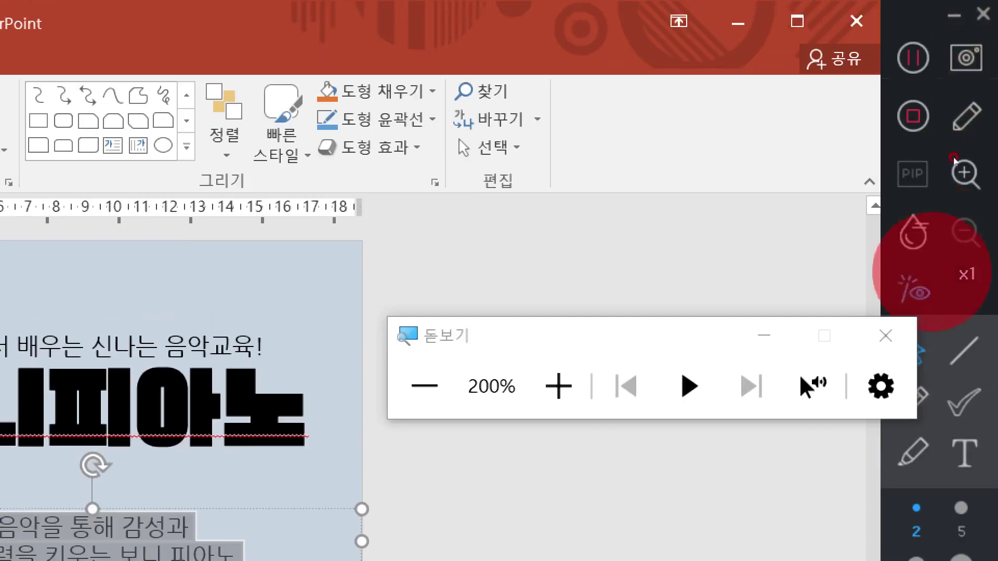
click(885, 336)
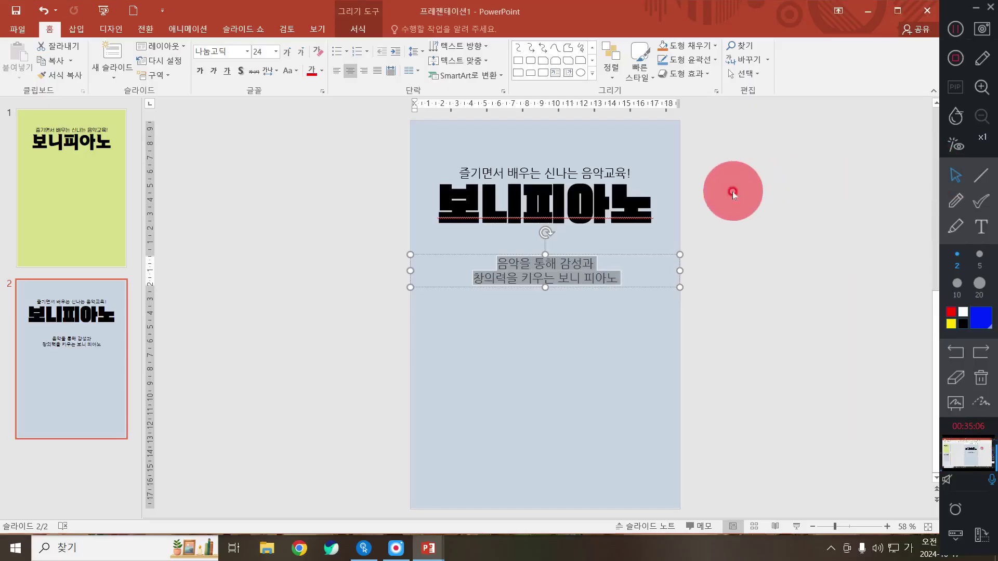
click(654, 284)
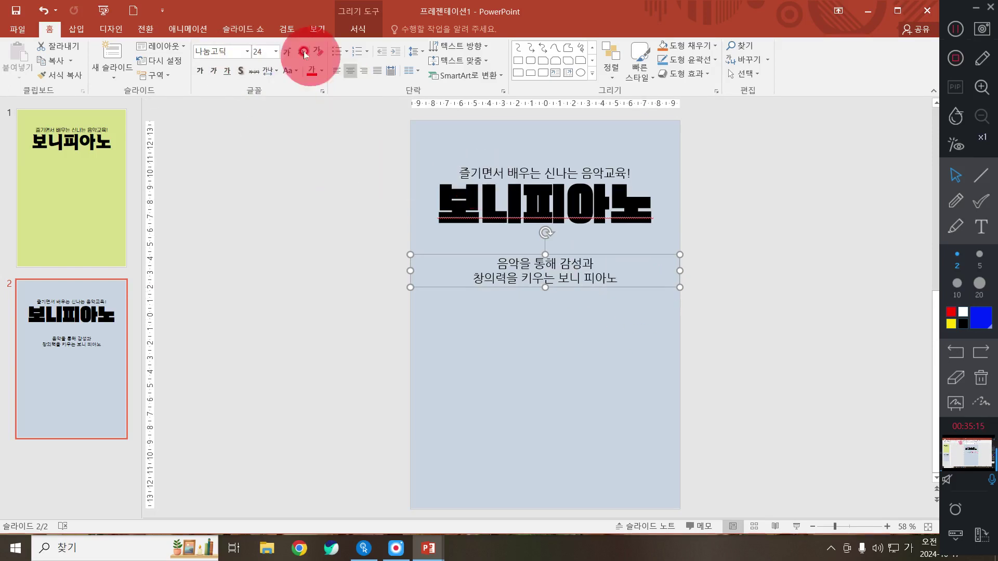
click(276, 51)
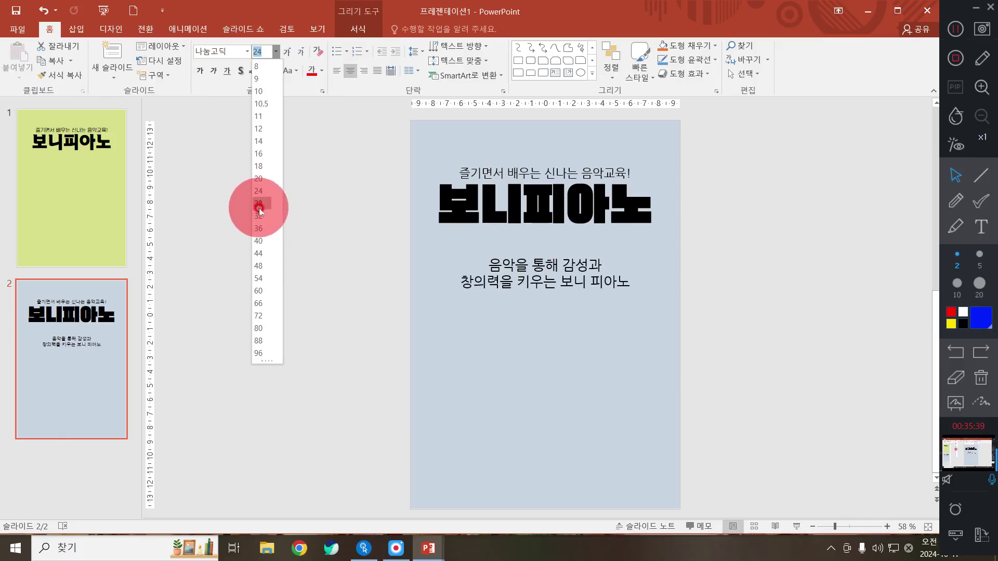
click(259, 204)
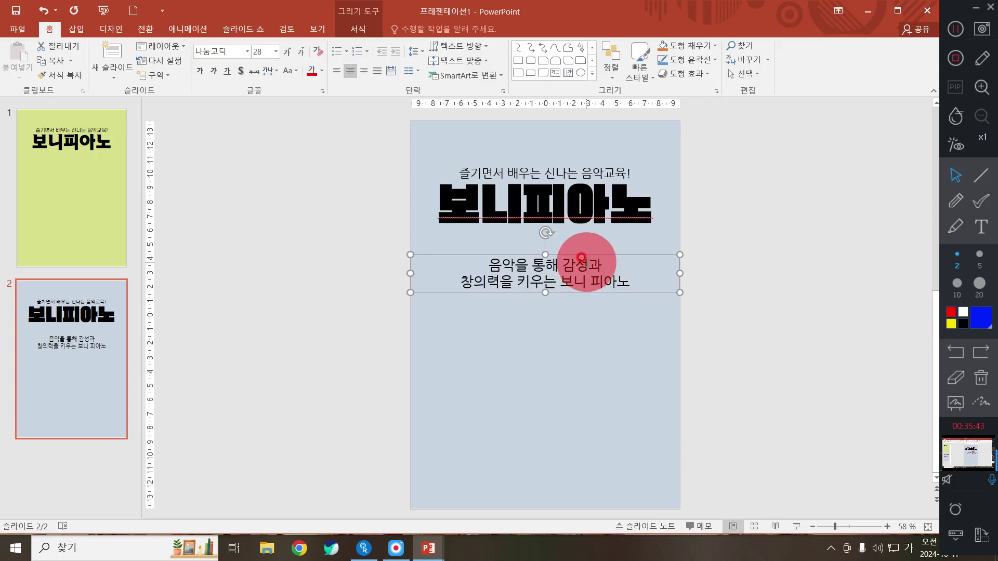
Enlarge only the word 감성 in the first line of the text below the title to font size 44.
click(576, 269)
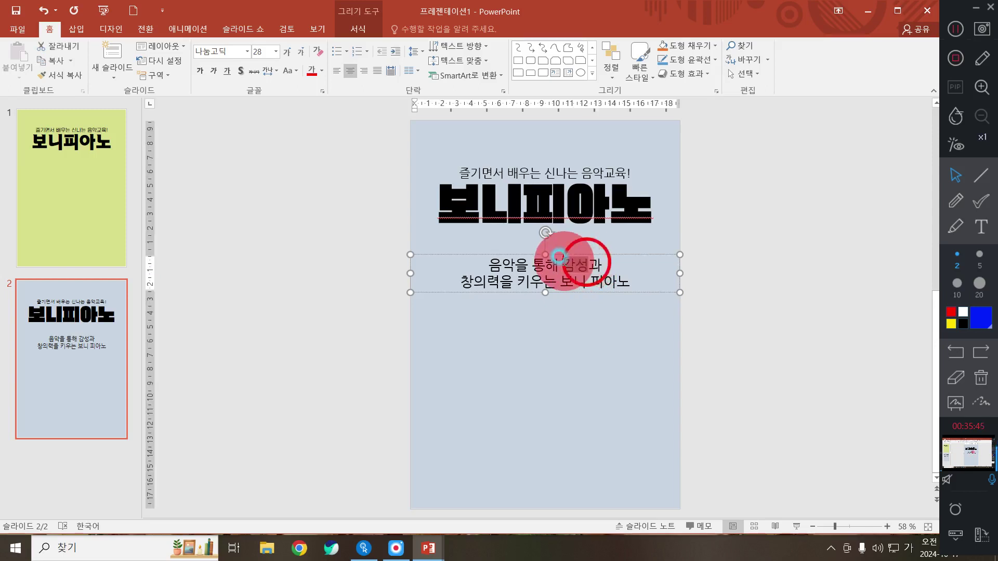
click(564, 266)
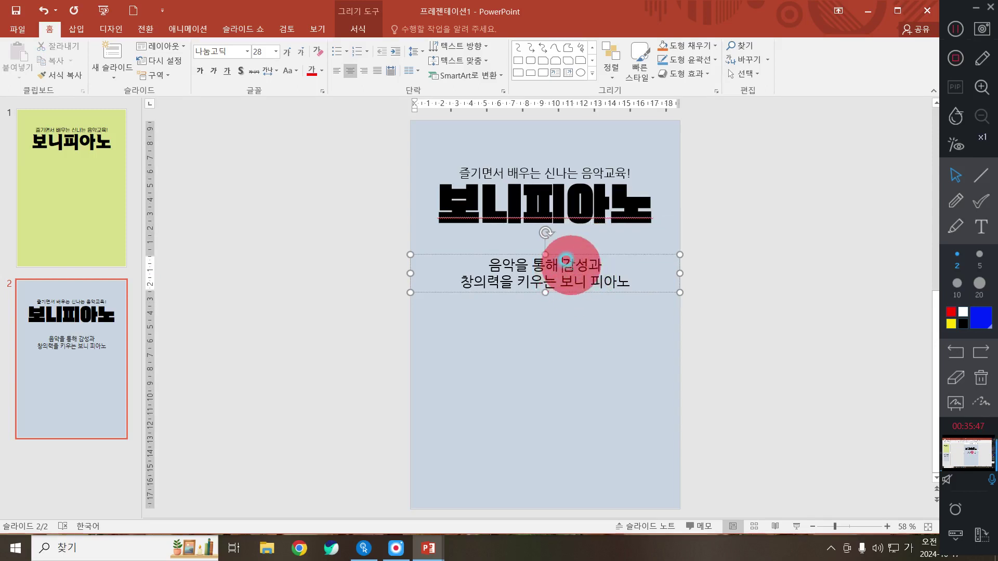
double_click(574, 268)
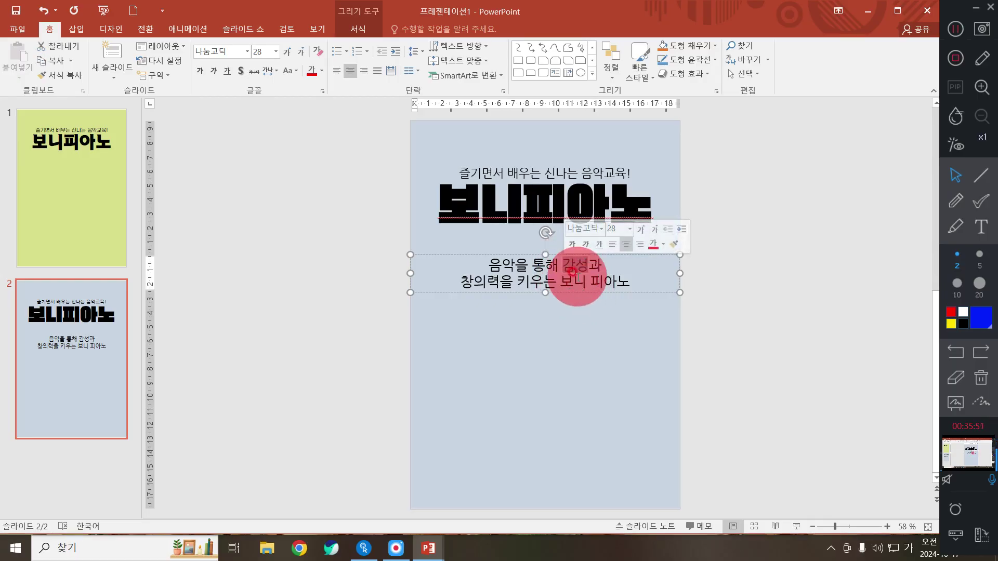
click(584, 276)
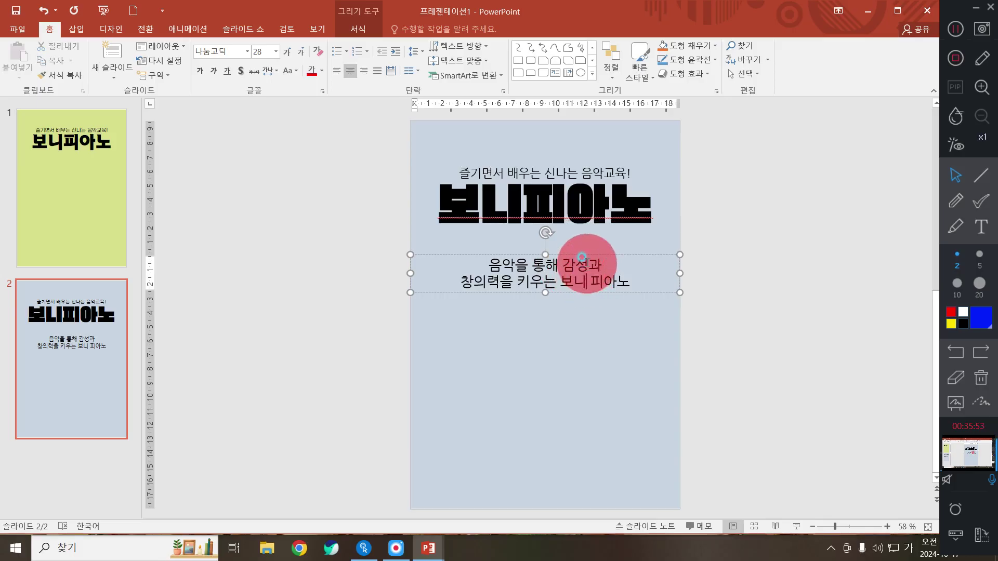
drag(587, 263, 563, 260)
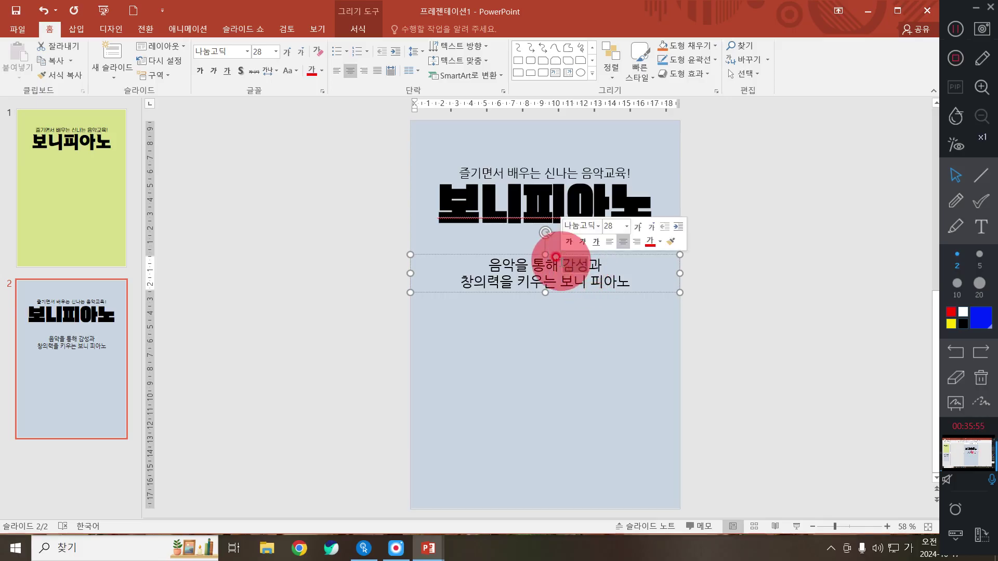
click(585, 268)
drag(588, 269, 565, 265)
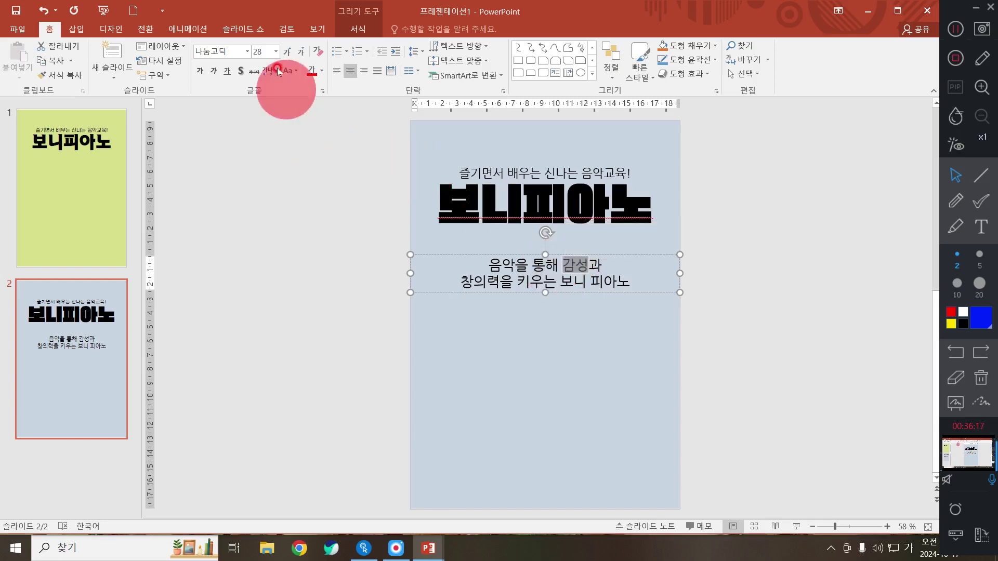
click(275, 51)
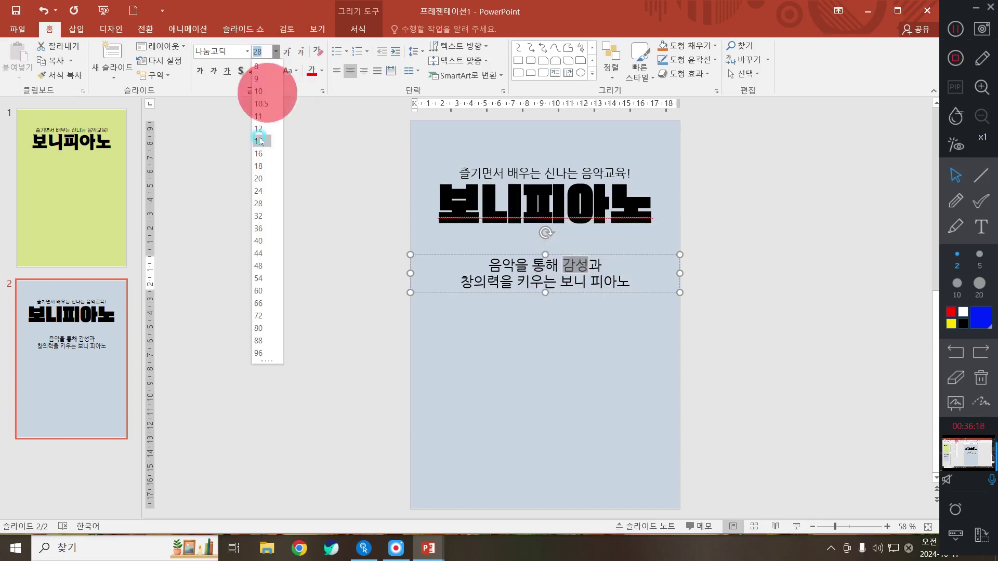
click(257, 254)
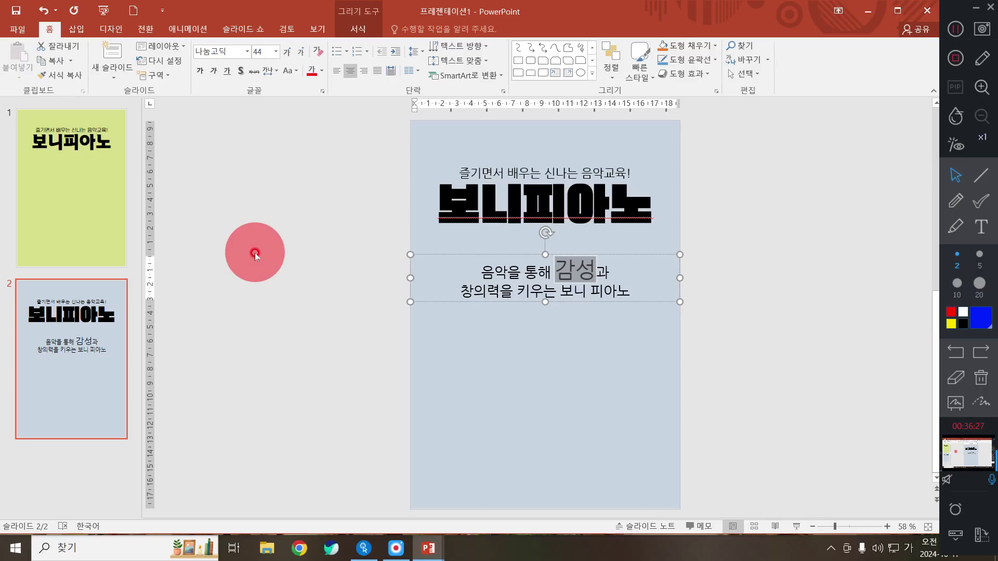
Enlarge only the word 창의력 in the second line of the text below the title to font size 44.
click(483, 285)
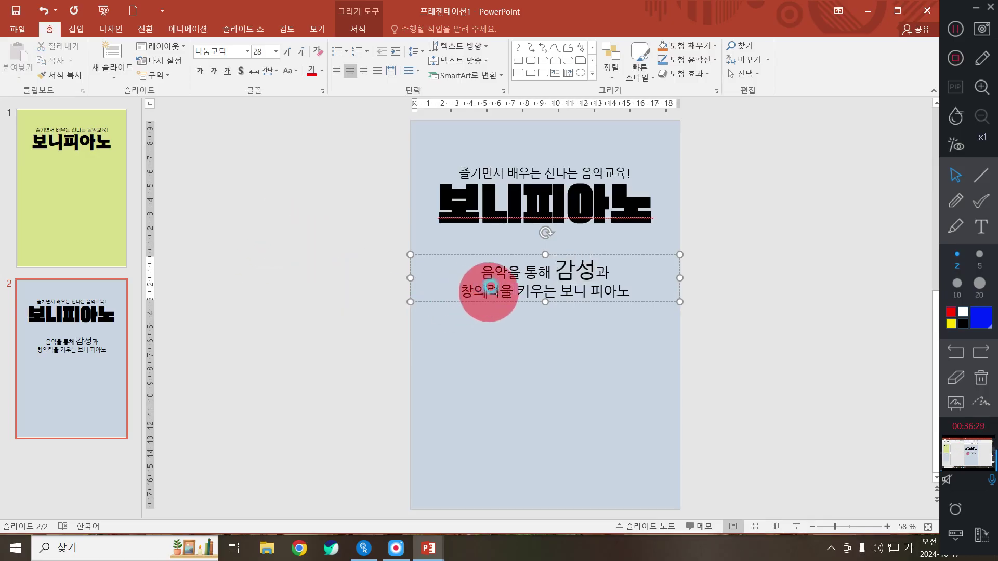
drag(497, 291, 456, 281)
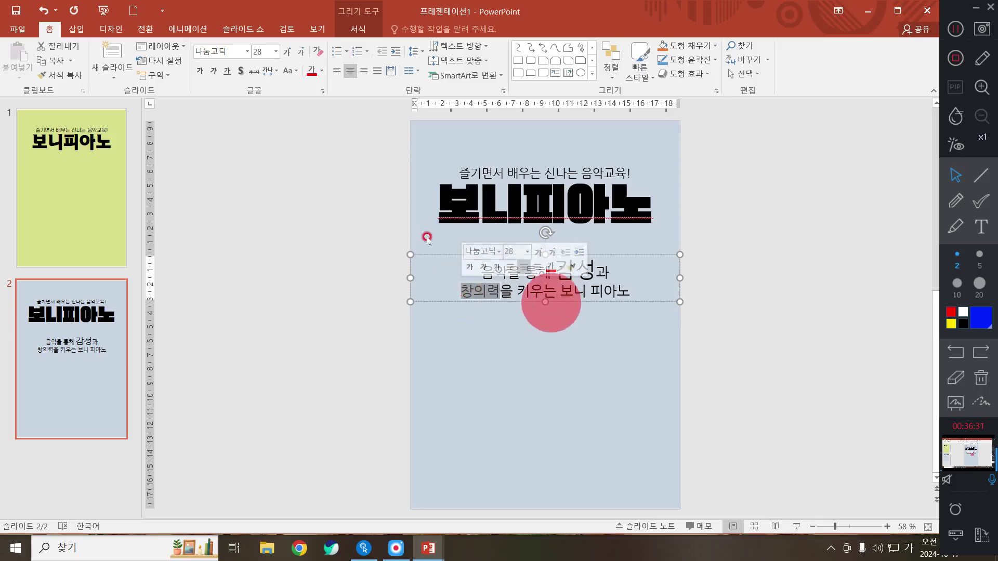
click(276, 51)
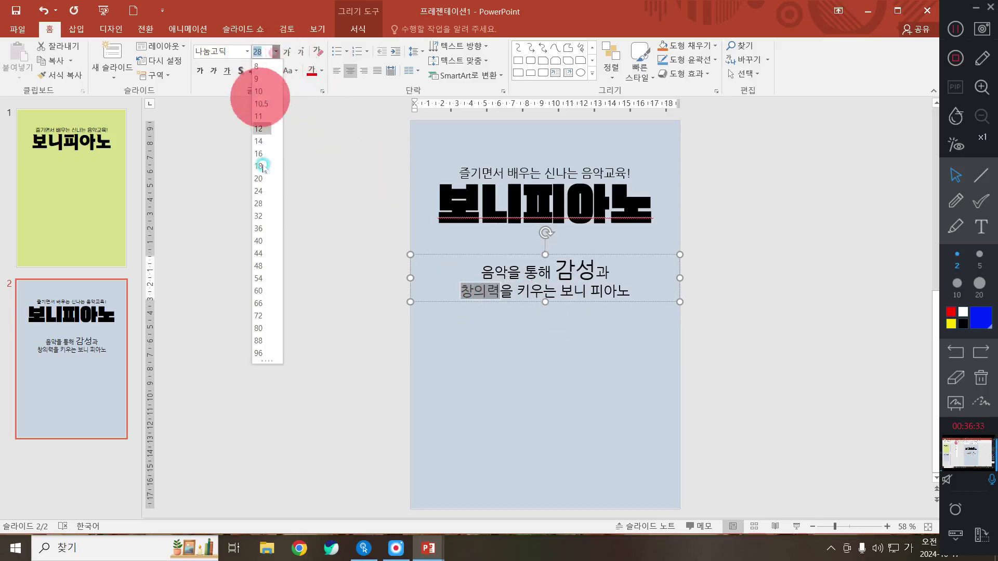
click(260, 255)
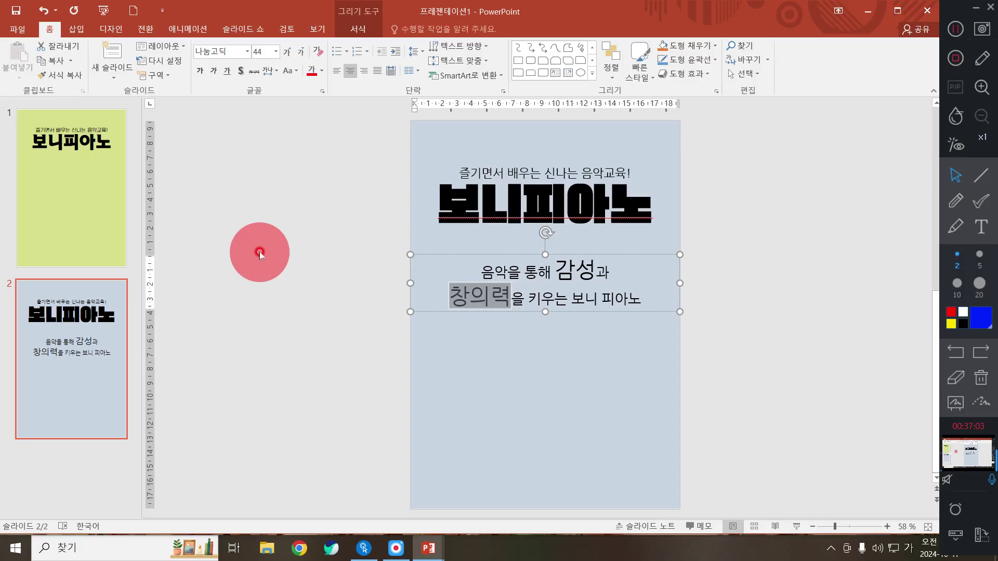
Make the entire two-line text bold and move its text box slightly up toward the 보니피아노 title.
click(667, 256)
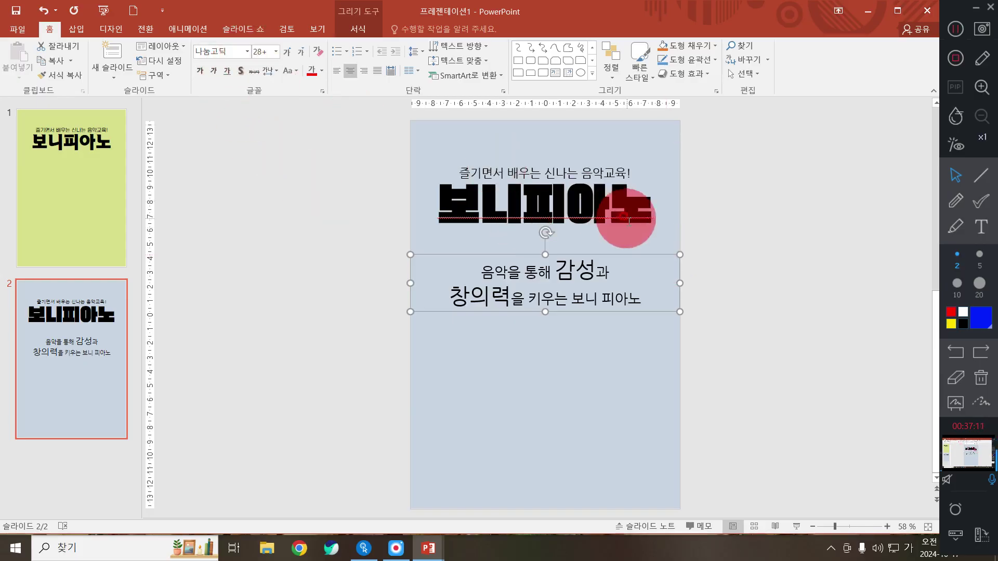
click(200, 70)
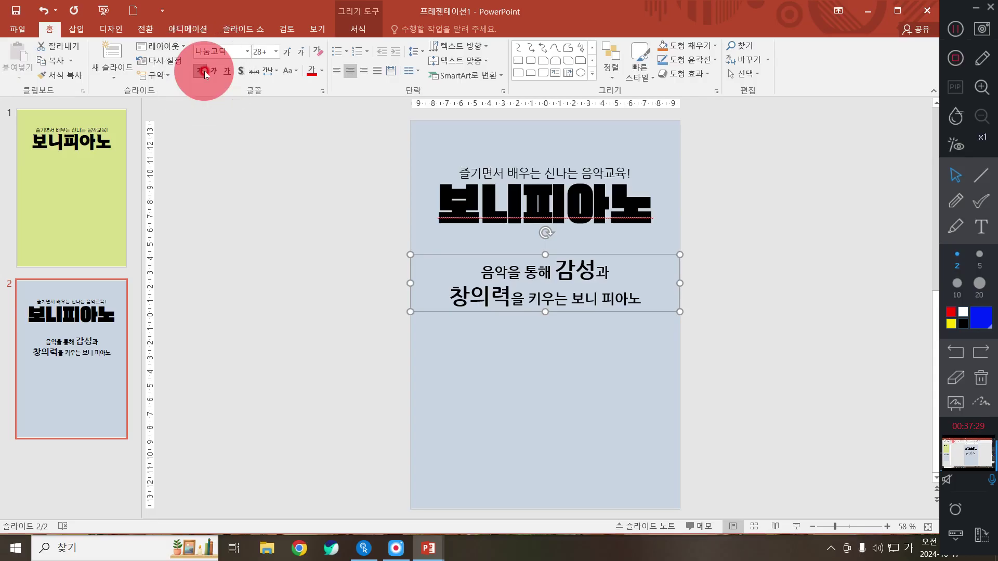
click(638, 310)
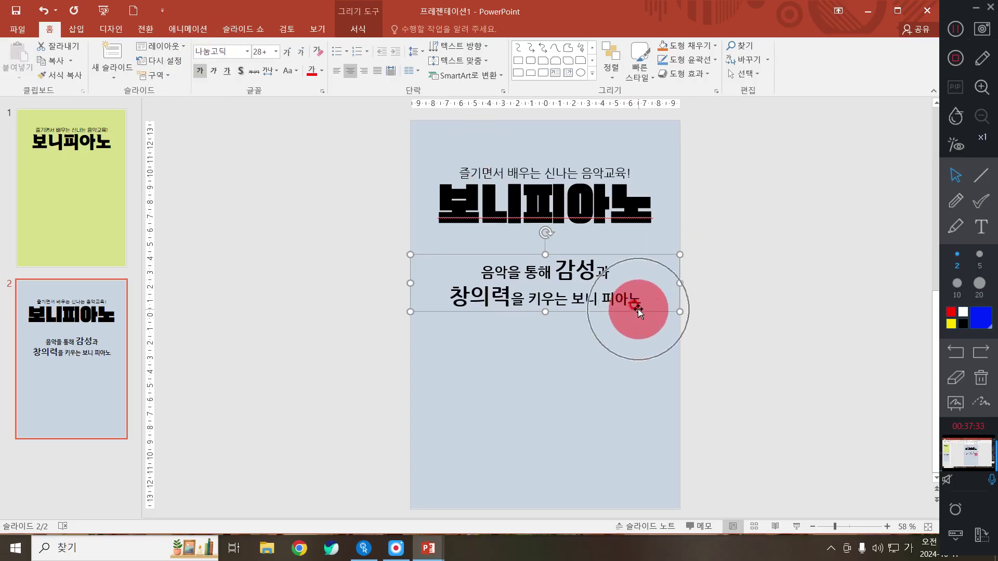
click(638, 308)
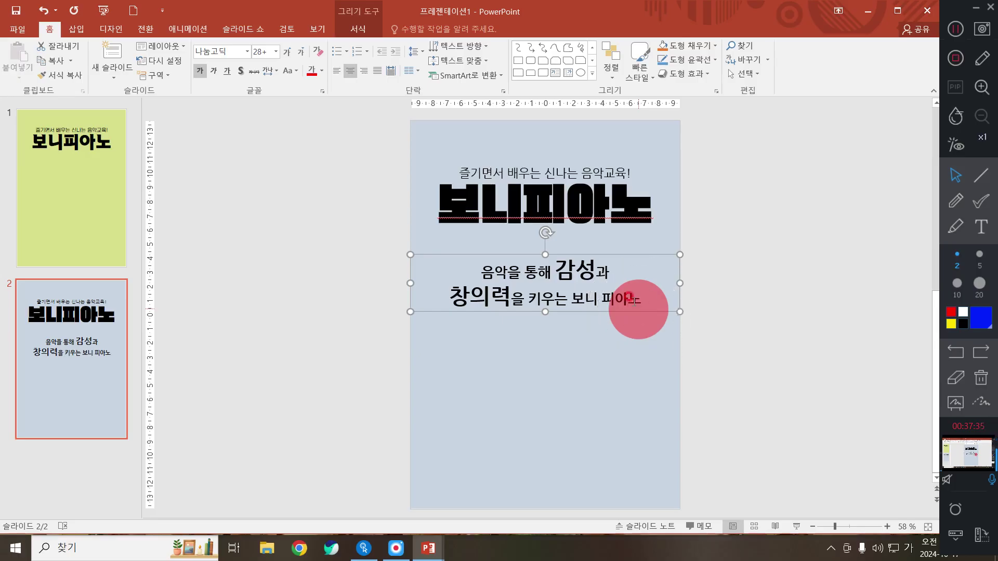
click(199, 71)
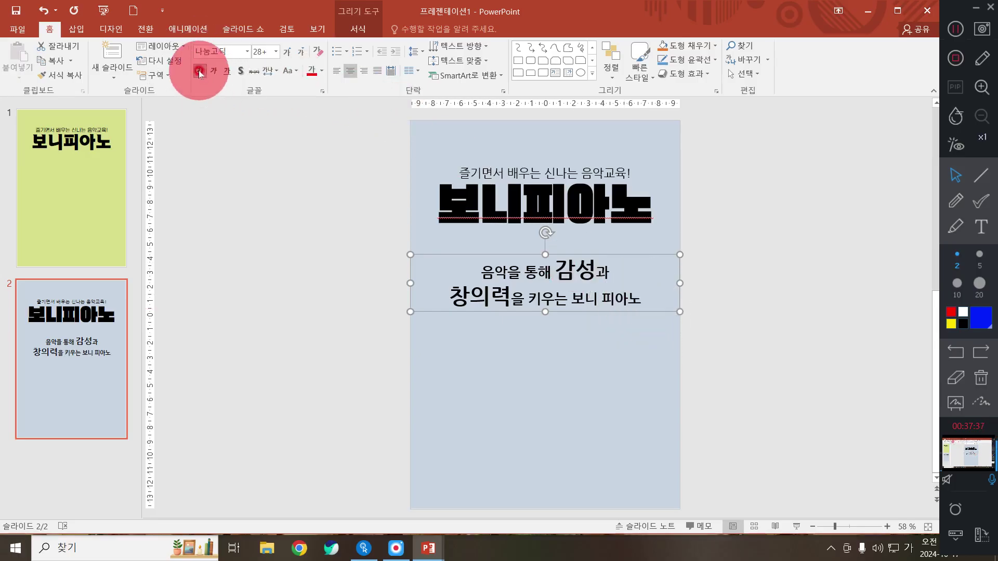
click(202, 77)
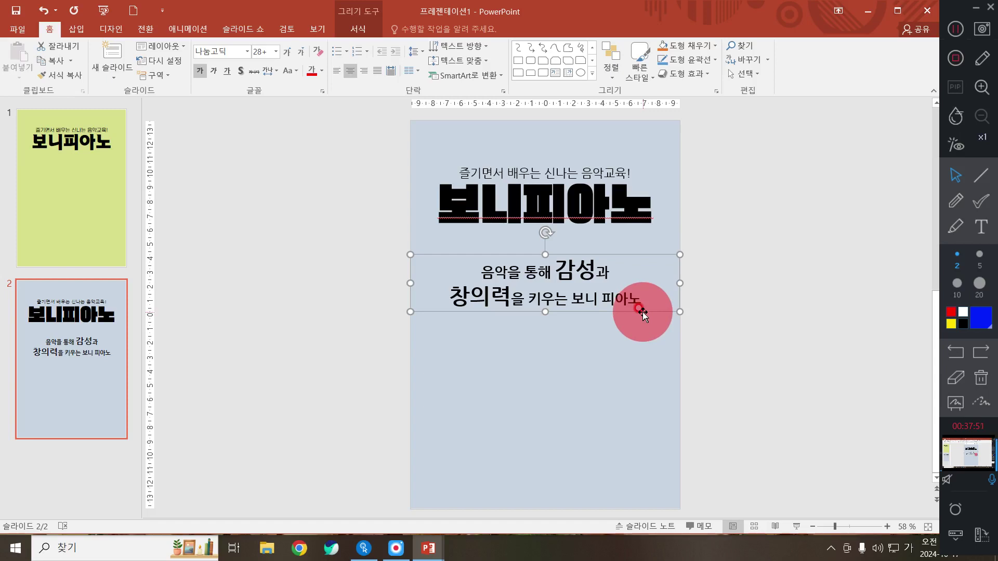
mouse_move(642, 313)
mouse_down()
mouse_move(643, 279)
mouse_move(643, 307)
mouse_up()
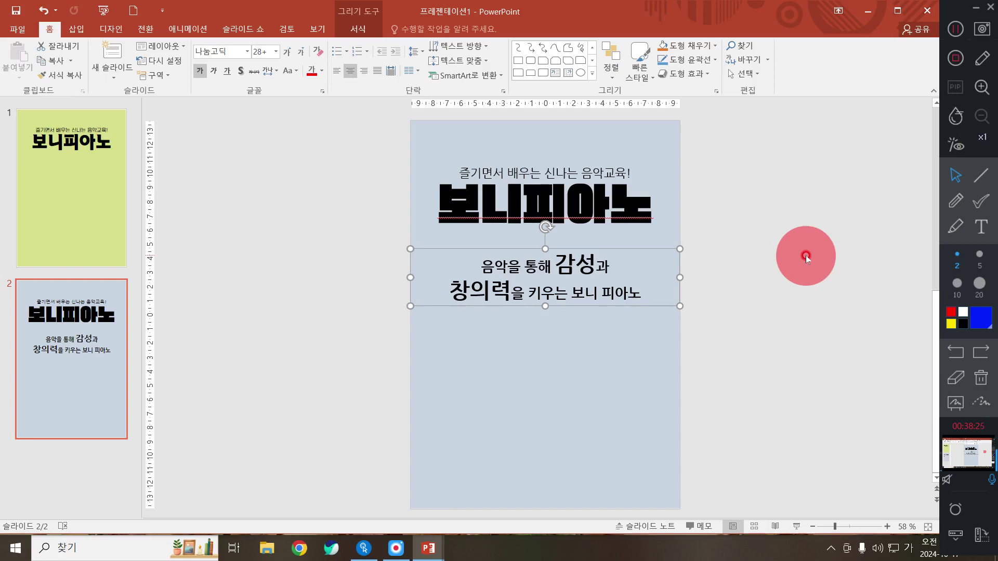
click(805, 254)
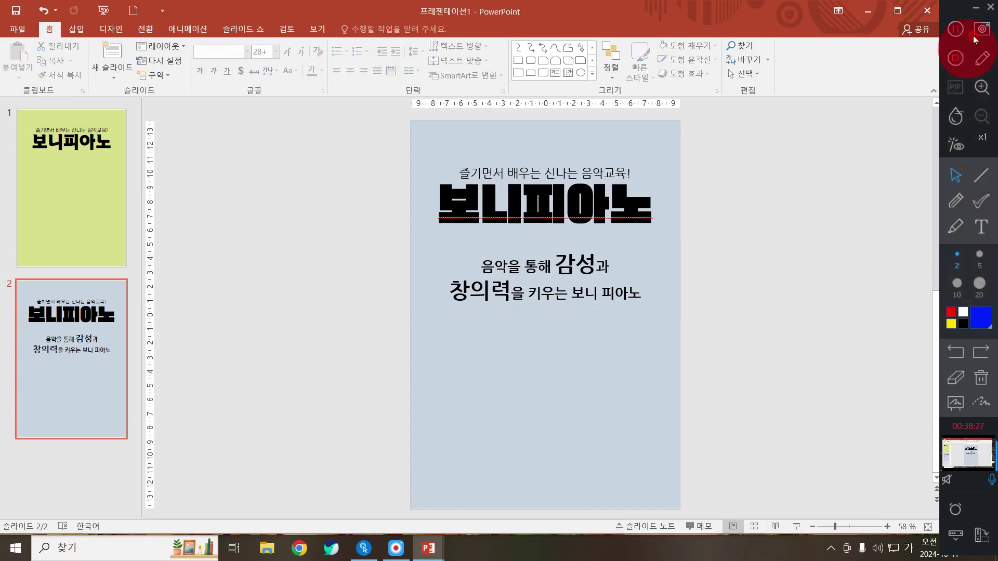